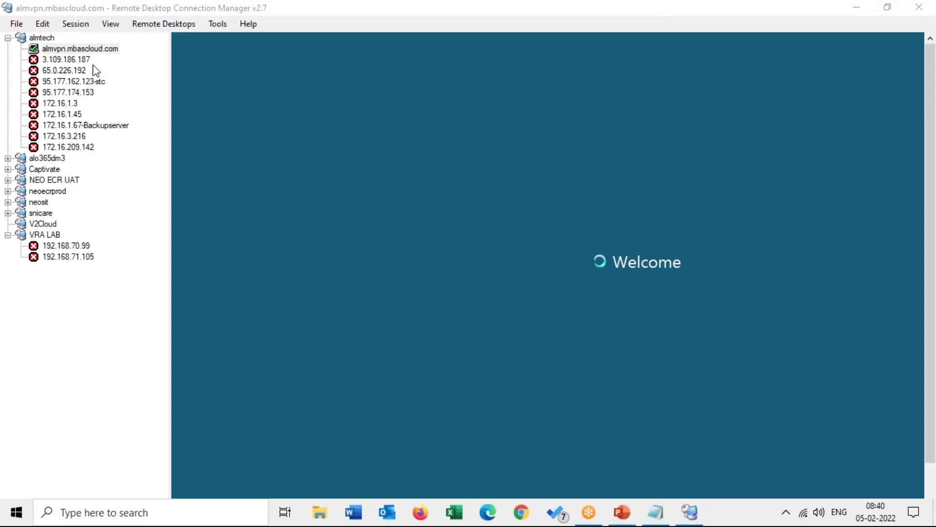
Open the server session full screen and sign in to vSphere as the administrator account.
{"action": "right_click", "coordinate": [96, 52]}
{"action": "left_click", "coordinate": [128, 193]}
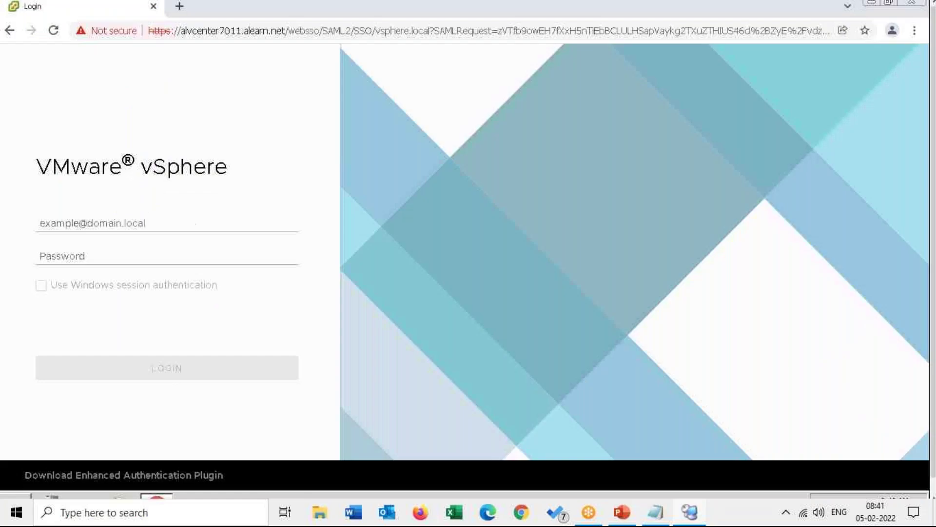
{"action": "left_click", "coordinate": [190, 221]}
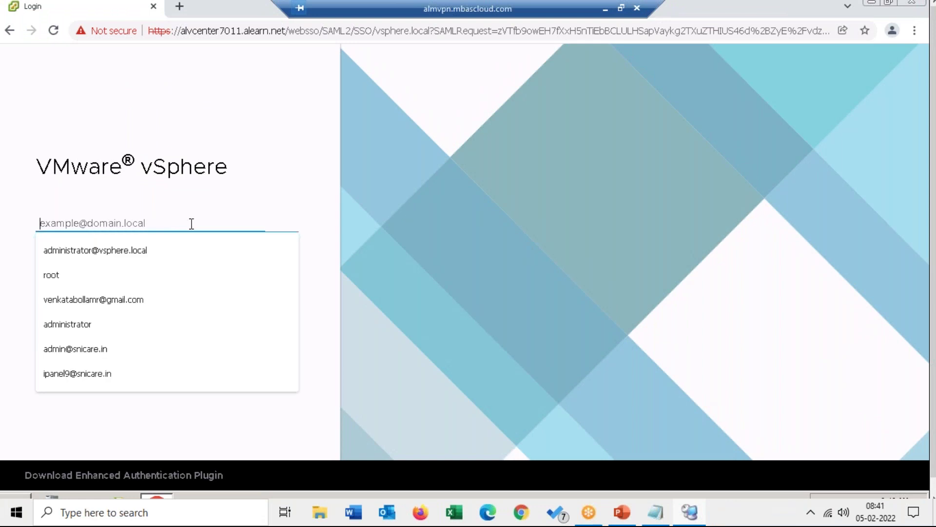
{"action": "left_click", "coordinate": [130, 249]}
{"action": "left_click", "coordinate": [137, 260]}
{"action": "type", "text": "•"}
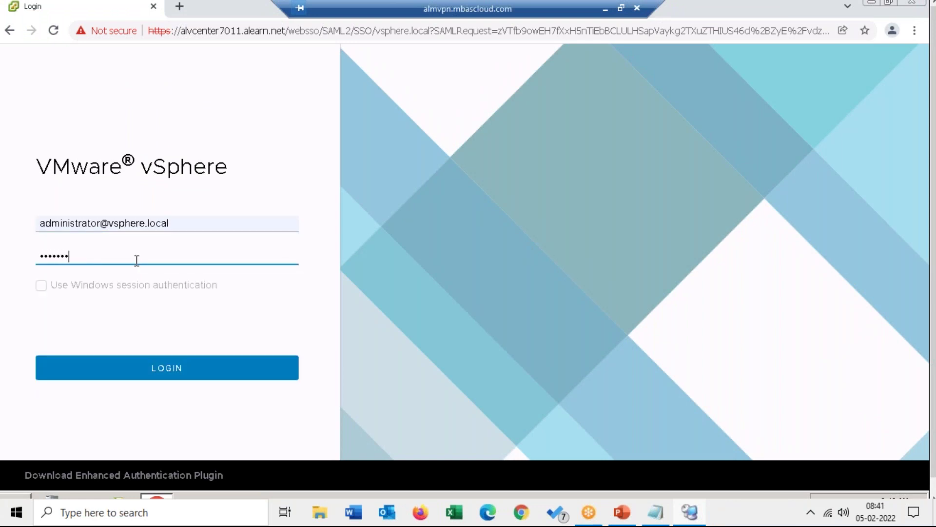
{"action": "key", "text": "Return"}
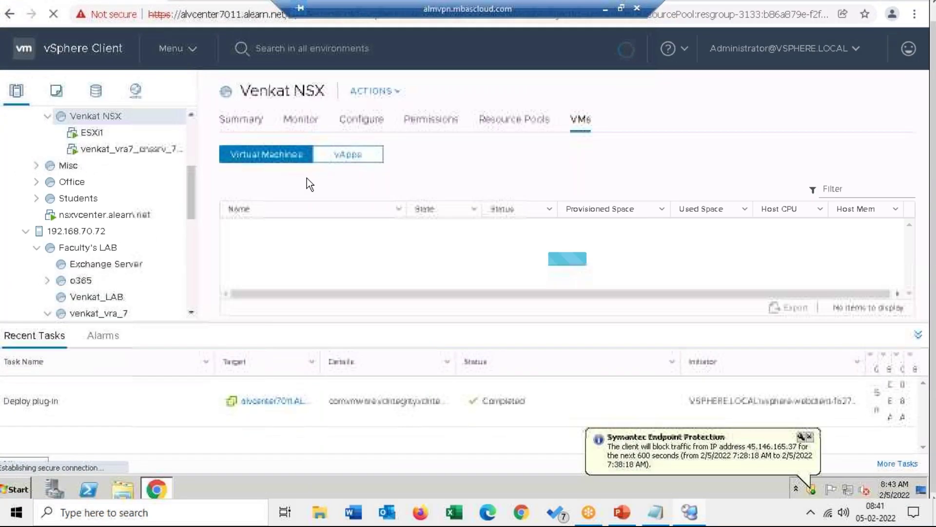
Start a new virtual machine on the resource pool and name it ESXi2.
{"action": "right_click", "coordinate": [122, 117]}
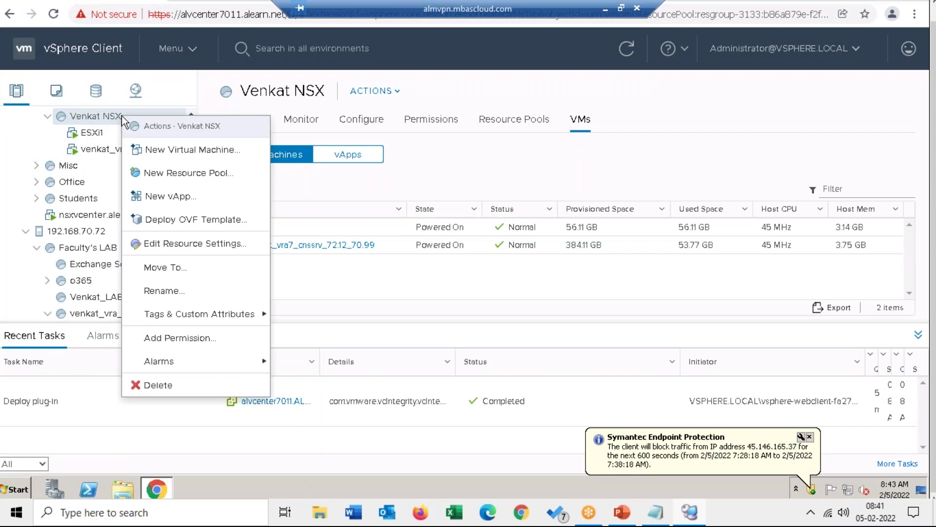
{"action": "left_click", "coordinate": [186, 150]}
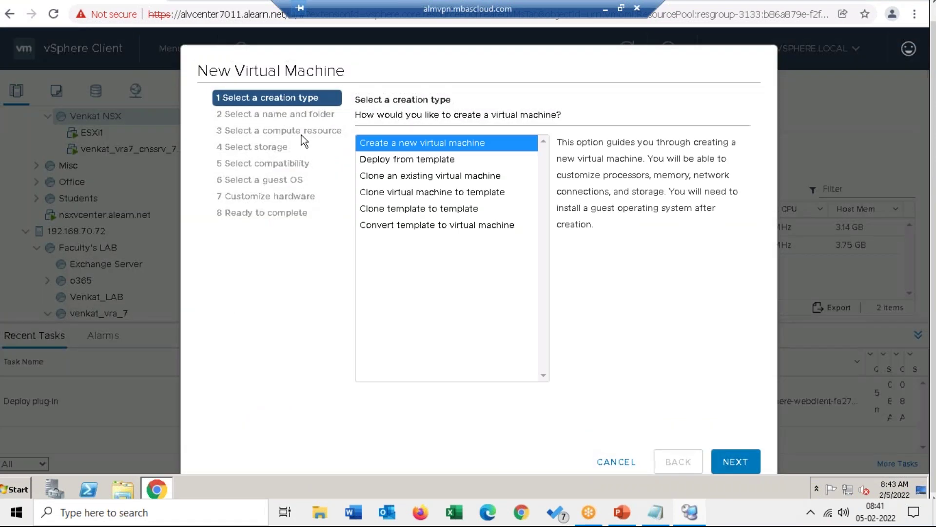
{"action": "left_click", "coordinate": [715, 458]}
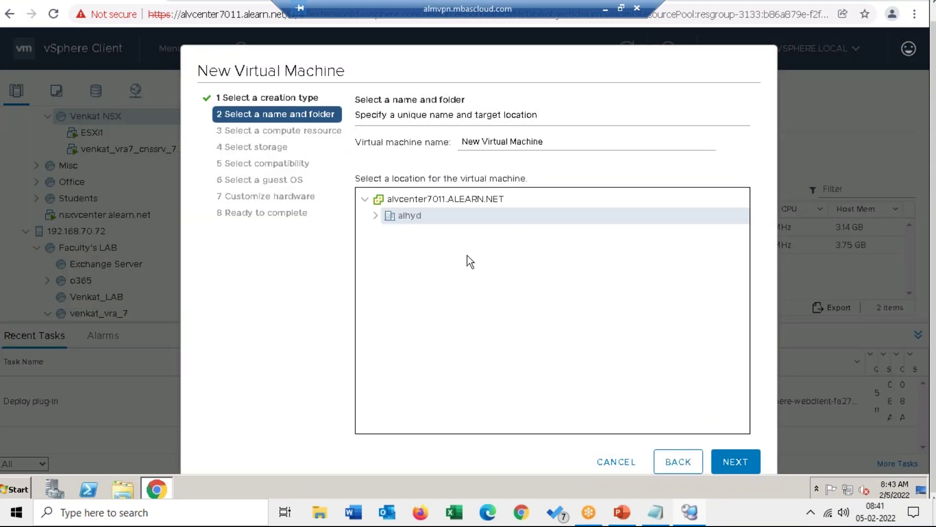
{"action": "left_click_drag", "start_coordinate": [563, 147], "coordinate": [414, 149]}
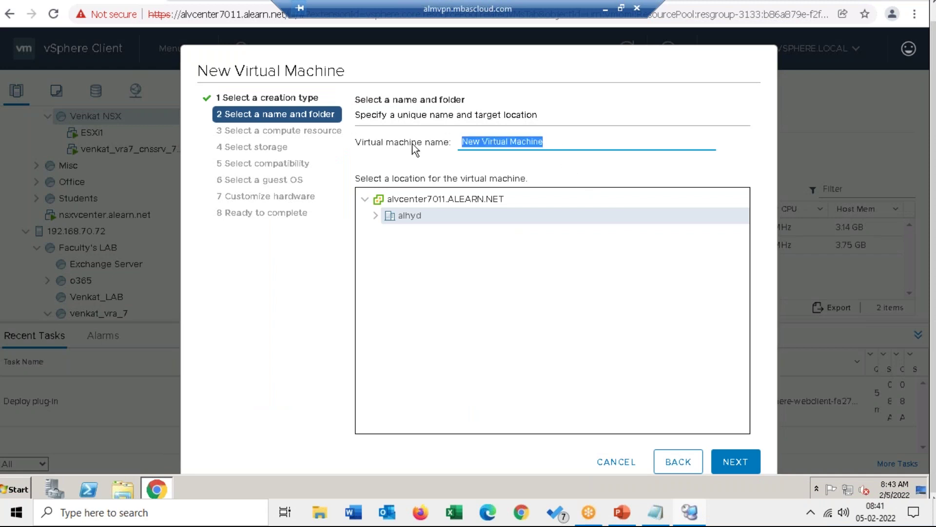
{"action": "type", "text": "ESXi2"}
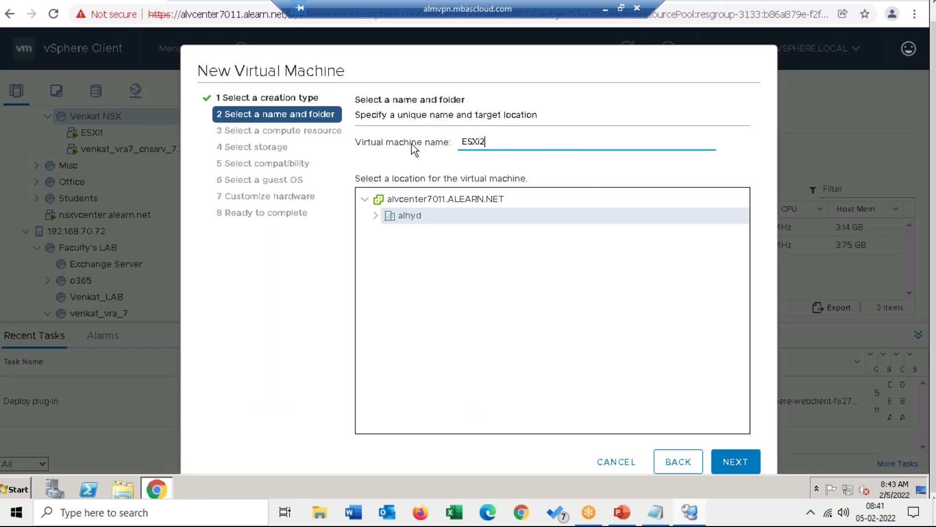
Place it in alhyd on the resource pool and datastore1 (2), keeping ESXi 6.7 compatibility.
{"action": "left_click", "coordinate": [432, 218]}
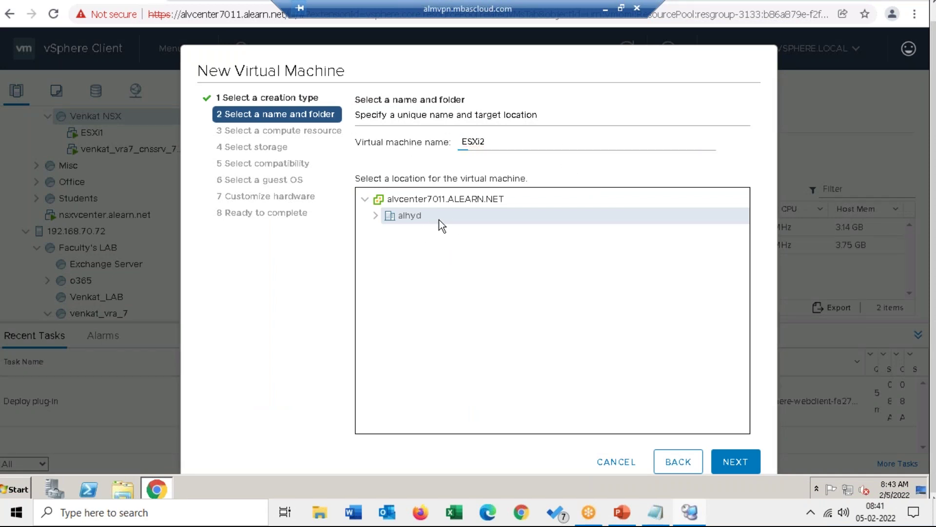
{"action": "left_click", "coordinate": [726, 461]}
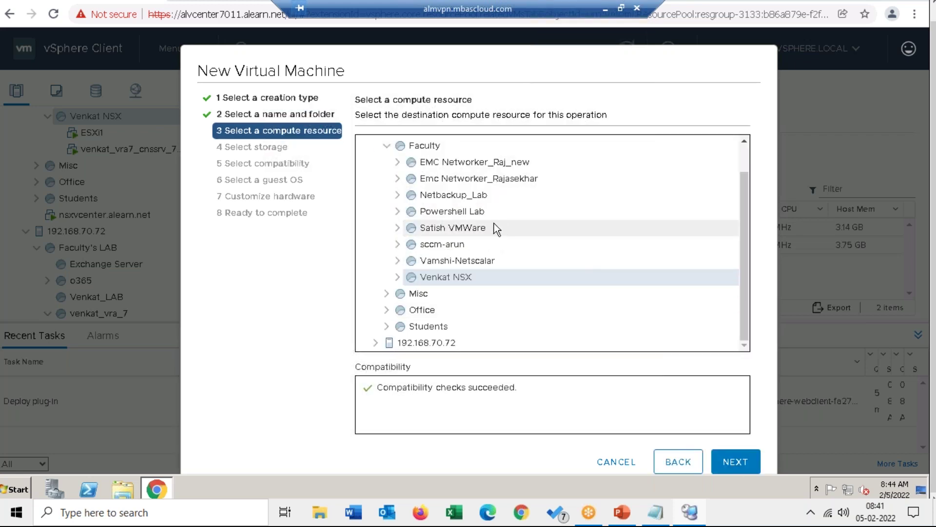
{"action": "left_click", "coordinate": [727, 461]}
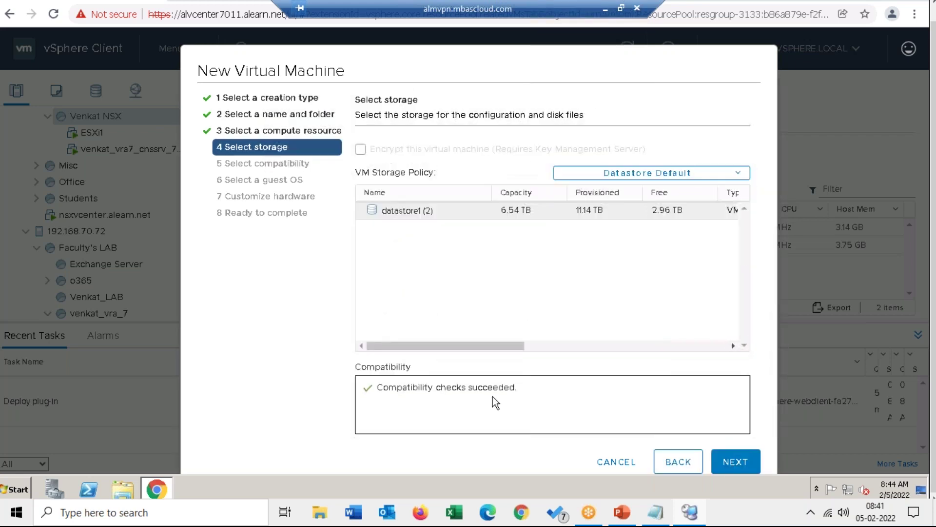
{"action": "left_click", "coordinate": [737, 468]}
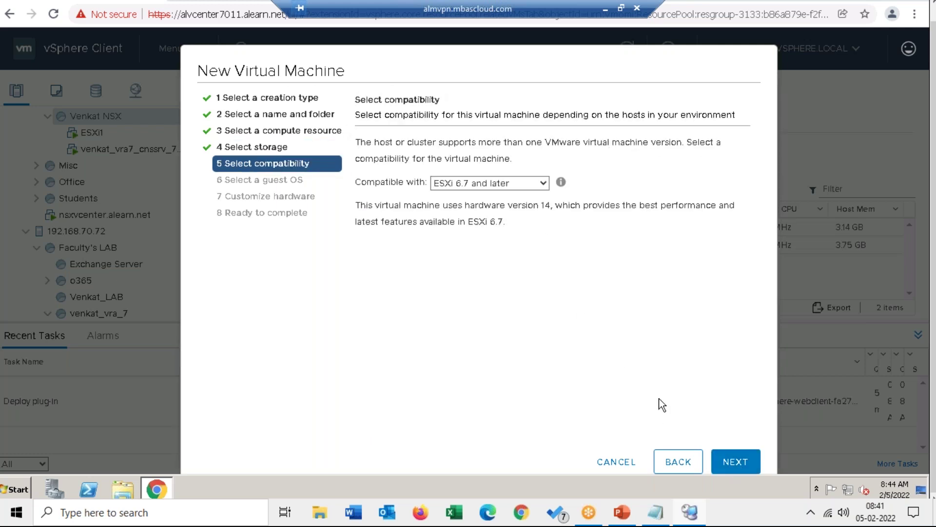
{"action": "left_click", "coordinate": [734, 461]}
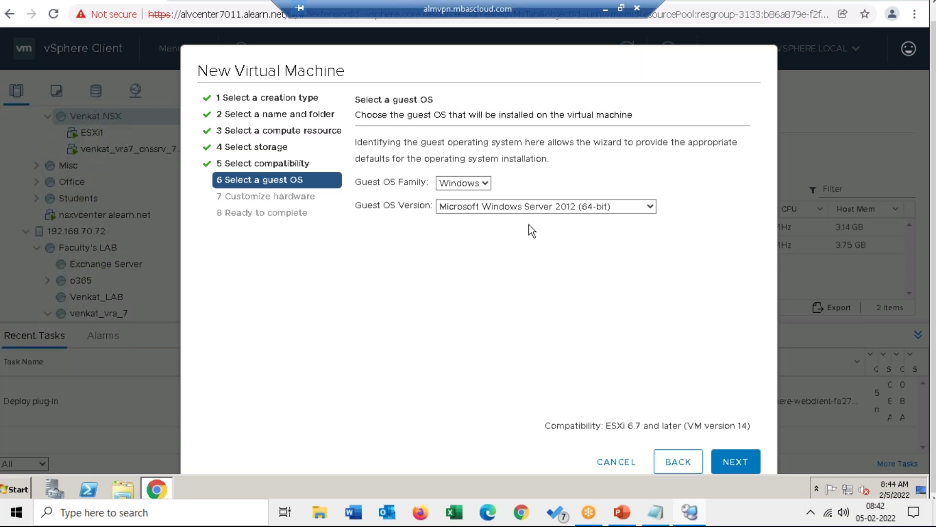
Set the guest OS to Other, VMware ESXi 6.5 or later.
{"action": "left_click", "coordinate": [487, 185]}
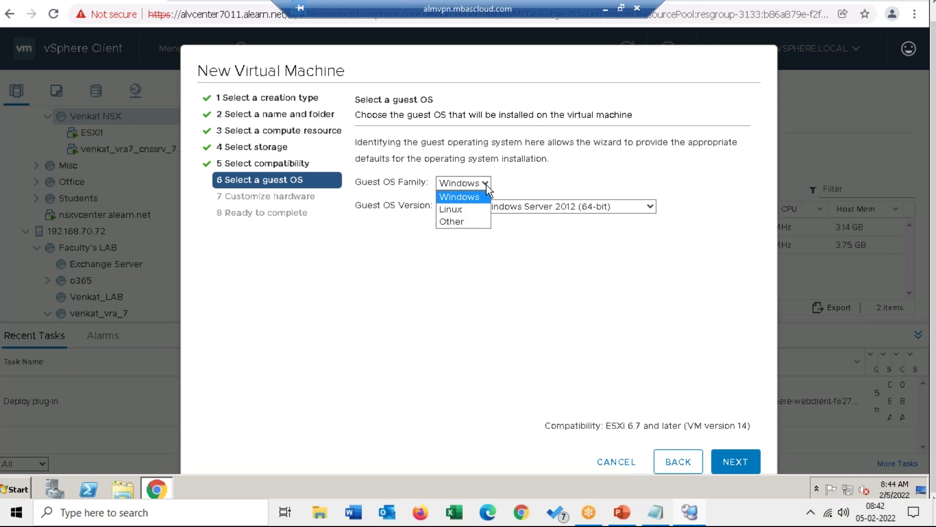
{"action": "left_click", "coordinate": [468, 217]}
{"action": "left_click", "coordinate": [493, 213]}
{"action": "scroll", "coordinate": [492, 332], "scroll_direction": "down", "scroll_amount": 5}
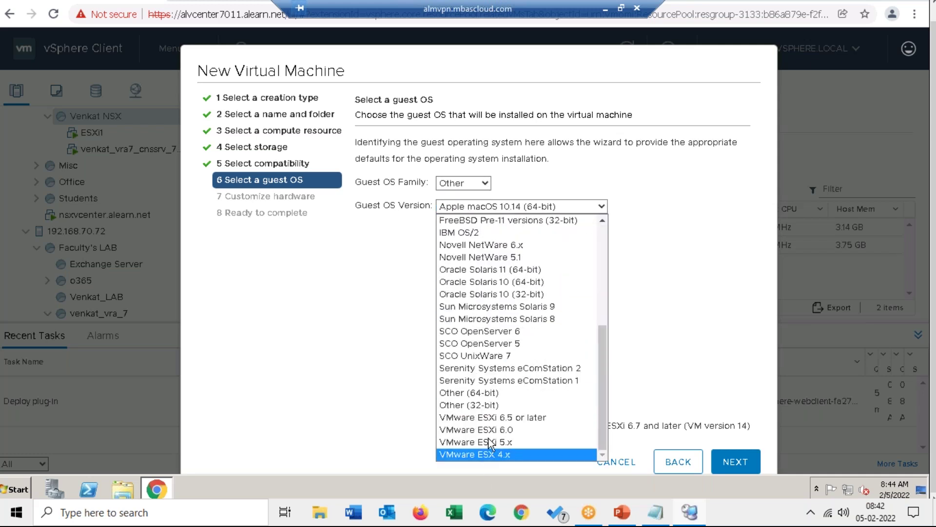
{"action": "left_click", "coordinate": [528, 418]}
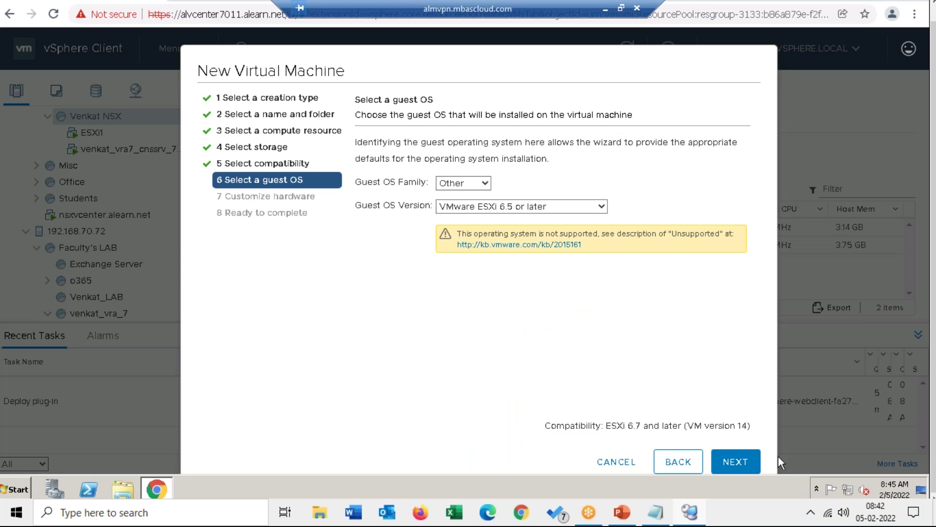
{"action": "left_click", "coordinate": [735, 461]}
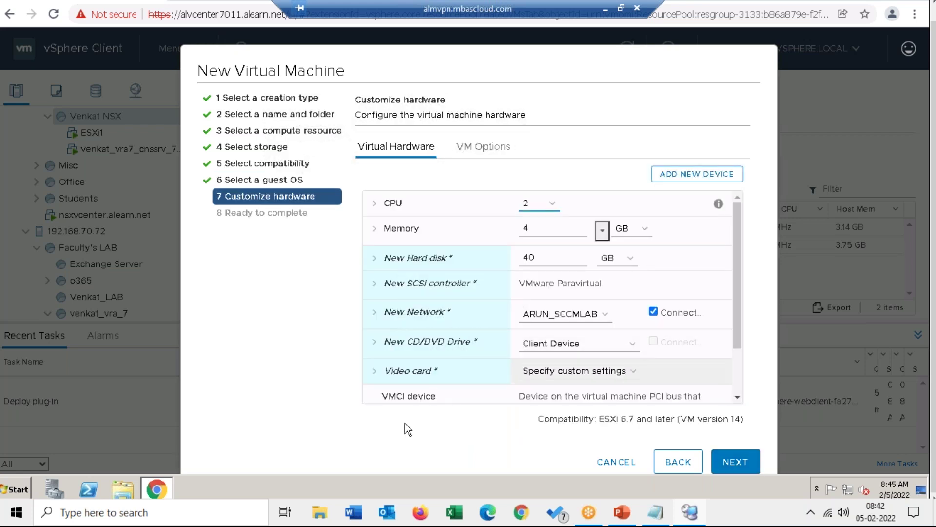
Give the VM 4 CPUs and change its memory from 4 to 16.
{"action": "left_click", "coordinate": [546, 205]}
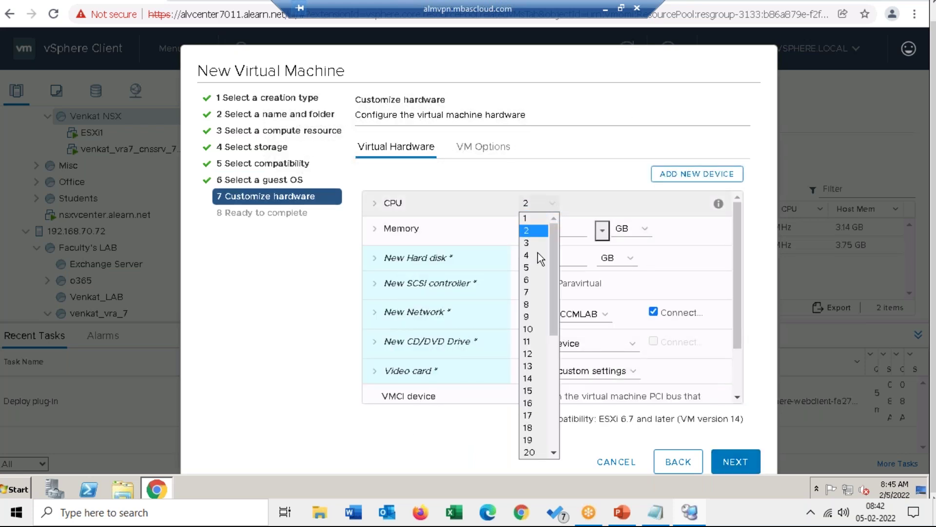
{"action": "left_click", "coordinate": [533, 256]}
{"action": "left_click", "coordinate": [549, 229]}
{"action": "key", "text": "BackSpace"}
{"action": "type", "text": "16"}
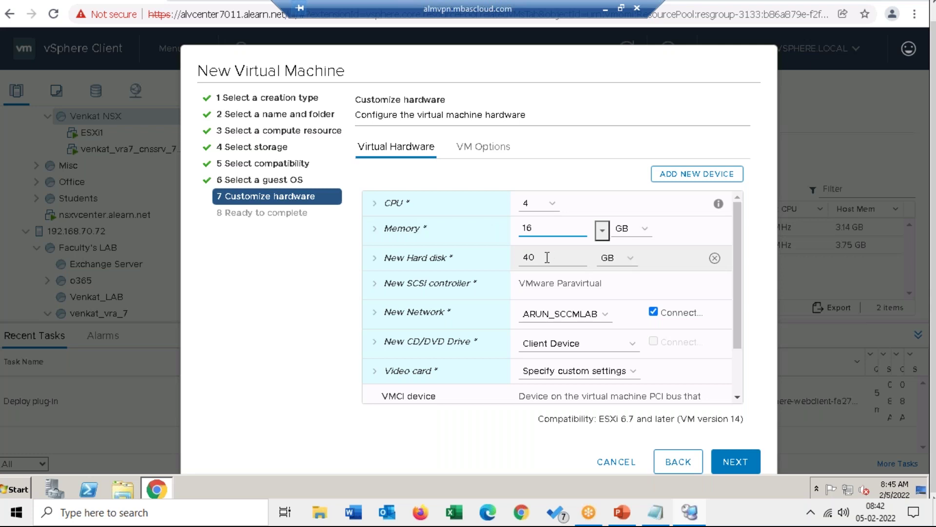
{"action": "scroll", "coordinate": [560, 347], "scroll_direction": "down", "scroll_amount": 2}
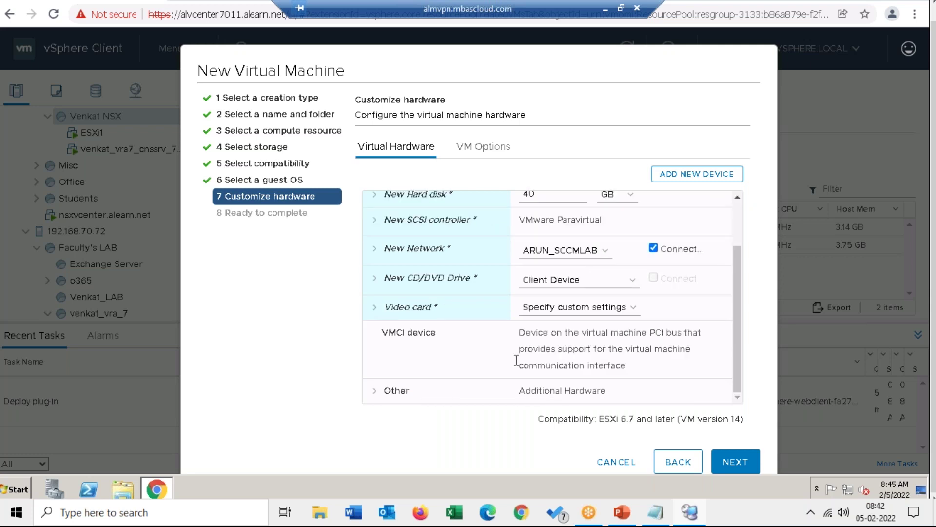
{"action": "scroll", "coordinate": [390, 286], "scroll_direction": "up", "scroll_amount": 3}
Review the CPU details, finish the wizard, and select ESXi2 in the inventory.
{"action": "left_click", "coordinate": [374, 204]}
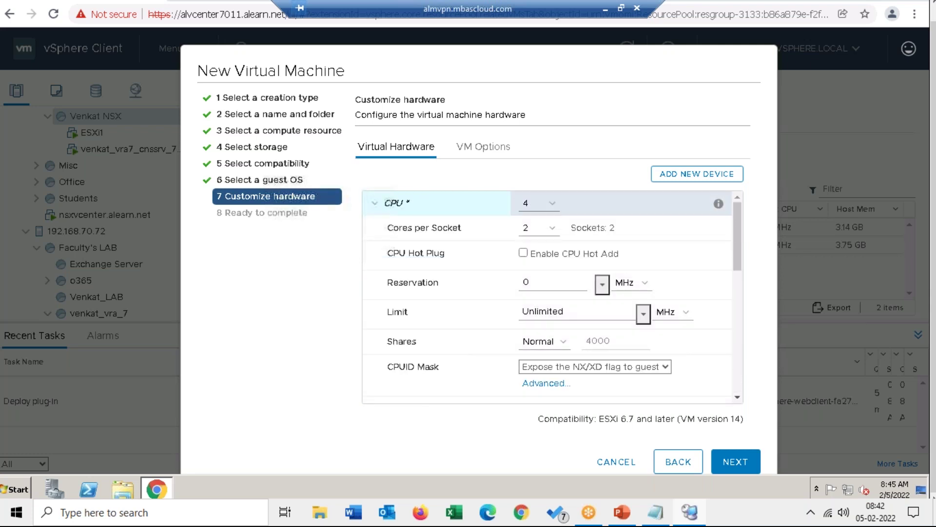
{"action": "scroll", "coordinate": [511, 350], "scroll_direction": "down", "scroll_amount": 3}
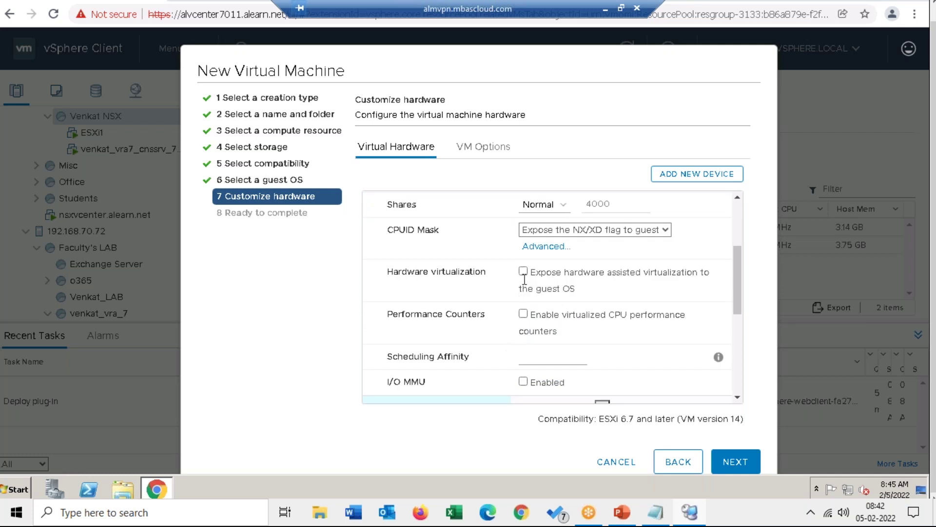
{"action": "scroll", "coordinate": [647, 362], "scroll_direction": "down", "scroll_amount": 5}
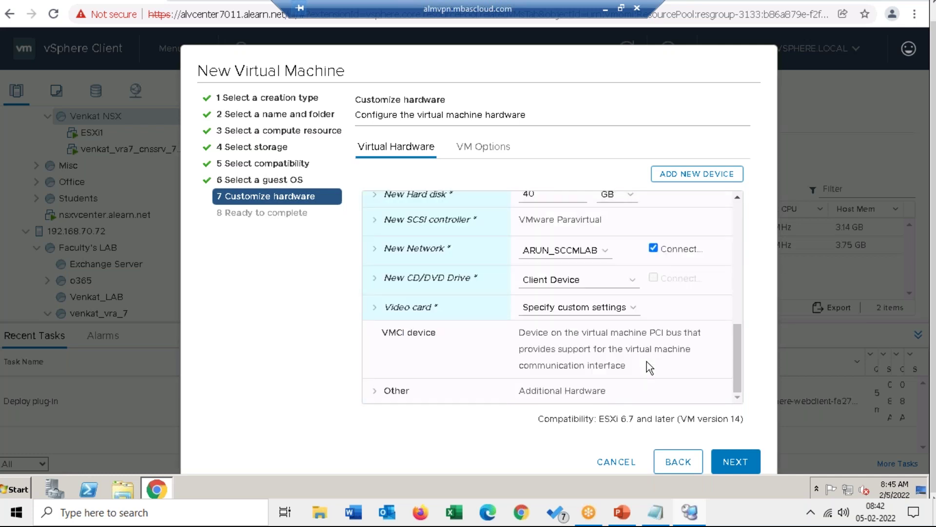
{"action": "left_click", "coordinate": [735, 463]}
{"action": "left_click", "coordinate": [742, 461]}
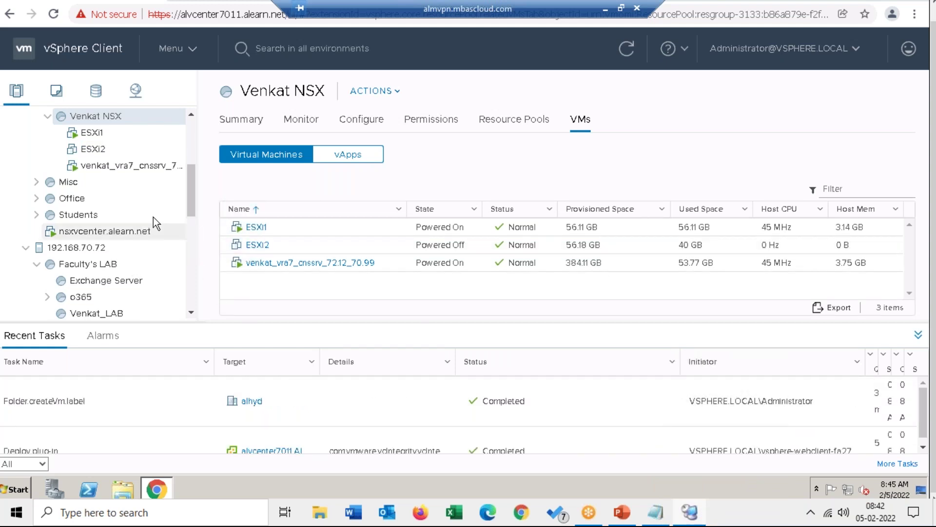
{"action": "left_click", "coordinate": [117, 149]}
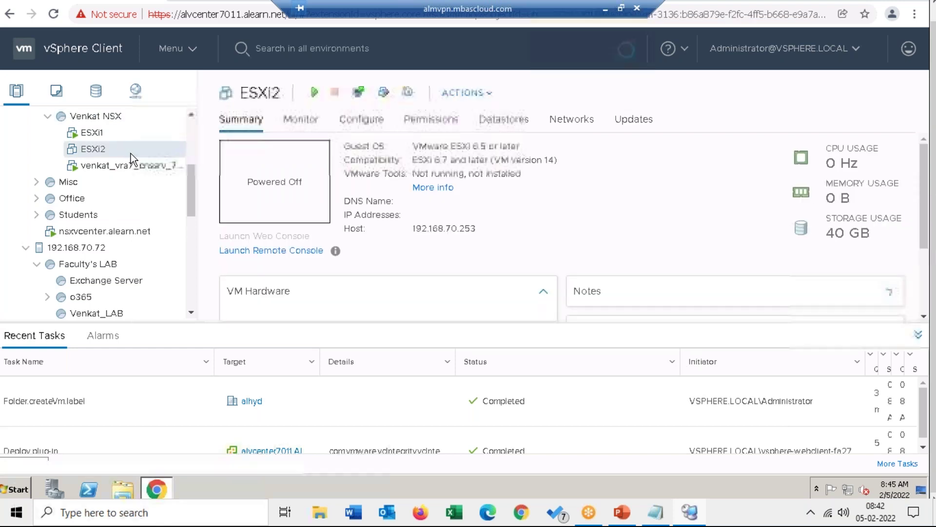
{"action": "right_click", "coordinate": [131, 154]}
Set ESXi2's CD/DVD drive 1 media to Datastore ISO File.
{"action": "left_click", "coordinate": [215, 321]}
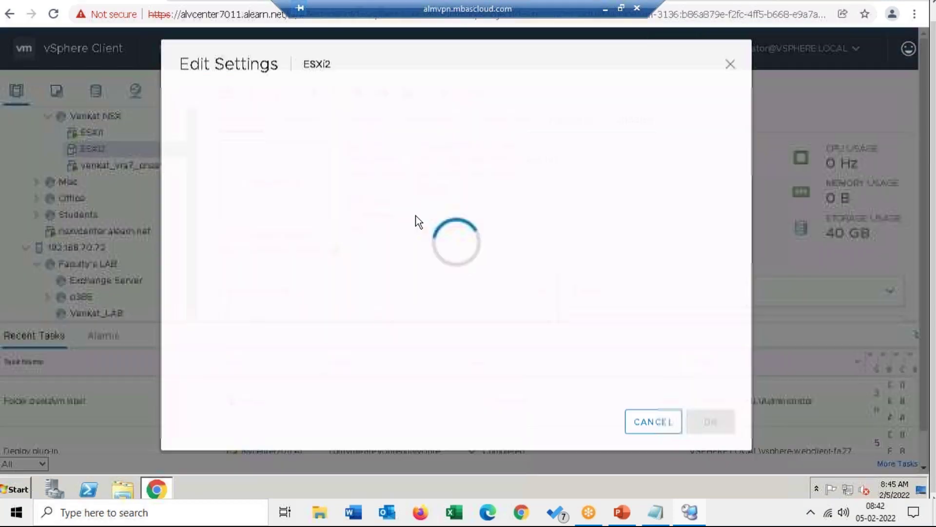
{"action": "scroll", "coordinate": [347, 326], "scroll_direction": "down", "scroll_amount": 1}
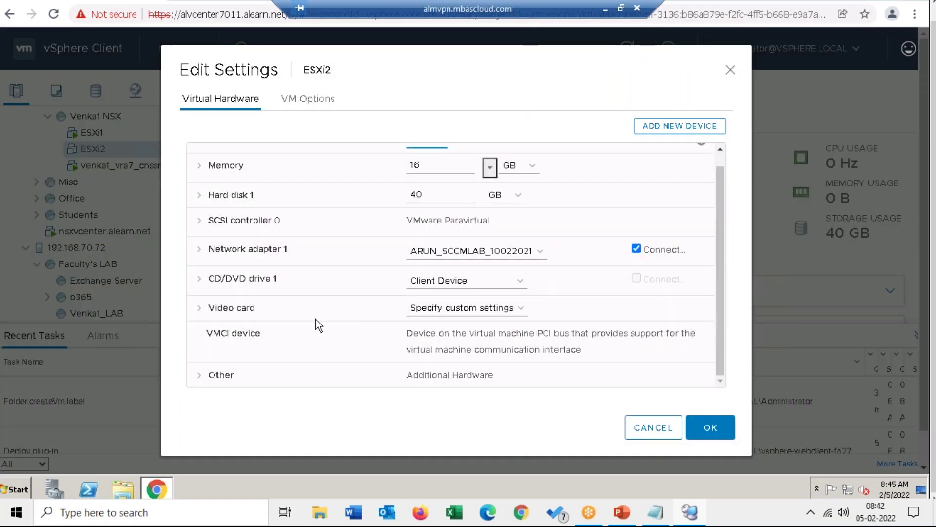
{"action": "left_click", "coordinate": [508, 288]}
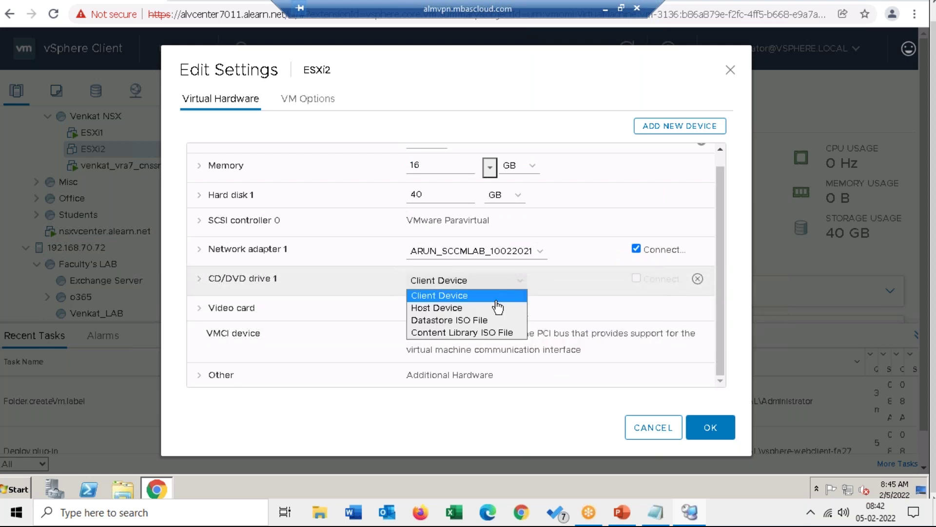
{"action": "left_click", "coordinate": [456, 324]}
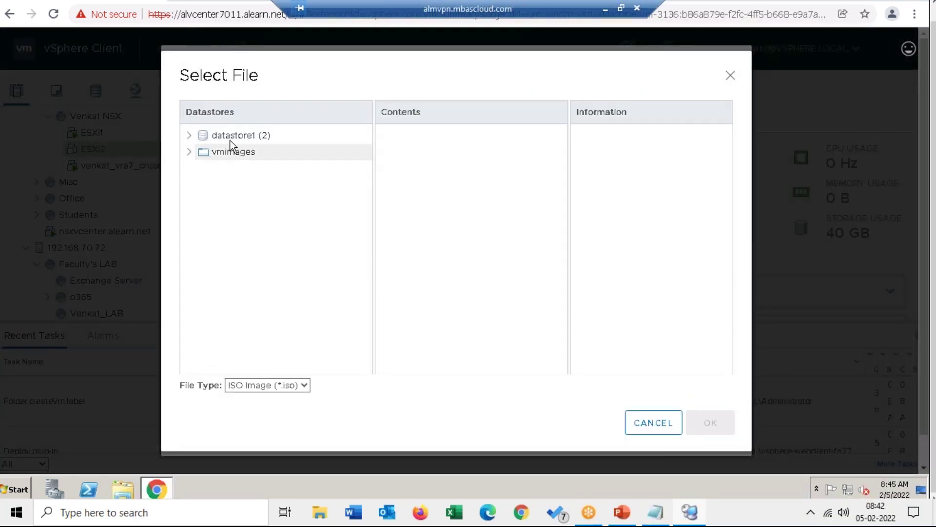
Browse datastore1 to the ISO Images folder and choose ESX-6.7-u3.iso.
{"action": "left_click", "coordinate": [246, 139]}
{"action": "left_click", "coordinate": [560, 190]}
{"action": "scroll", "coordinate": [516, 243], "scroll_direction": "down", "scroll_amount": 4}
{"action": "left_click", "coordinate": [517, 239]}
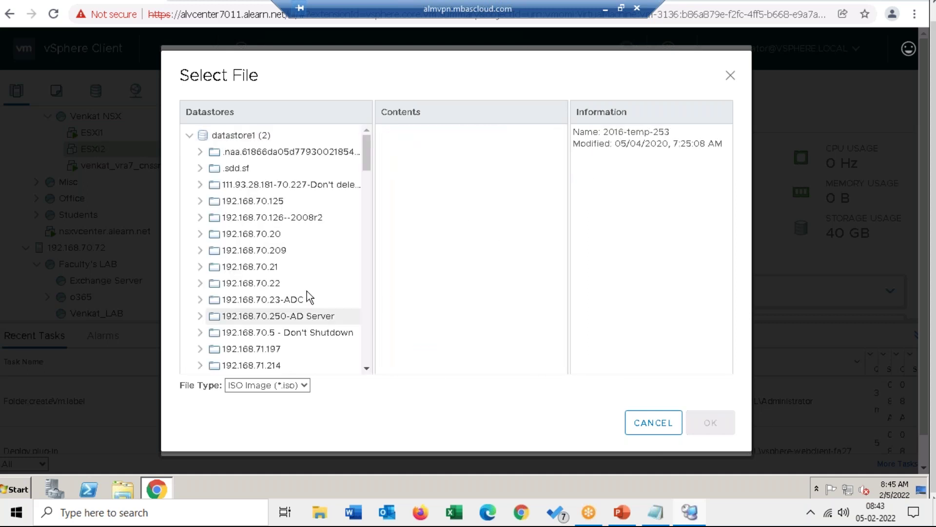
{"action": "left_click_drag", "start_coordinate": [364, 162], "coordinate": [367, 188]}
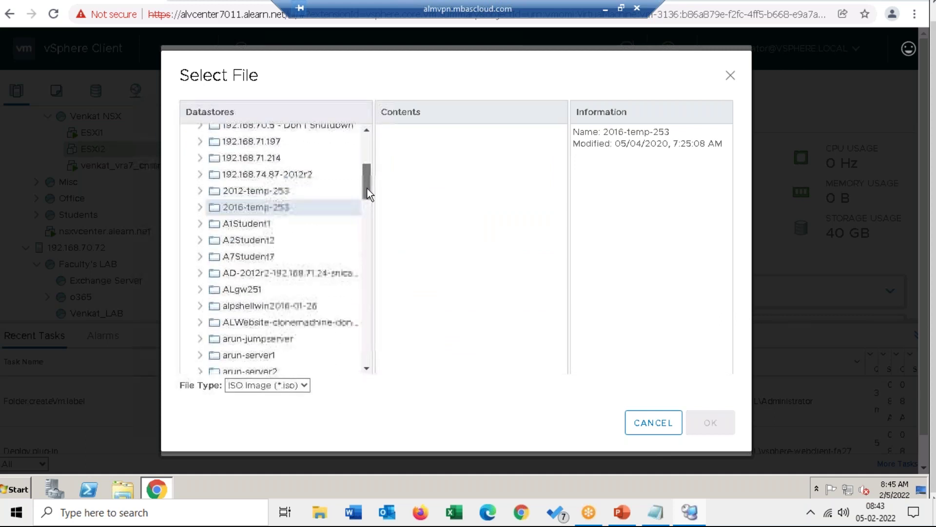
{"action": "left_click", "coordinate": [283, 227]}
{"action": "scroll", "coordinate": [302, 268], "scroll_direction": "down", "scroll_amount": 10}
{"action": "scroll", "coordinate": [302, 268], "scroll_direction": "down", "scroll_amount": 10}
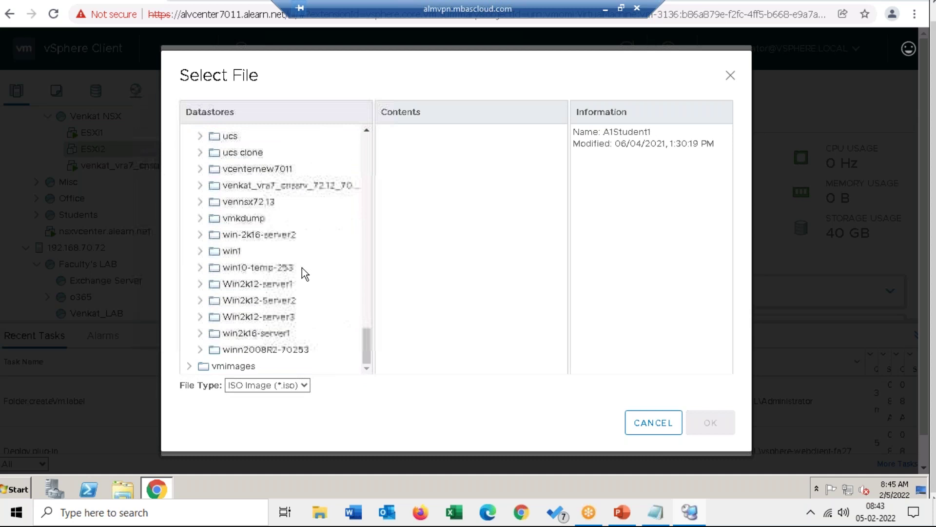
{"action": "scroll", "coordinate": [300, 265], "scroll_direction": "up", "scroll_amount": 3}
{"action": "scroll", "coordinate": [301, 265], "scroll_direction": "up", "scroll_amount": 10}
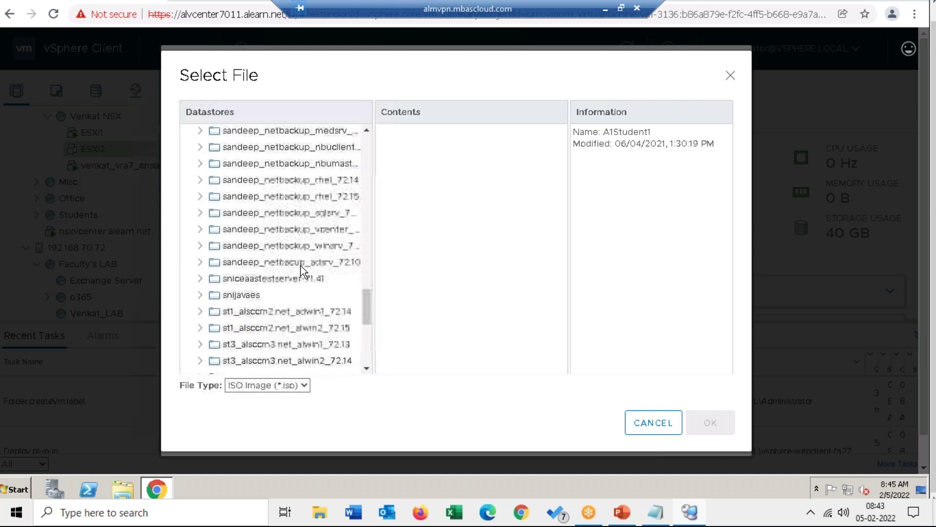
{"action": "scroll", "coordinate": [300, 265], "scroll_direction": "up", "scroll_amount": 4}
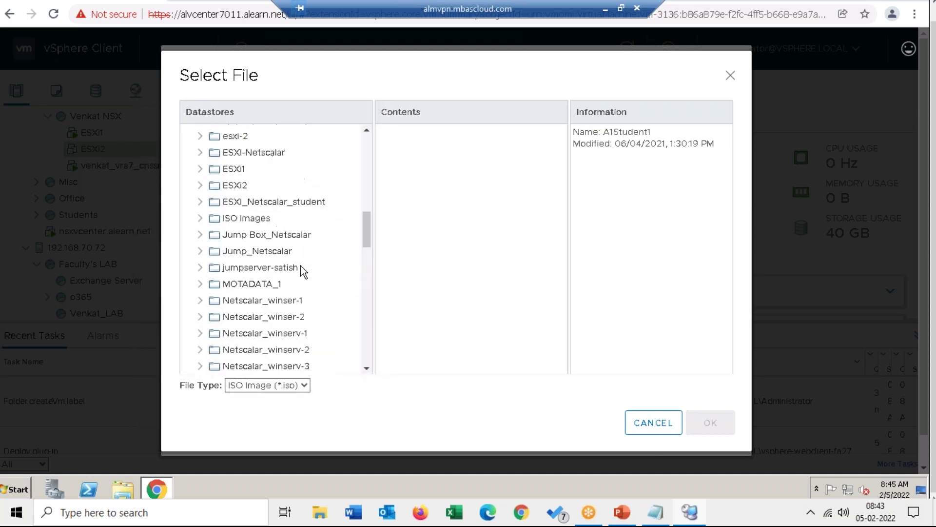
{"action": "left_click", "coordinate": [254, 218]}
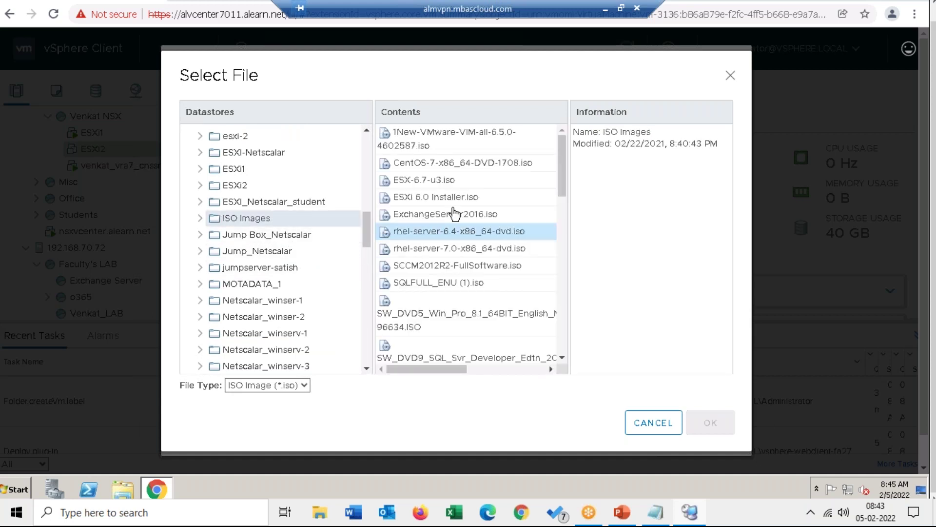
{"action": "left_click", "coordinate": [462, 188]}
{"action": "left_click", "coordinate": [711, 422]}
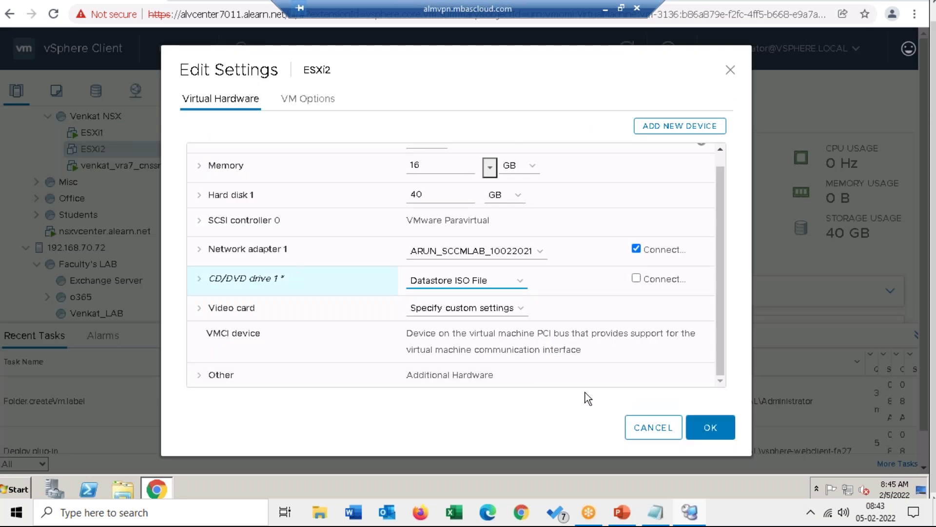
Tick Connect for the CD/DVD drive and save ESXi2's settings.
{"action": "left_click", "coordinate": [637, 278]}
{"action": "left_click", "coordinate": [722, 428]}
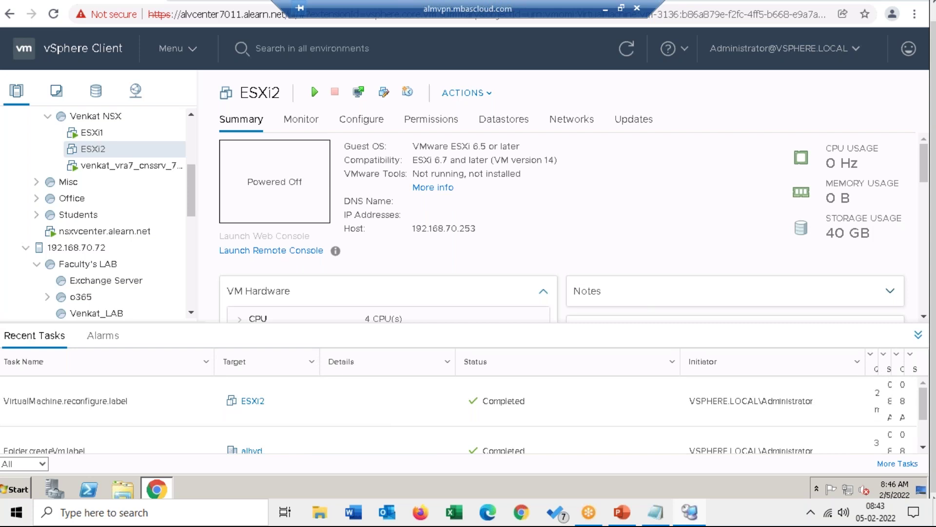
{"action": "right_click", "coordinate": [146, 150]}
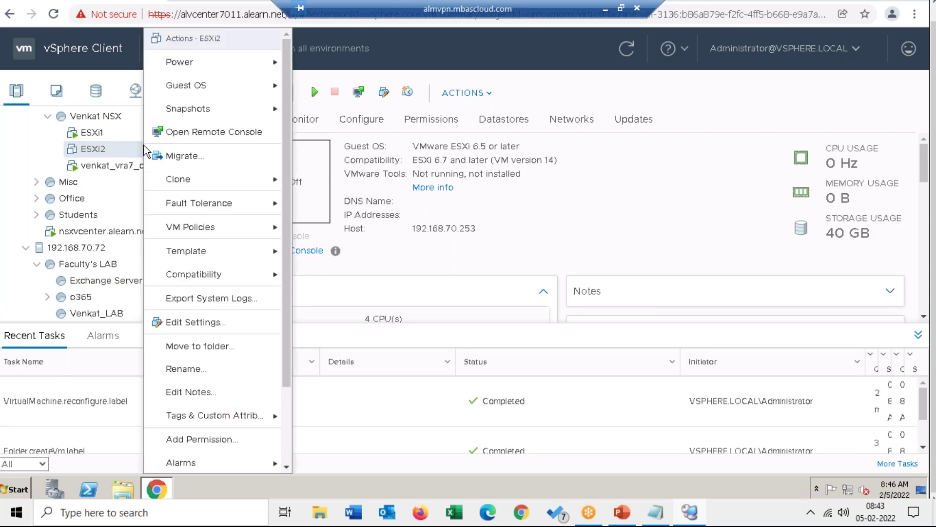
Power on ESXi2 and launch its VMware Remote Console.
{"action": "left_click", "coordinate": [100, 153]}
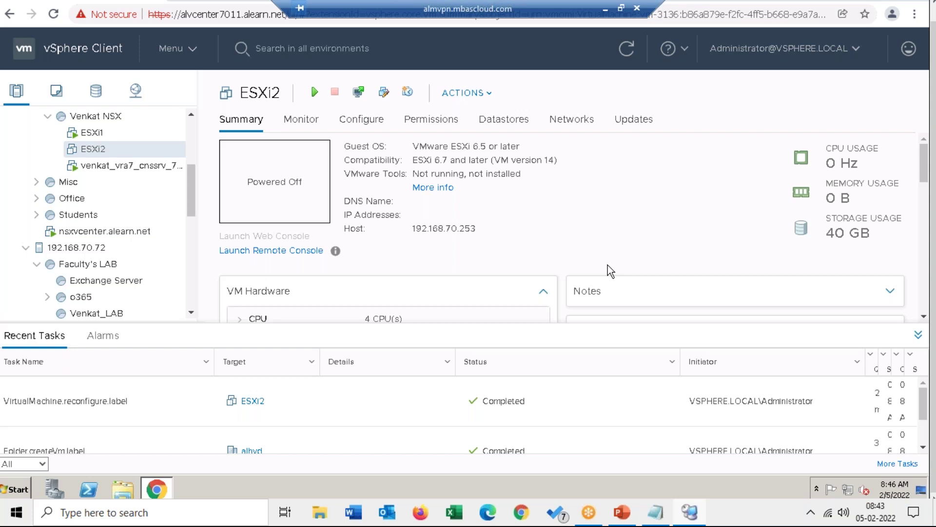
{"action": "left_click", "coordinate": [315, 93]}
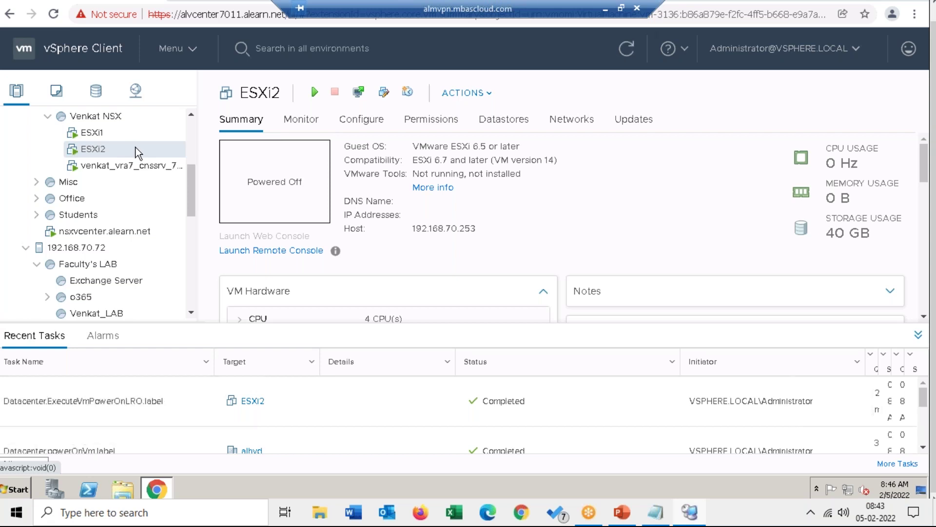
{"action": "right_click", "coordinate": [135, 149]}
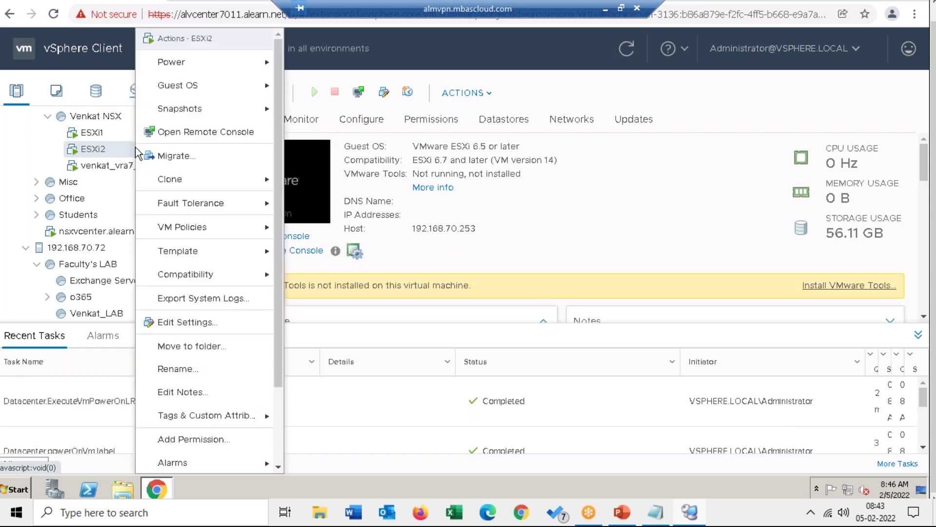
{"action": "left_click", "coordinate": [543, 246]}
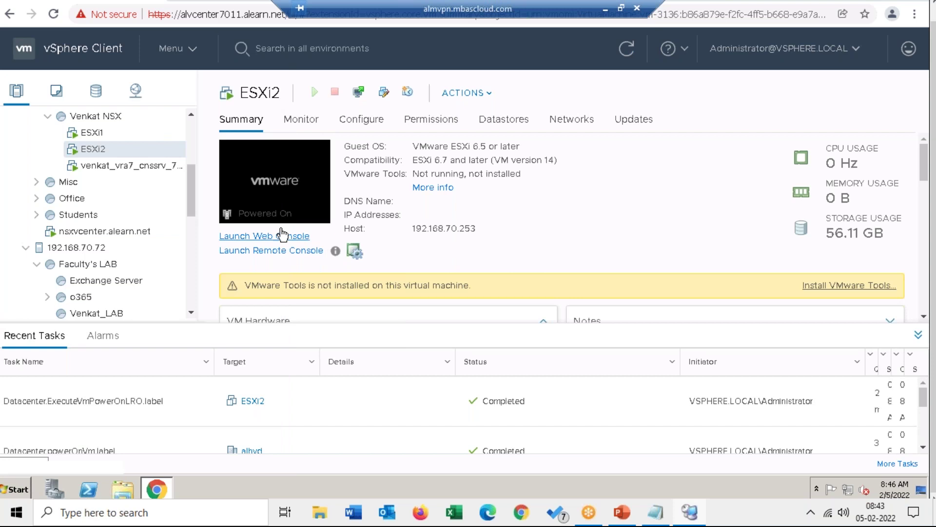
{"action": "left_click", "coordinate": [263, 251]}
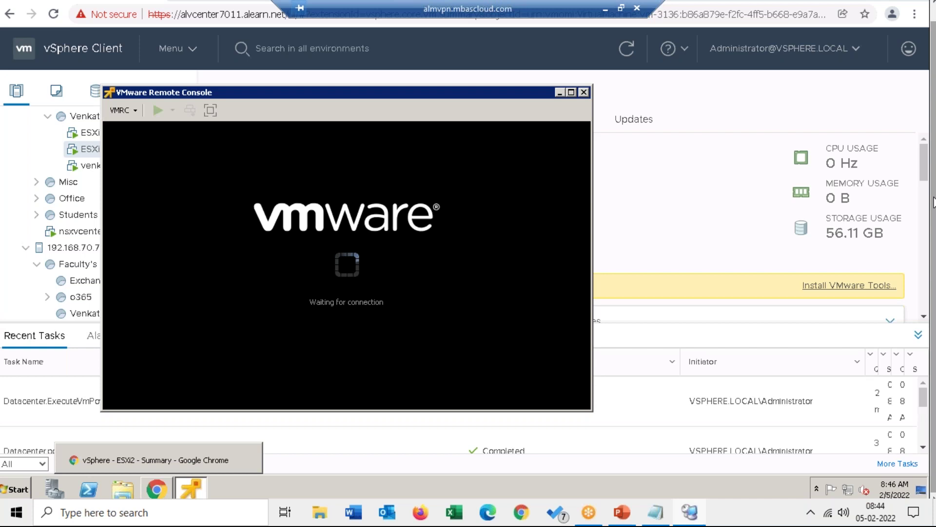
Keep the ESXi2 console in view until the ESXi 6.7.0 installer welcome screen appears.
{"action": "left_click", "coordinate": [932, 194]}
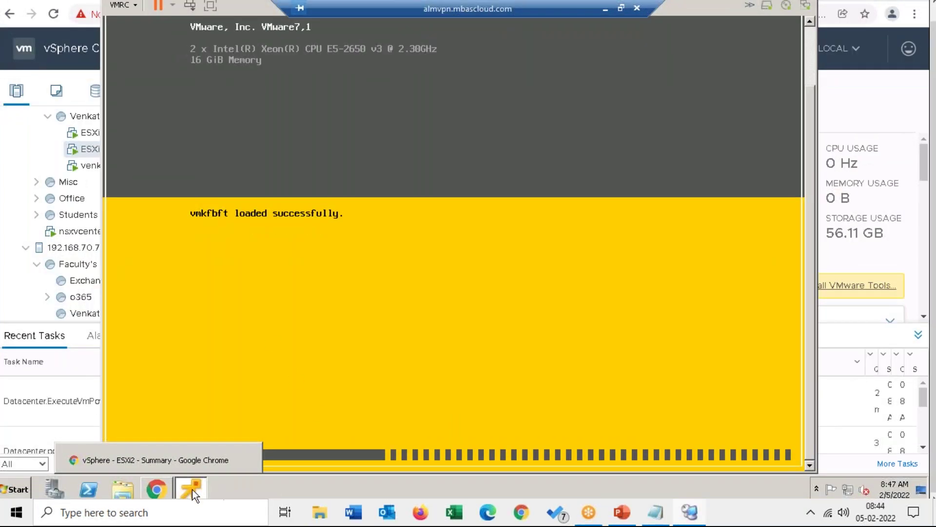
{"action": "left_click", "coordinate": [195, 485]}
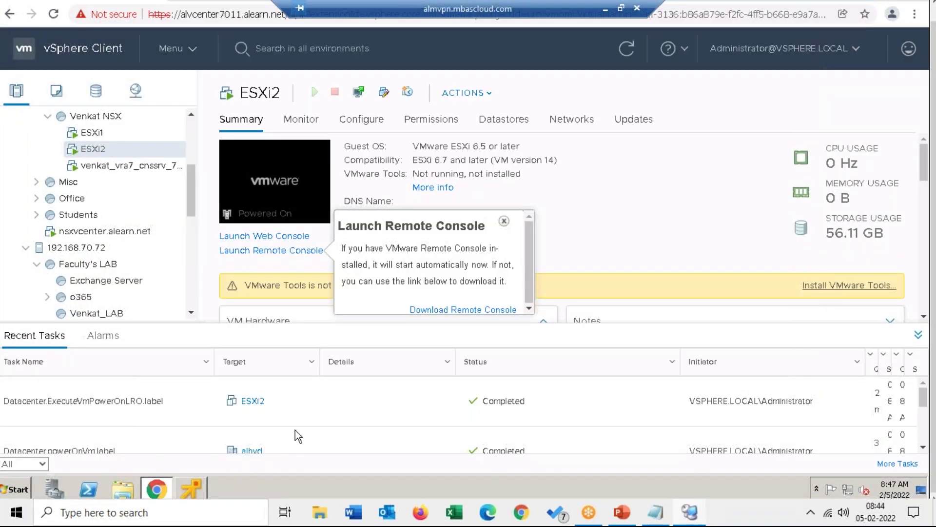
{"action": "left_click", "coordinate": [191, 477]}
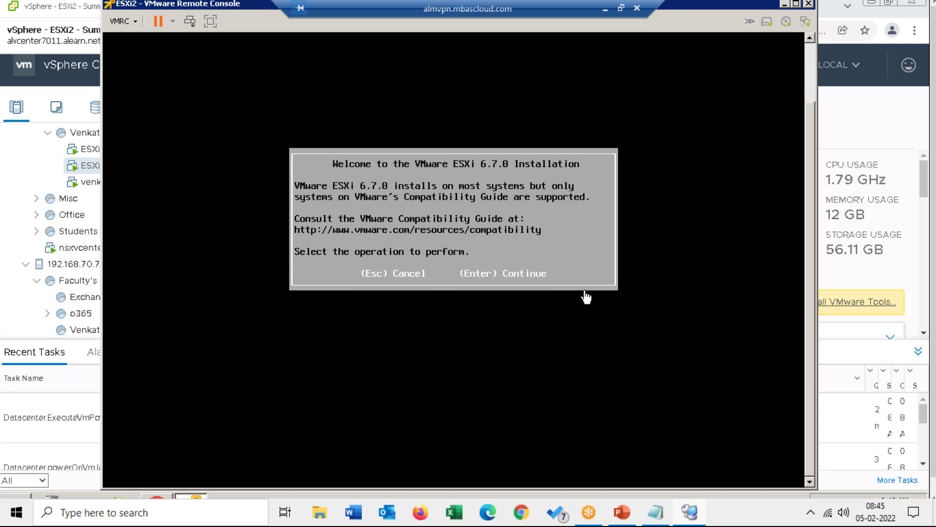
Capture console input and continue past the ESXi installer welcome screen.
{"action": "left_click", "coordinate": [573, 350]}
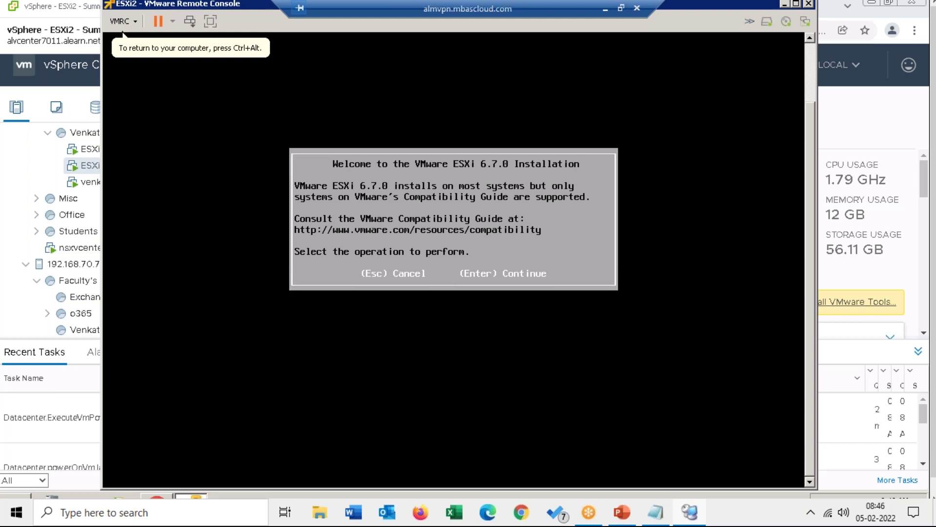
{"action": "key", "text": "Return"}
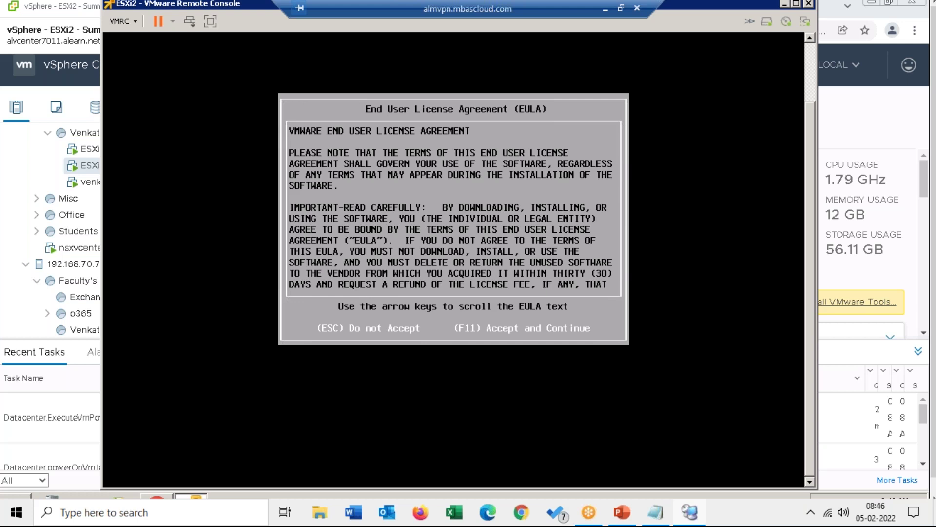
Accept the ESXi license agreement with F11.
{"action": "key", "text": "F11"}
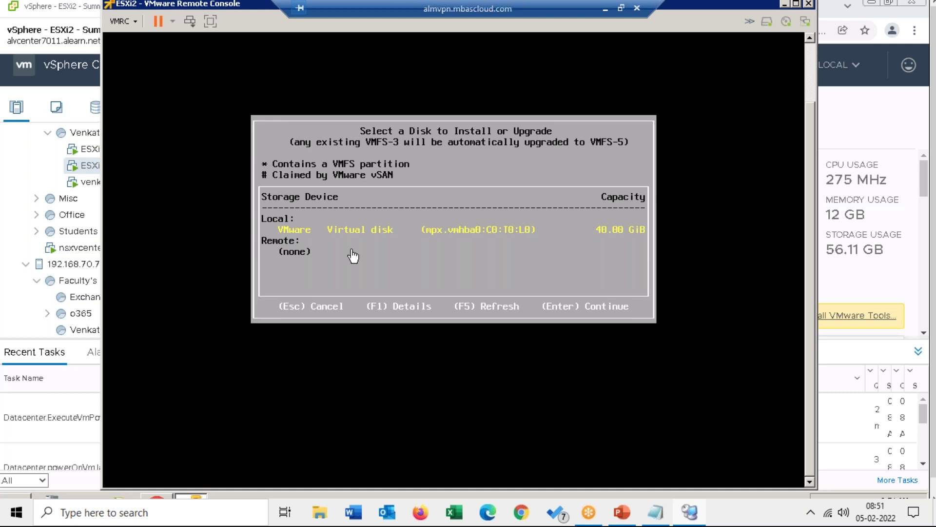
Pick the 40 GiB virtual disk and keep the US Default keyboard layout.
{"action": "key", "text": "Return"}
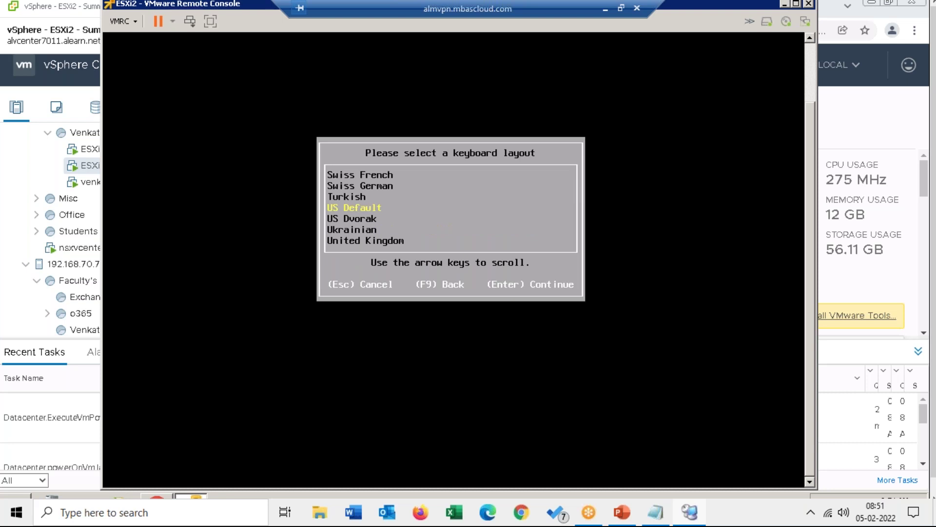
{"action": "key", "text": "Return"}
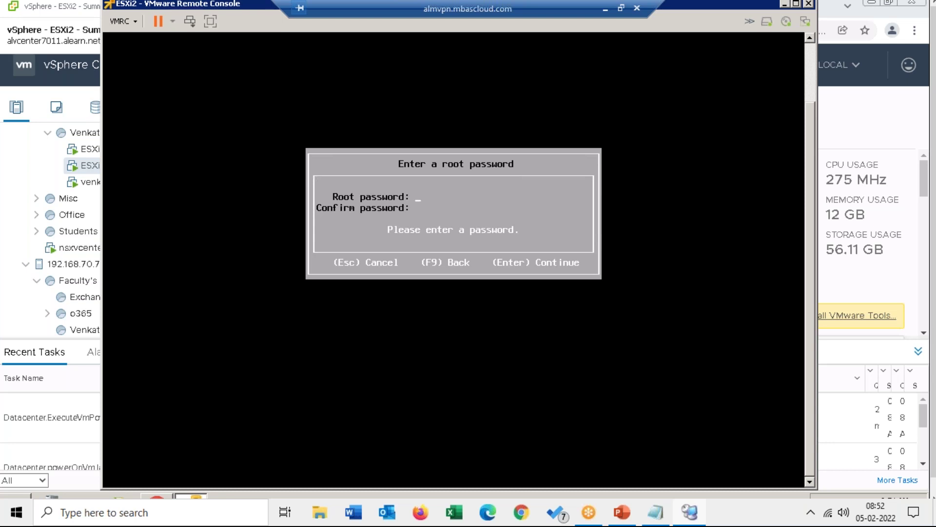
Enter a matching root password in both fields and start the ESXi 6.7.0 installation.
{"action": "type", "text": "************"}
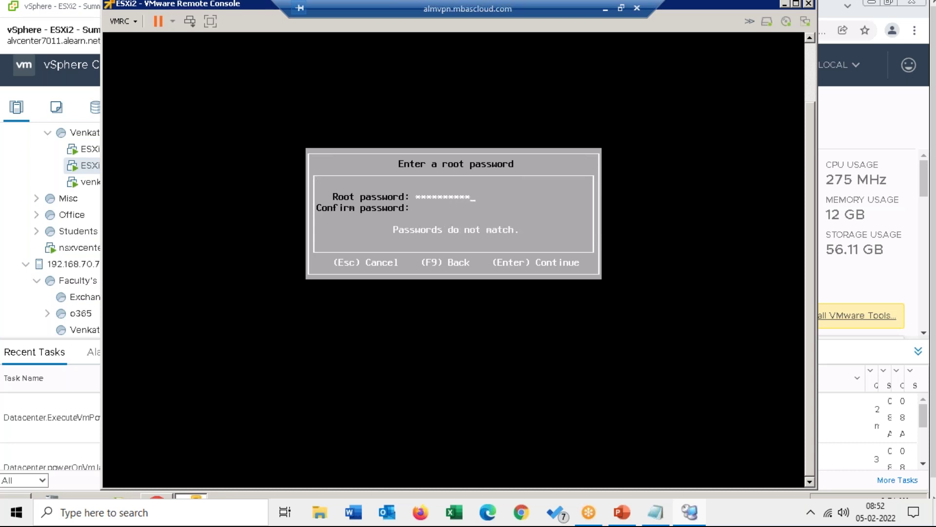
{"action": "type", "text": "************"}
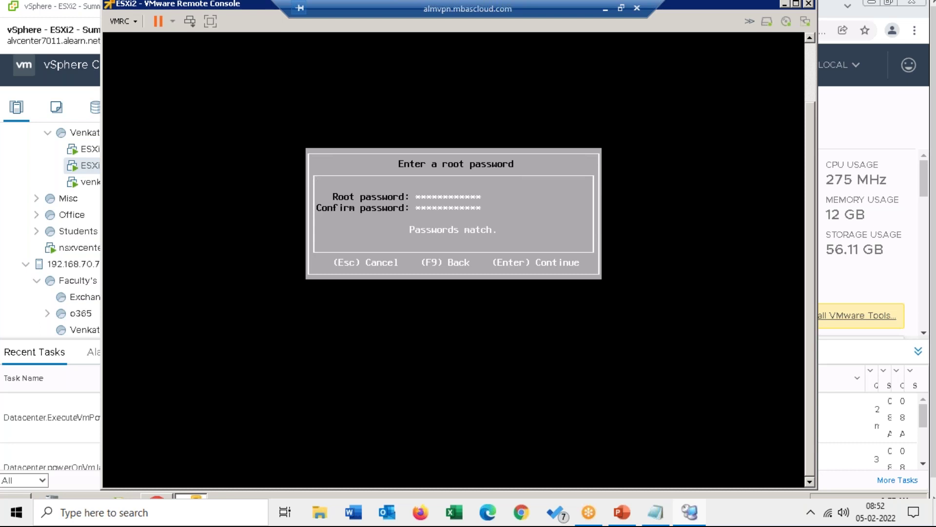
{"action": "key", "text": "Return"}
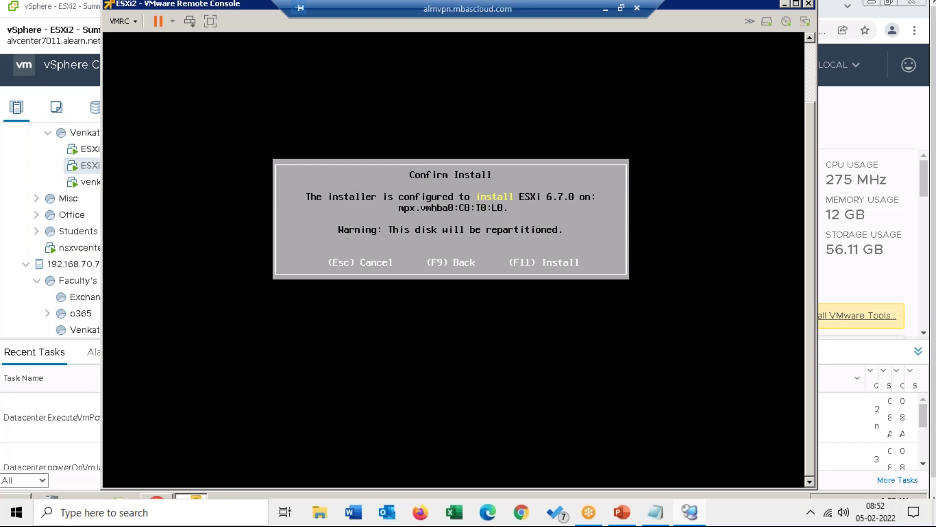
{"action": "key", "text": "F11"}
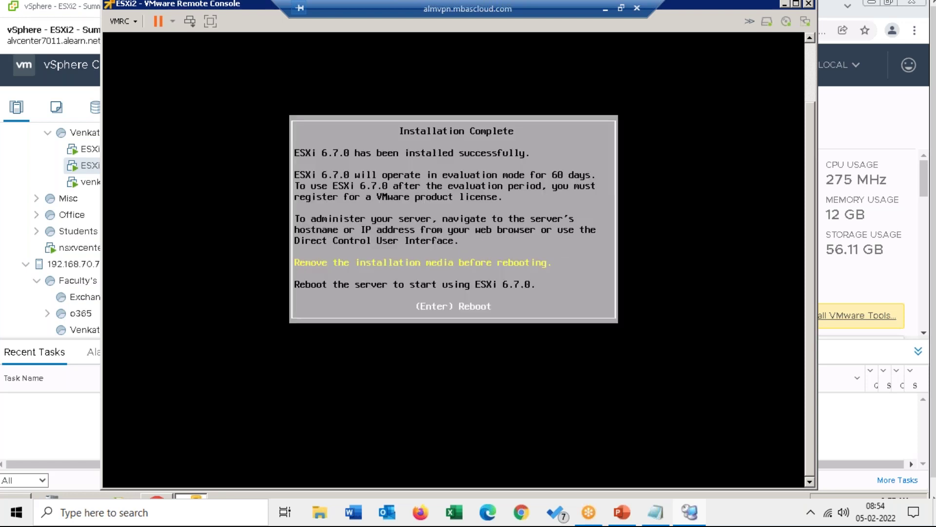
Reboot the host from the ESXi 6.7.0 Installation Complete screen.
{"action": "key", "text": "Return"}
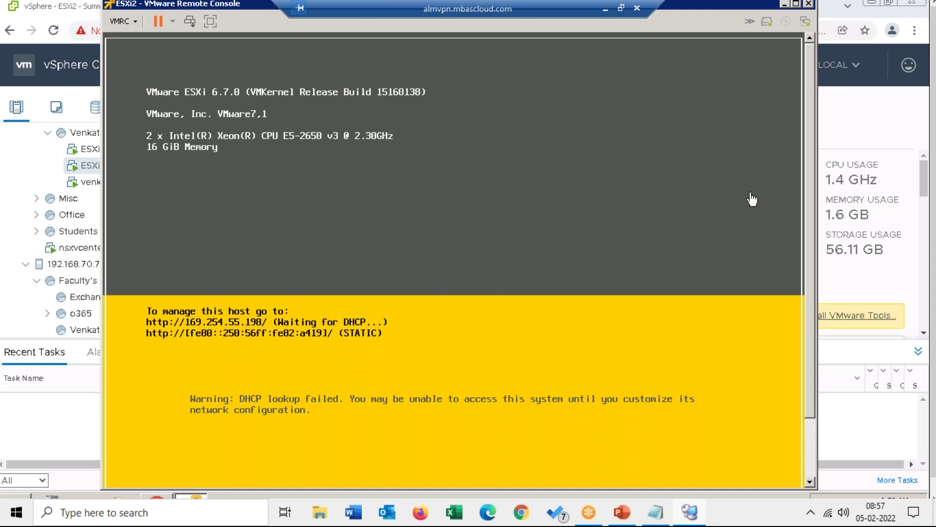
{"action": "left_click_drag", "start_coordinate": [813, 98], "coordinate": [820, 218]}
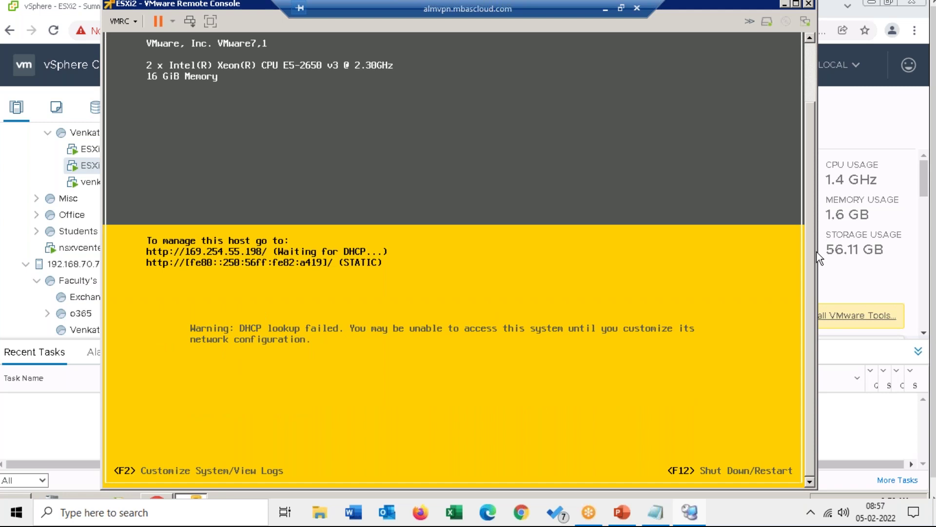
{"action": "key", "text": "F2"}
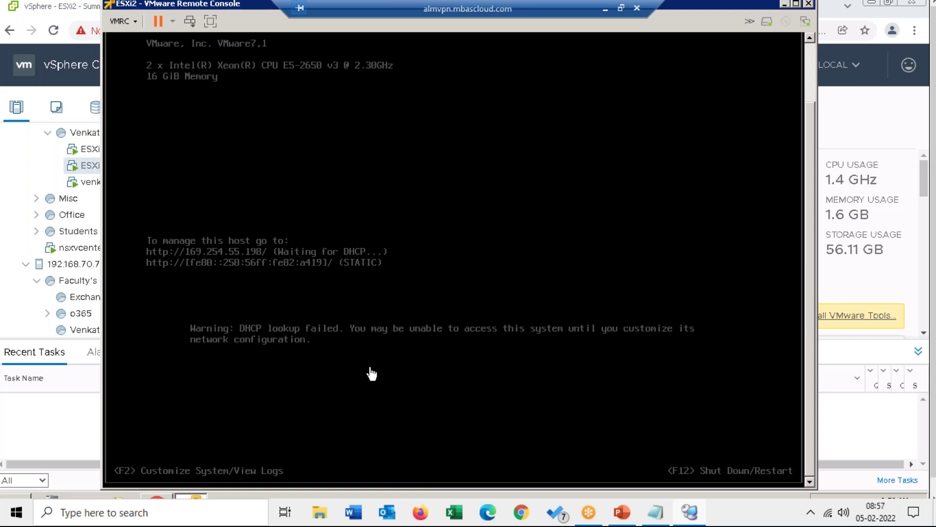
{"action": "left_click", "coordinate": [211, 303]}
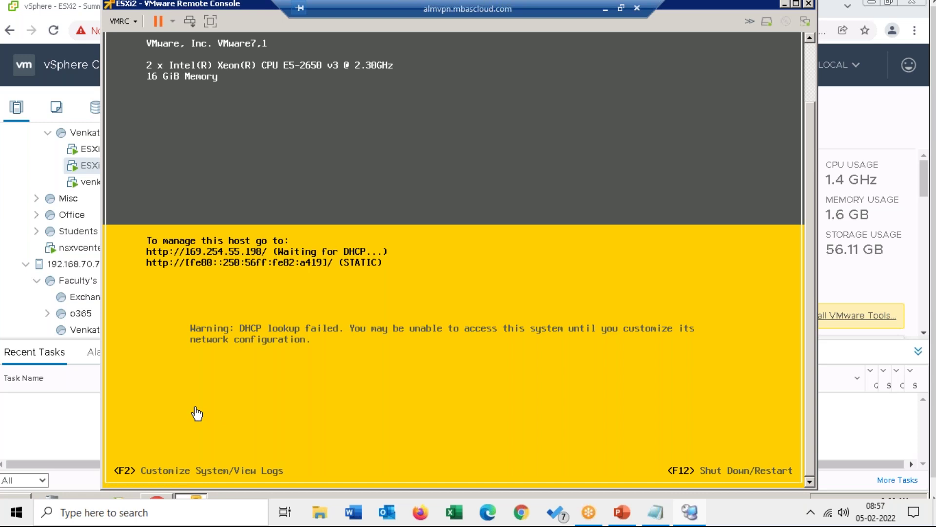
Log in to the ESXi host's System Customization as root with the account password.
{"action": "key", "text": "F2"}
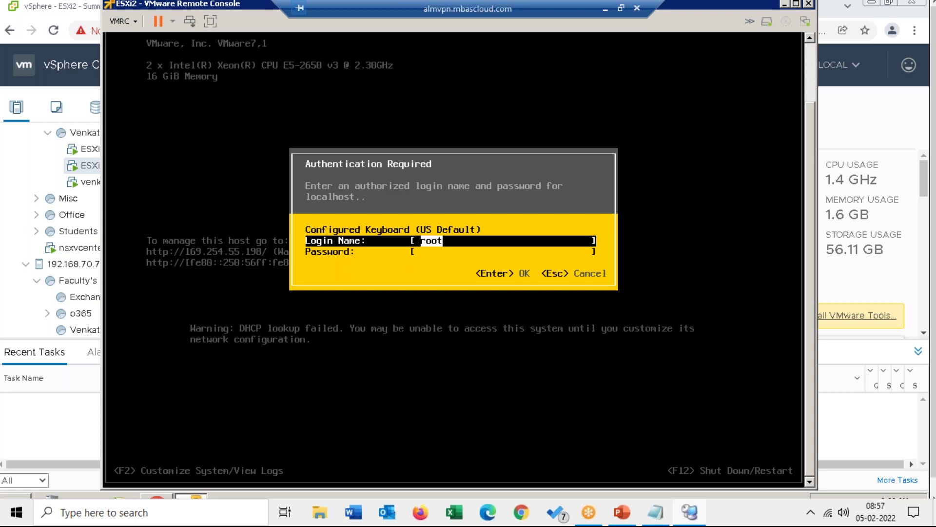
{"action": "key", "text": "Tab"}
{"action": "type", "text": "************"}
{"action": "key", "text": "Return"}
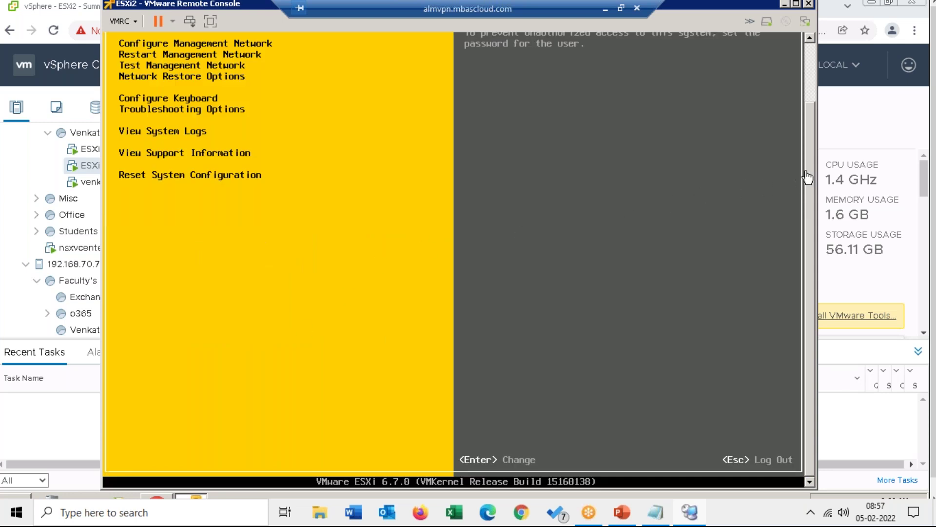
Open Configure Management Network from the System Customization menu.
{"action": "left_click_drag", "start_coordinate": [817, 160], "coordinate": [835, 70]}
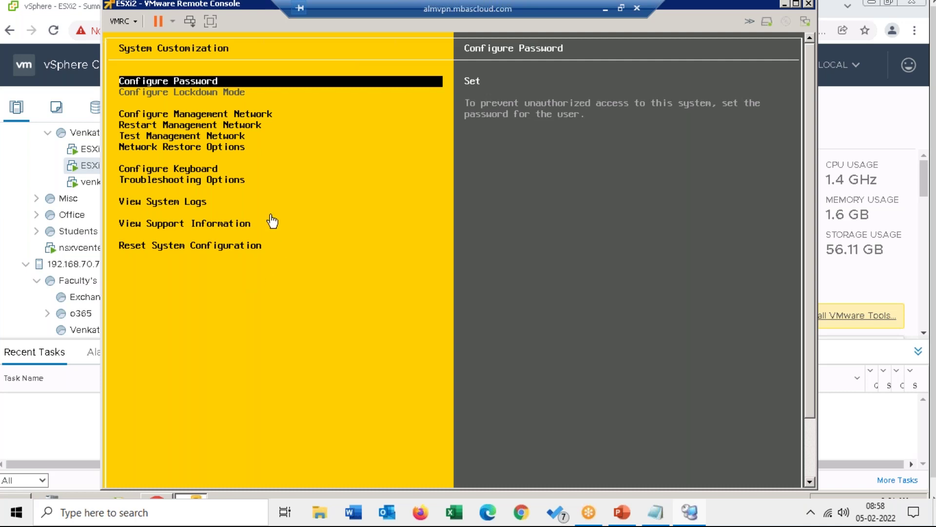
{"action": "key", "text": "Down"}
{"action": "key", "text": "Down"}
{"action": "key", "text": "Down"}
{"action": "key", "text": "Down"}
{"action": "key", "text": "Down"}
{"action": "key", "text": "Down"}
{"action": "key", "text": "Down"}
{"action": "key", "text": "Down"}
{"action": "key", "text": "Down"}
{"action": "key", "text": "Down"}
{"action": "key", "text": "Up"}
{"action": "key", "text": "Up"}
{"action": "key", "text": "Up"}
{"action": "key", "text": "Up"}
{"action": "key", "text": "Up"}
{"action": "key", "text": "Up"}
{"action": "key", "text": "Up"}
{"action": "key", "text": "Up"}
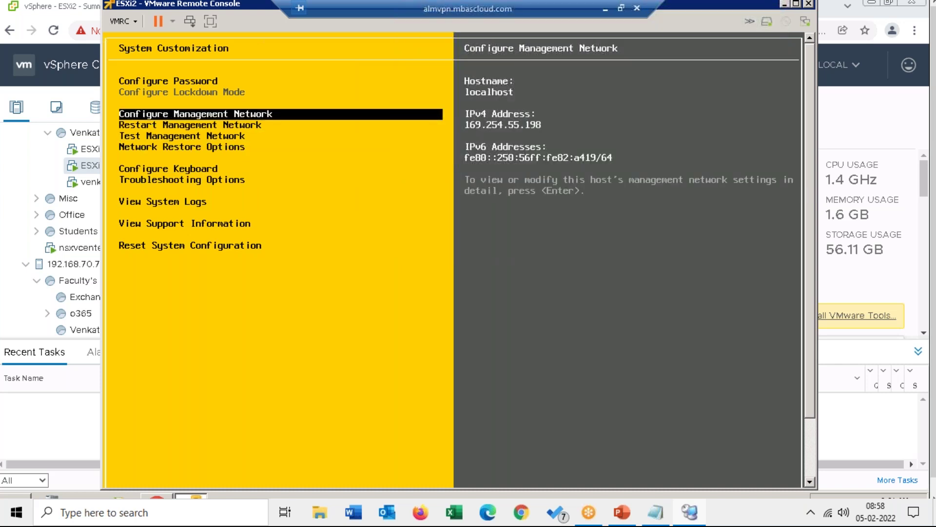
{"action": "key", "text": "Return"}
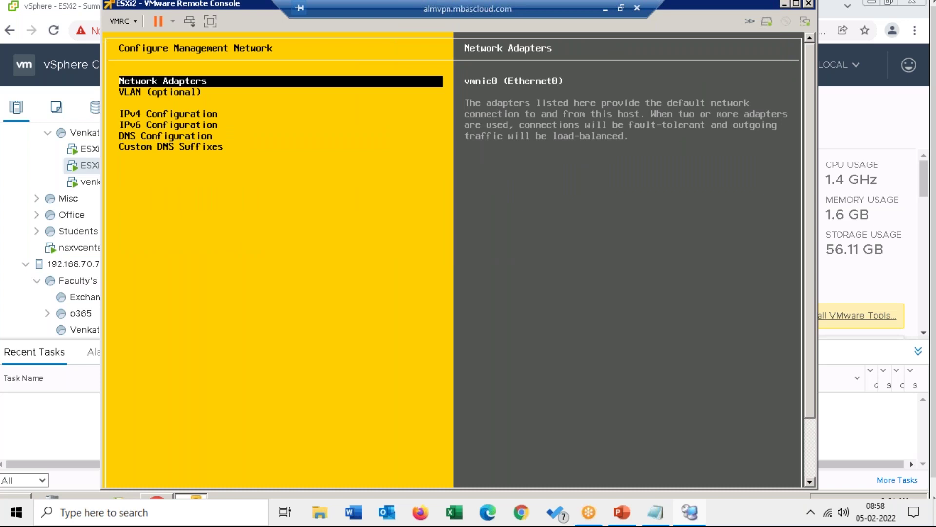
Set IPv4 Configuration to 'Set static IPv4 address and network configuration' (manual mode).
{"action": "key", "text": "Down"}
{"action": "key", "text": "Down"}
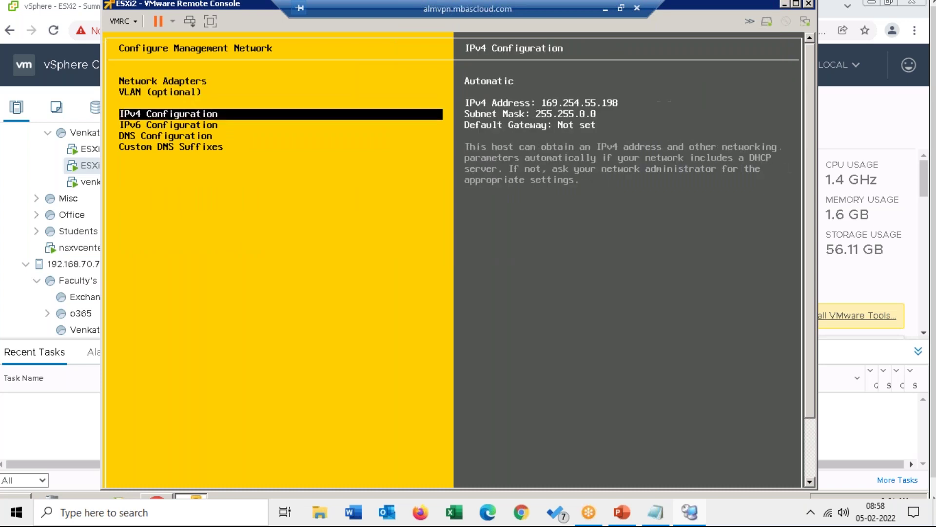
{"action": "key", "text": "Return"}
{"action": "key", "text": "Down"}
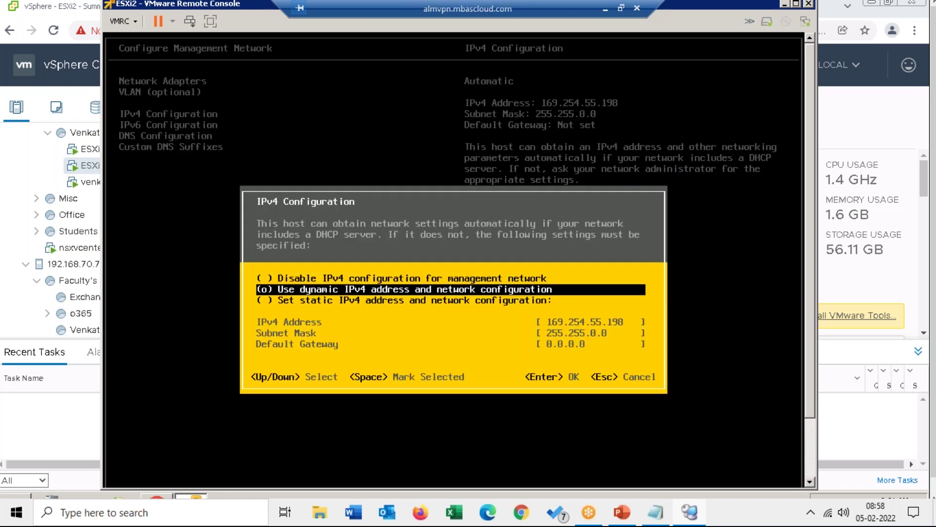
{"action": "key", "text": "Down"}
{"action": "key", "text": "space"}
{"action": "key", "text": "Down"}
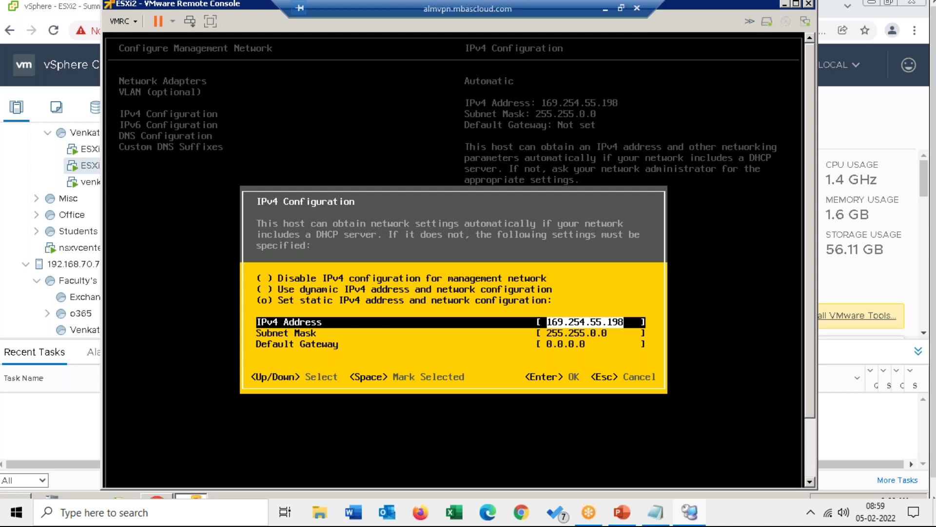
{"action": "key", "text": "Return"}
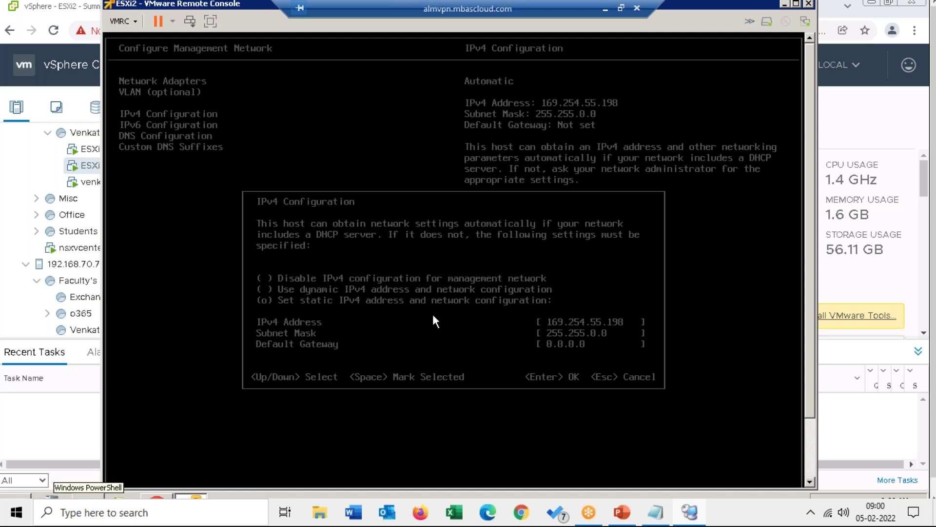
{"action": "key", "text": "Return"}
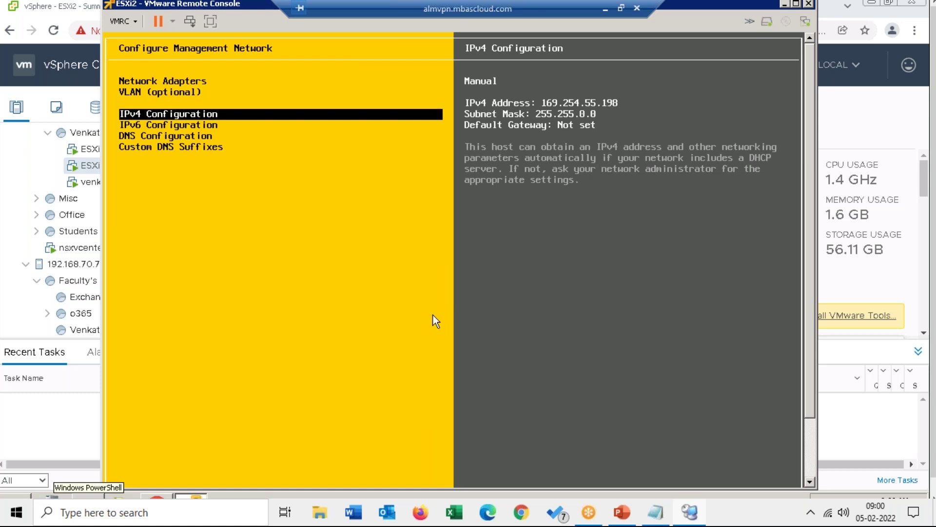
{"action": "key", "text": "Return"}
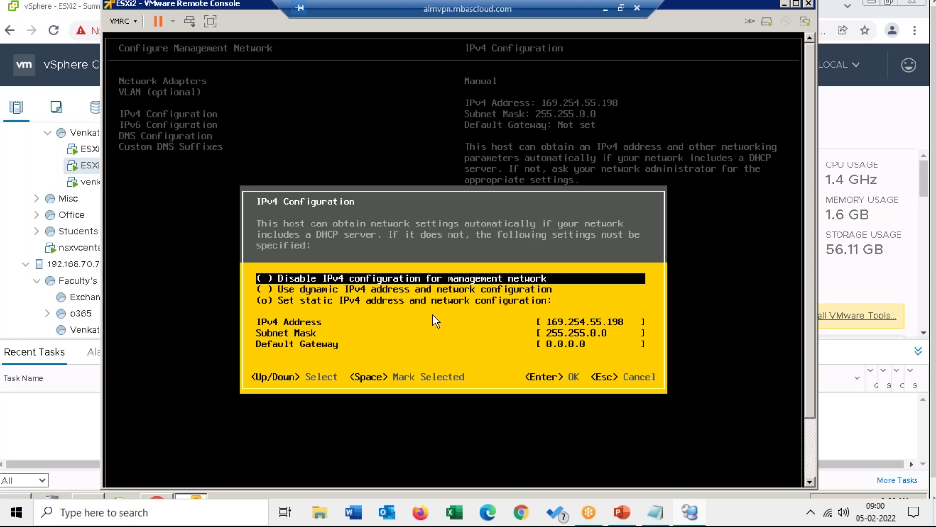
Enter IPv4 address 192.168.70.155, subnet mask 255.255.255.0 and gateway 192.168.70.251.
{"action": "key", "text": "Down"}
{"action": "key", "text": "Down"}
{"action": "key", "text": "Down"}
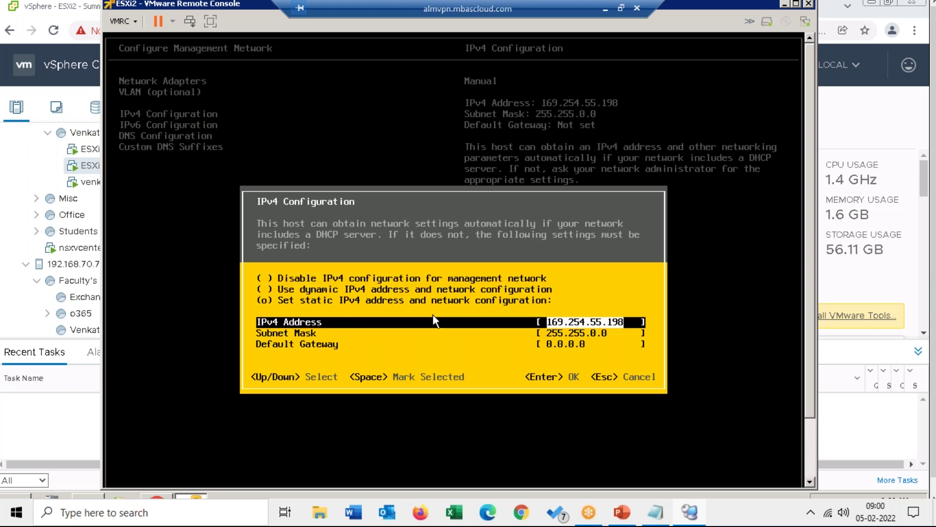
{"action": "type", "text": "192.168.70"}
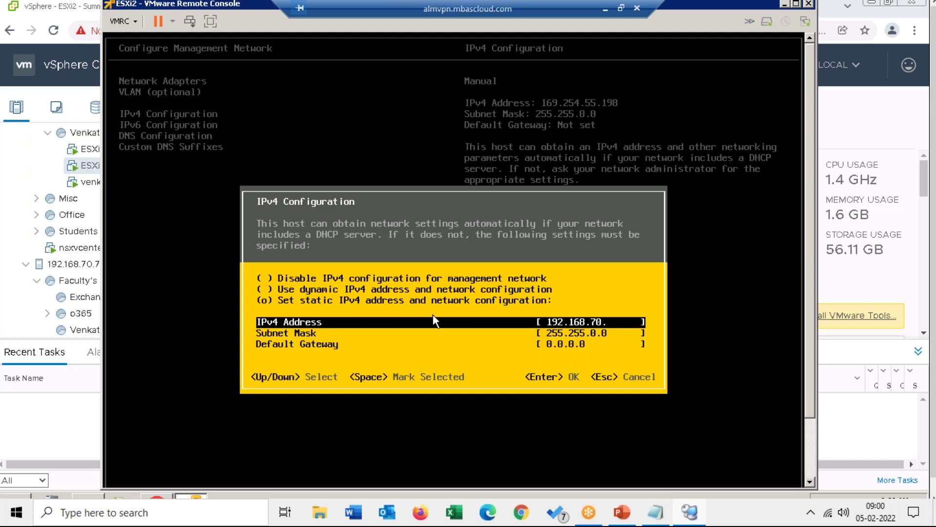
{"action": "type", "text": ".155"}
{"action": "key", "text": "BackSpace"}
{"action": "key", "text": "BackSpace"}
{"action": "type", "text": "55"}
{"action": "key", "text": "Down"}
{"action": "type", "text": "255.255.255.0"}
{"action": "key", "text": "Down"}
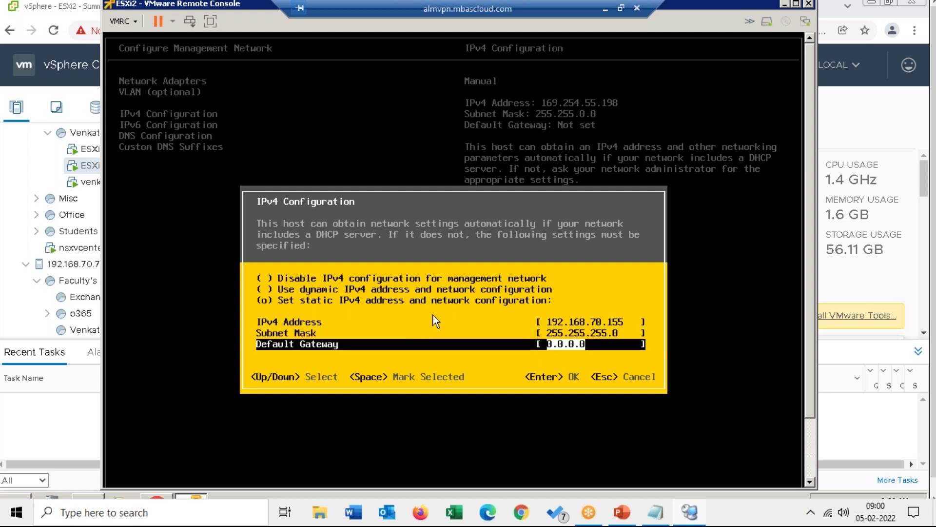
{"action": "type", "text": "192.168."}
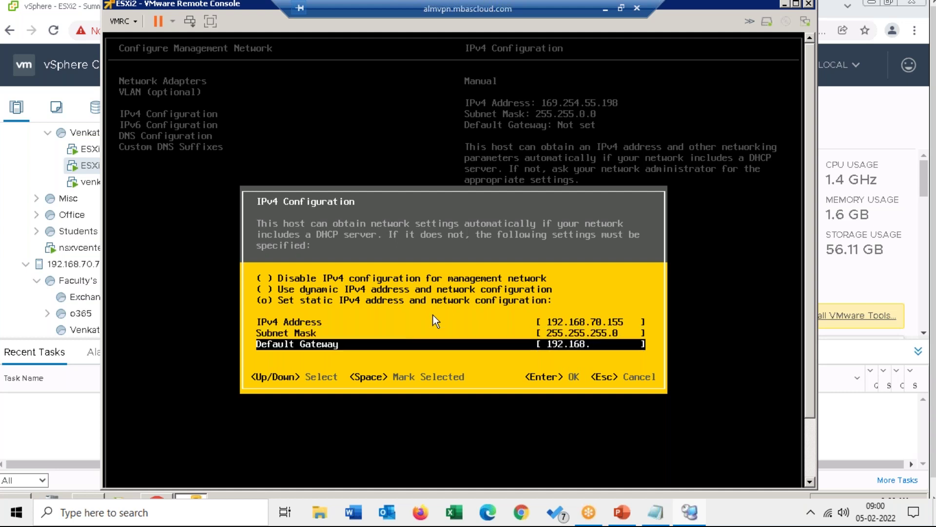
{"action": "type", "text": "70.251"}
{"action": "key", "text": "Return"}
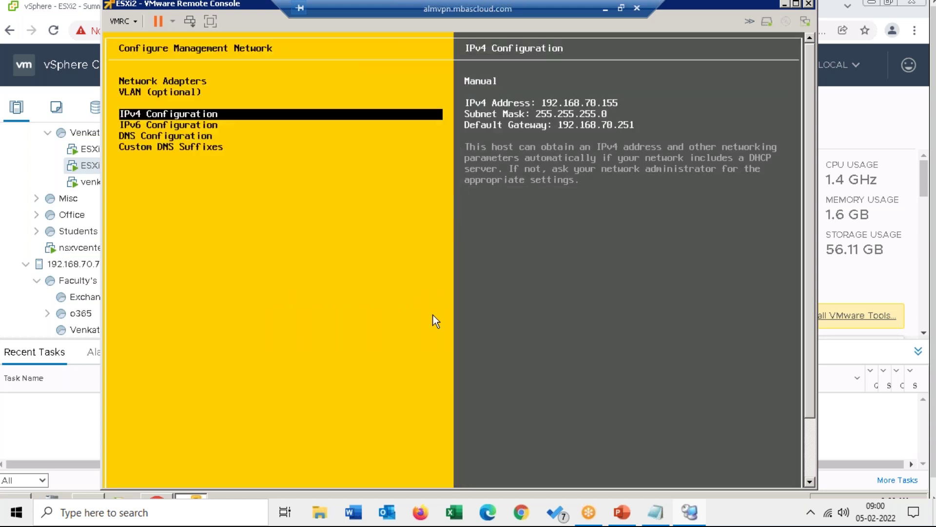
Disable IPv6 in the IPv6 Configuration settings.
{"action": "key", "text": "Down"}
{"action": "key", "text": "Return"}
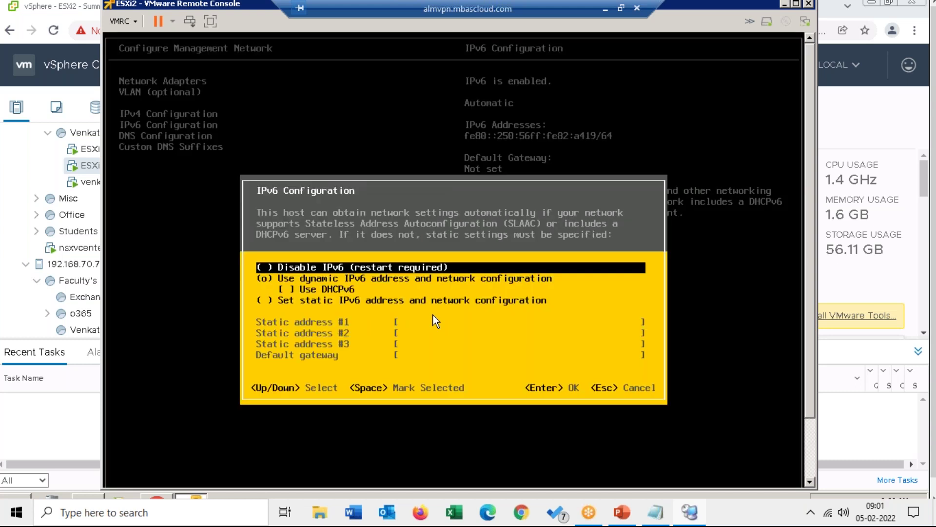
{"action": "key", "text": "space"}
{"action": "key", "text": "Return"}
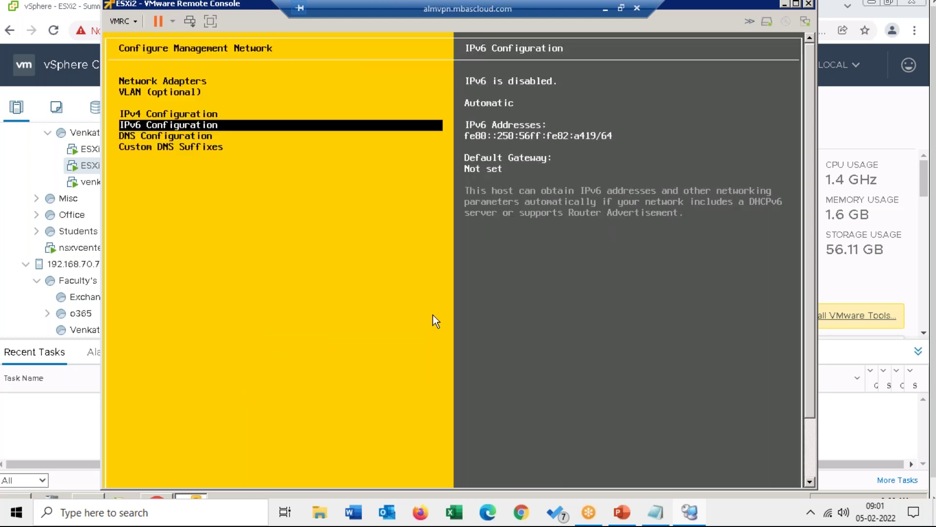
Apply the management network changes, restart the host, and return to the ESXi2 VM in vSphere Client.
{"action": "key", "text": "Down"}
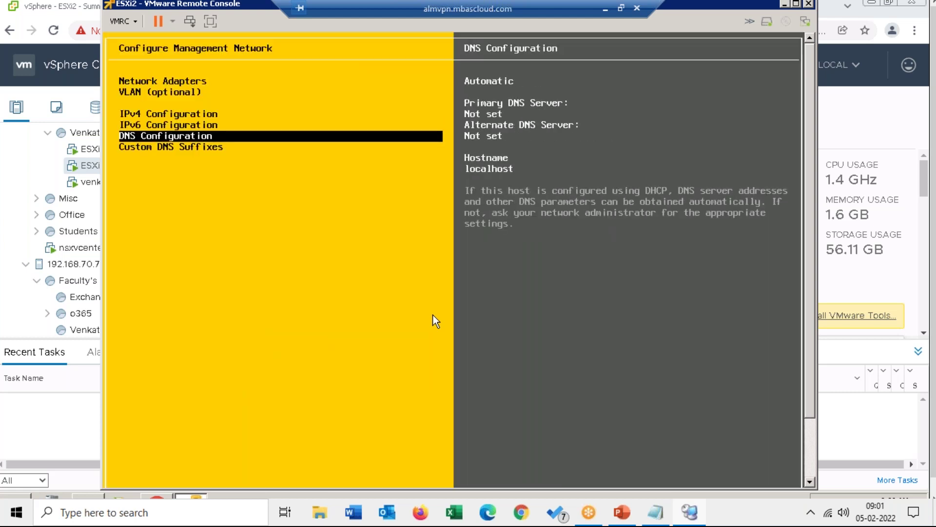
{"action": "key", "text": "Down"}
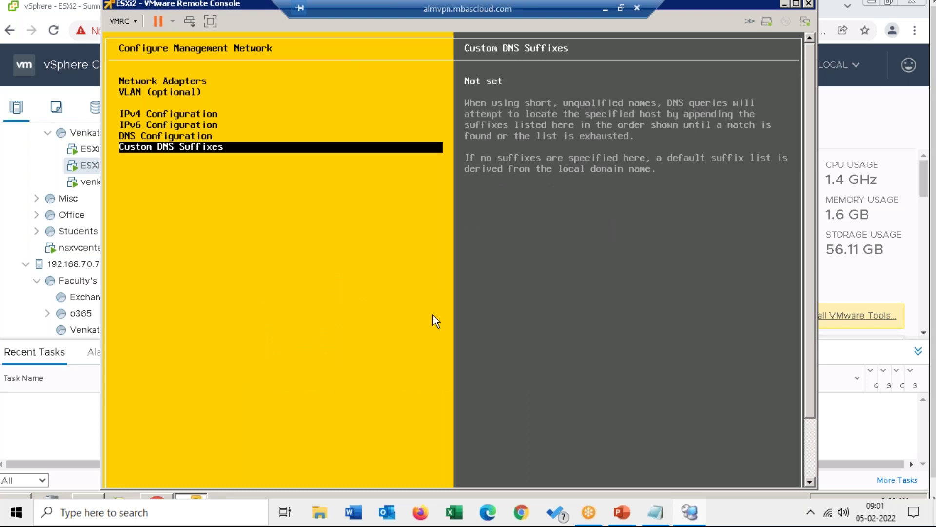
{"action": "key", "text": "Escape"}
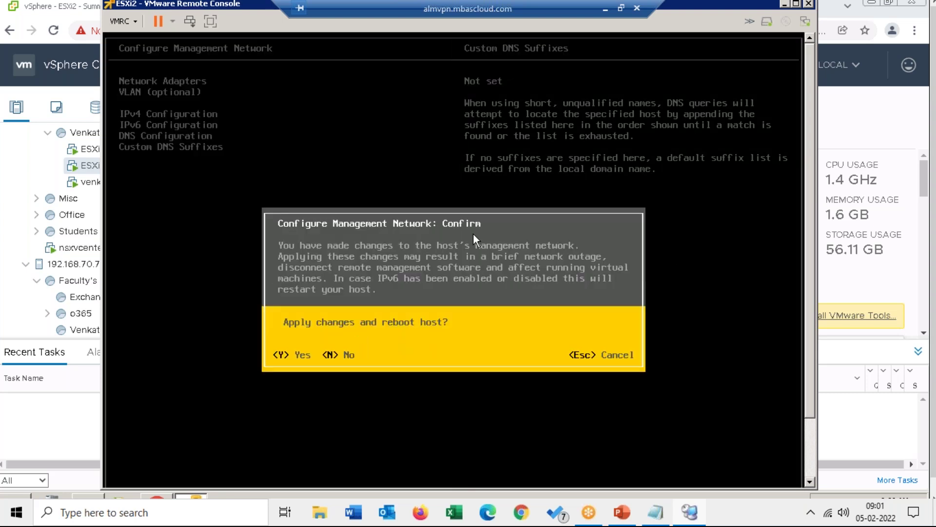
{"action": "key", "text": "Escape"}
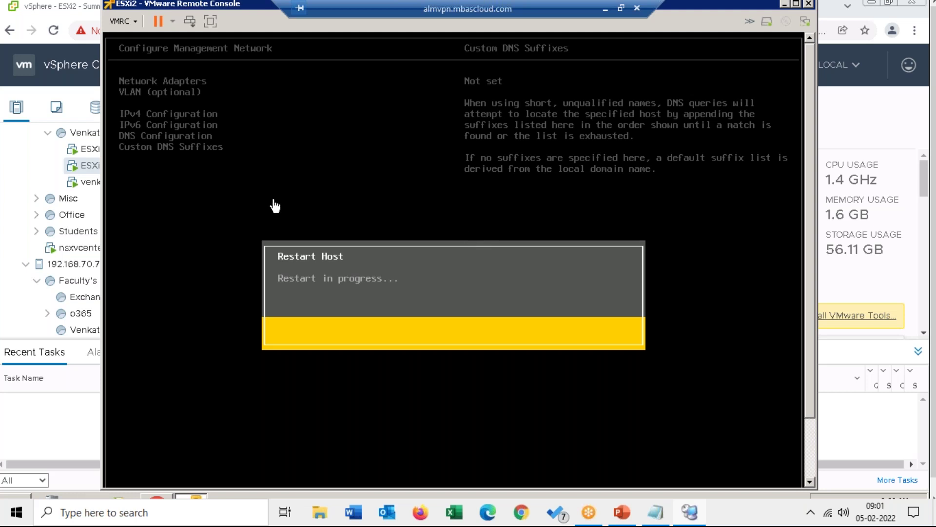
{"action": "left_click", "coordinate": [88, 166]}
{"action": "right_click", "coordinate": [89, 166]}
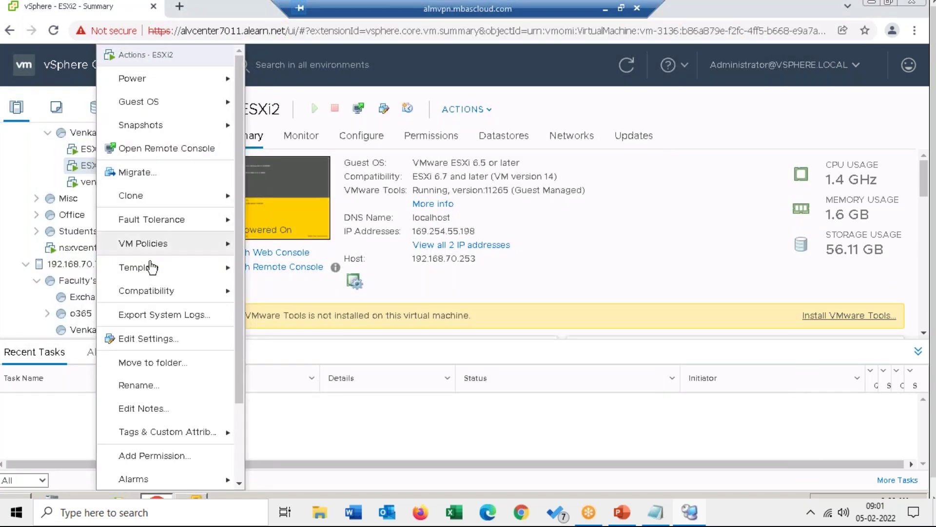
Reassign ESXi2's network adapter to Network71 and bring its remote console back to the front.
{"action": "left_click", "coordinate": [139, 339]}
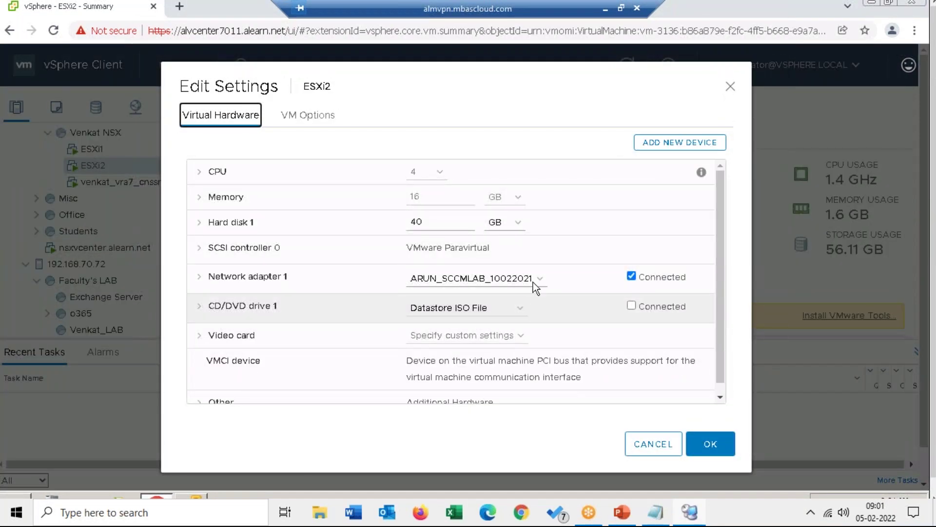
{"action": "left_click", "coordinate": [539, 279]}
{"action": "left_click", "coordinate": [494, 282]}
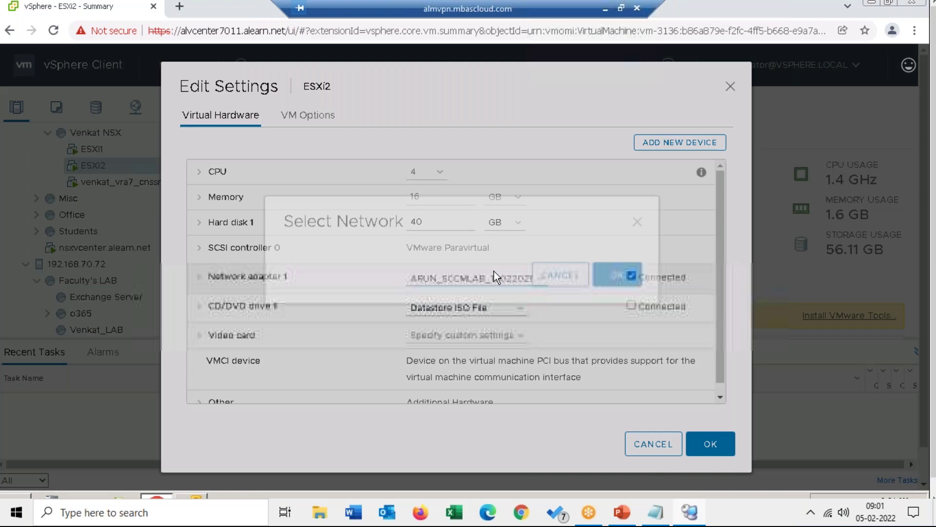
{"action": "left_click_drag", "start_coordinate": [634, 224], "coordinate": [628, 266]}
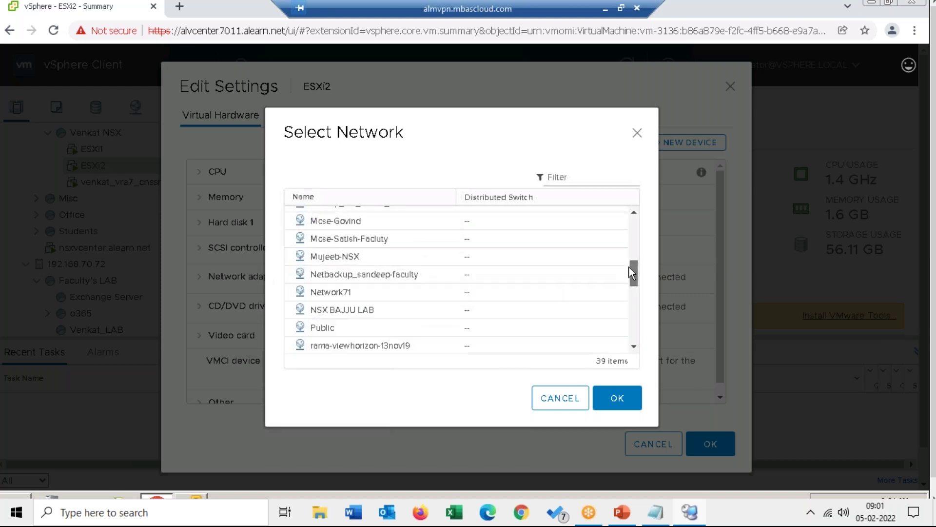
{"action": "left_click", "coordinate": [334, 294]}
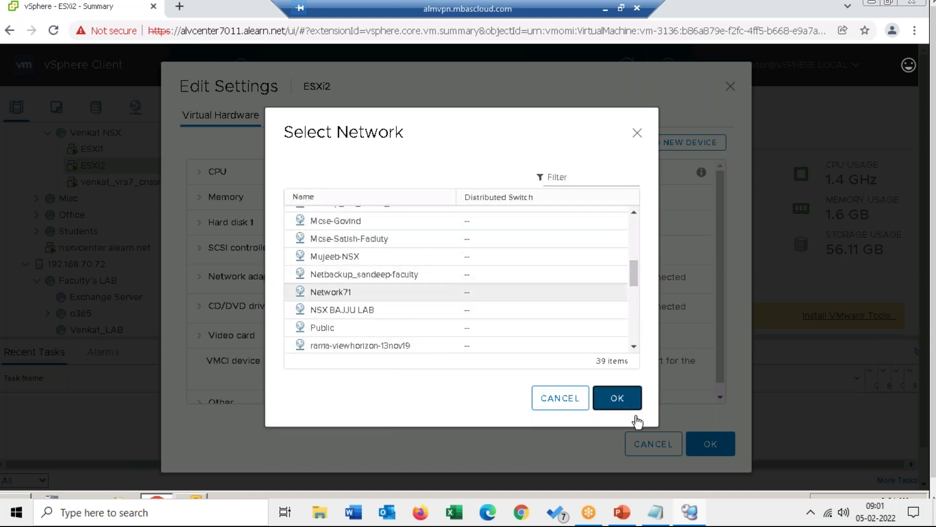
{"action": "left_click", "coordinate": [632, 409]}
{"action": "left_click", "coordinate": [711, 443]}
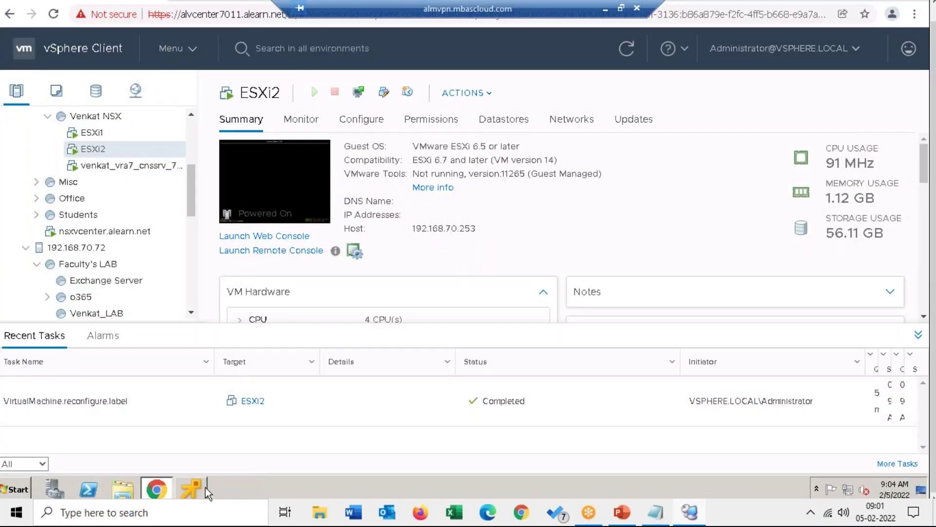
{"action": "left_click", "coordinate": [204, 488]}
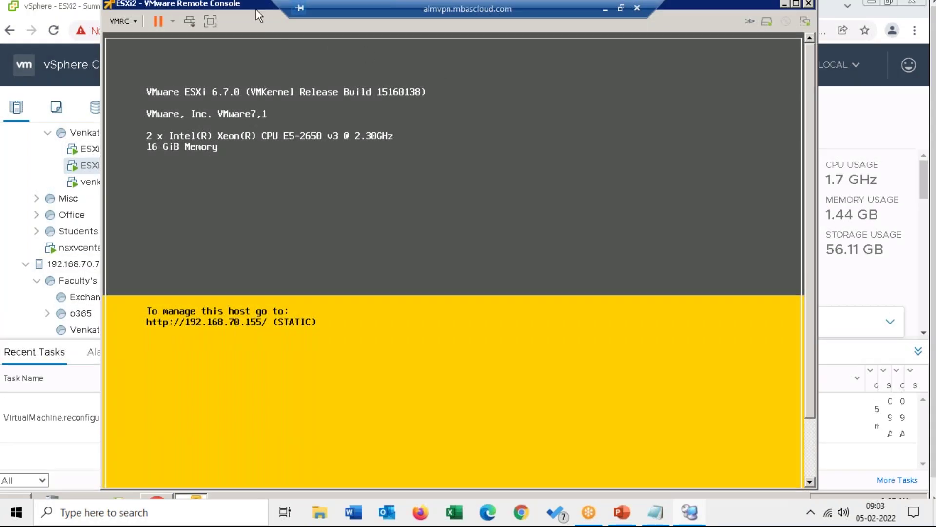
Move and close the ESXi2 remote console, then switch to PowerPoint's slide 7 'ESXI'.
{"action": "left_click_drag", "start_coordinate": [253, 8], "coordinate": [264, 22]}
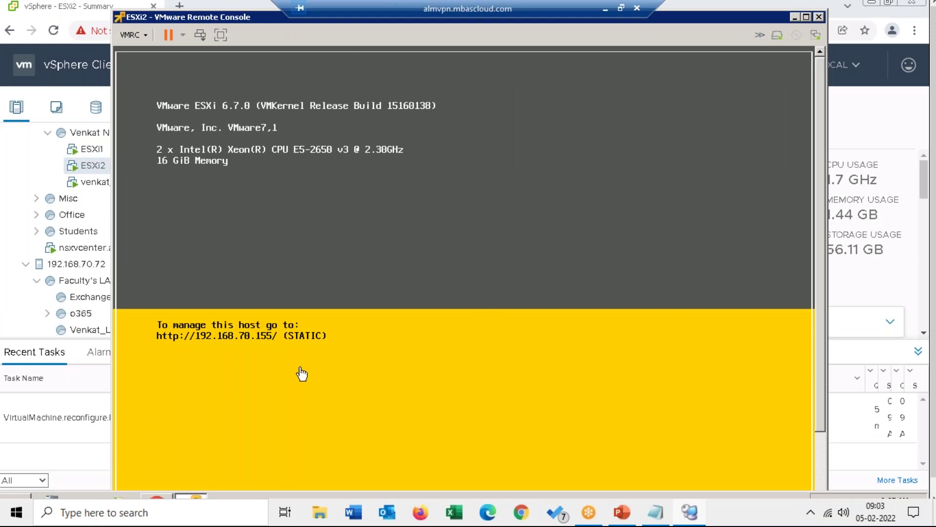
{"action": "left_click_drag", "start_coordinate": [261, 19], "coordinate": [224, 39]}
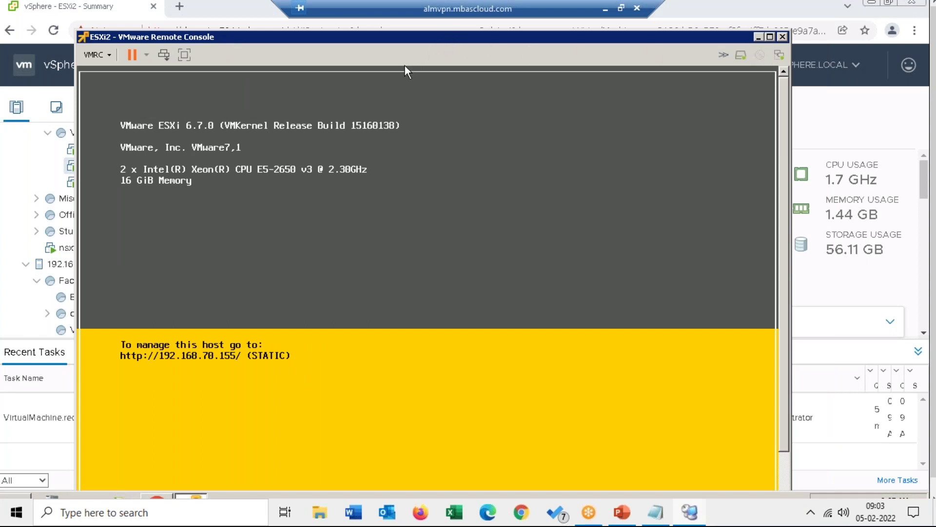
{"action": "left_click_drag", "start_coordinate": [755, 42], "coordinate": [712, 75]}
{"action": "left_click", "coordinate": [740, 69]}
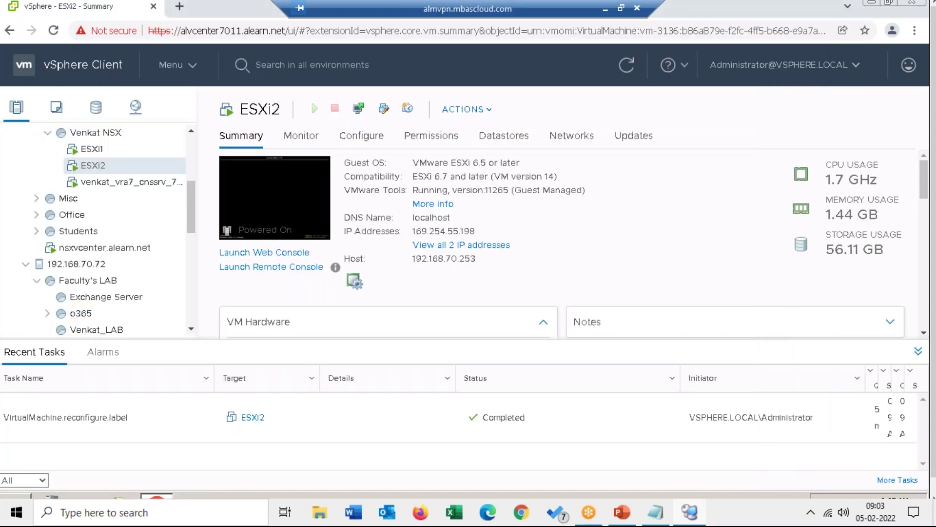
{"action": "left_click", "coordinate": [626, 512]}
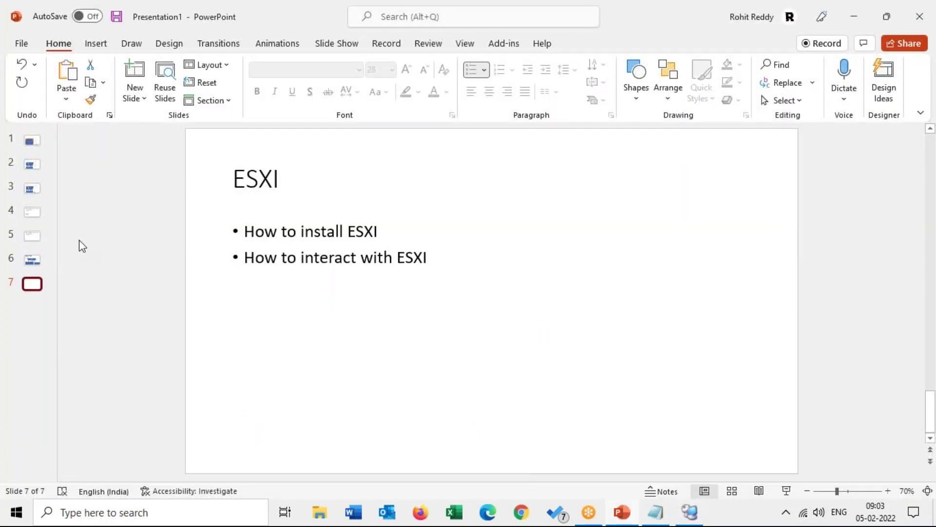
Draw a rectangle below the bullets reading 'Physical server', 'ESXI' and '192.168.70.155'.
{"action": "left_click", "coordinate": [634, 78]}
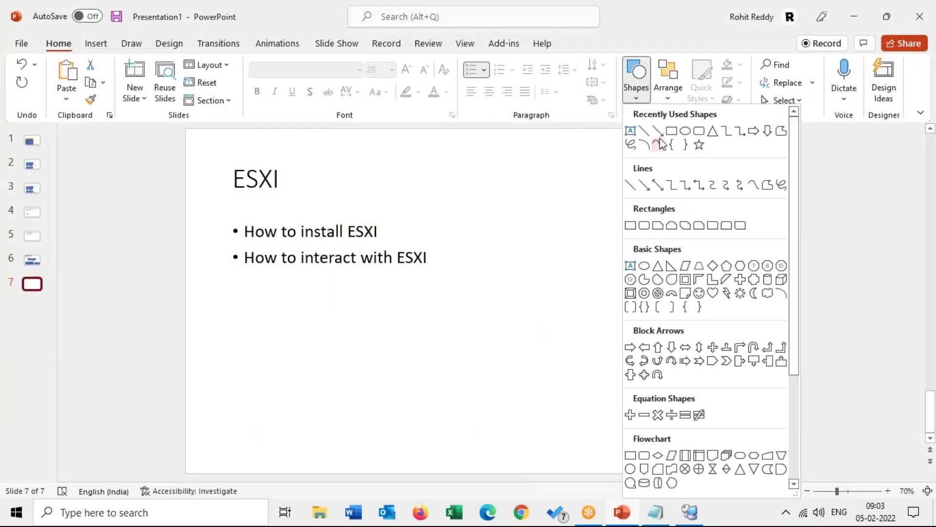
{"action": "left_click", "coordinate": [672, 133]}
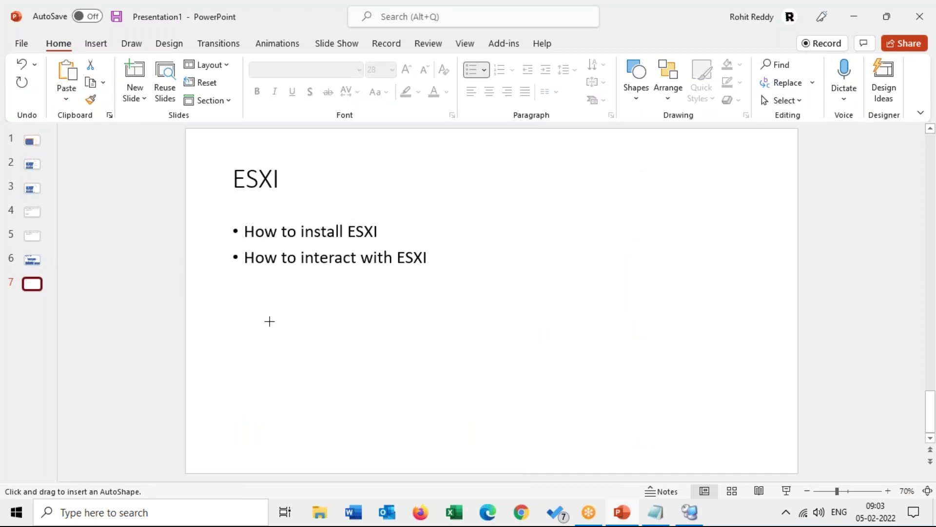
{"action": "left_click_drag", "start_coordinate": [247, 315], "coordinate": [528, 391]}
{"action": "left_click_drag", "start_coordinate": [396, 357], "coordinate": [386, 390]}
{"action": "type", "text": "Physical server"}
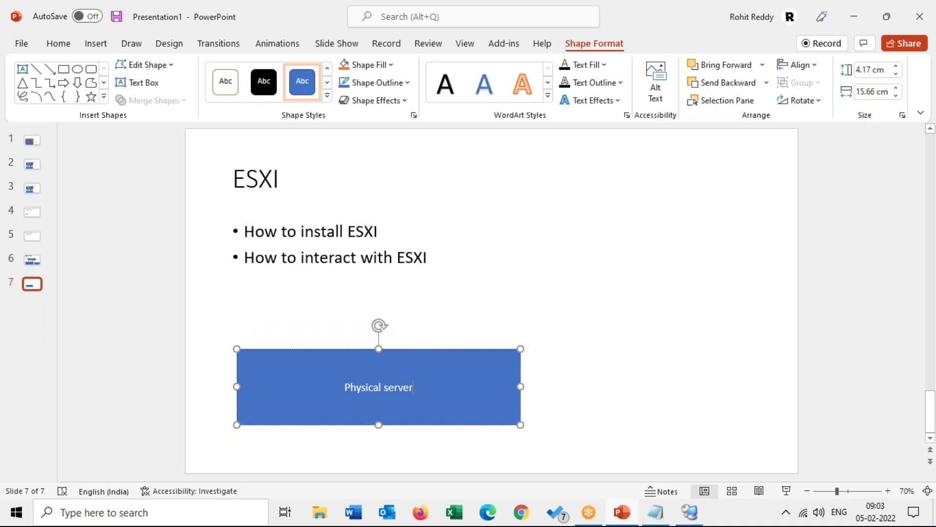
{"action": "key", "text": "Return"}
{"action": "type", "text": "E"}
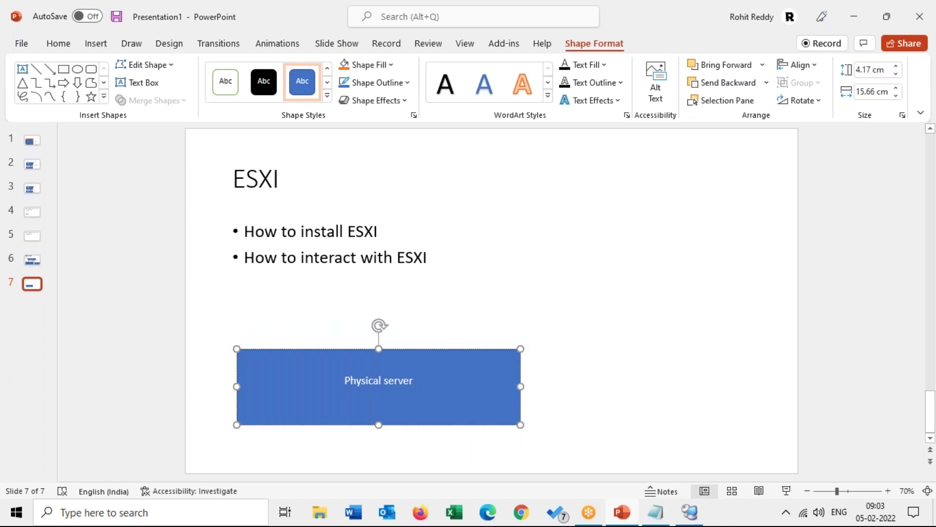
{"action": "type", "text": "SXI"}
{"action": "key", "text": "Return"}
{"action": "type", "text": "192.168.70.155"}
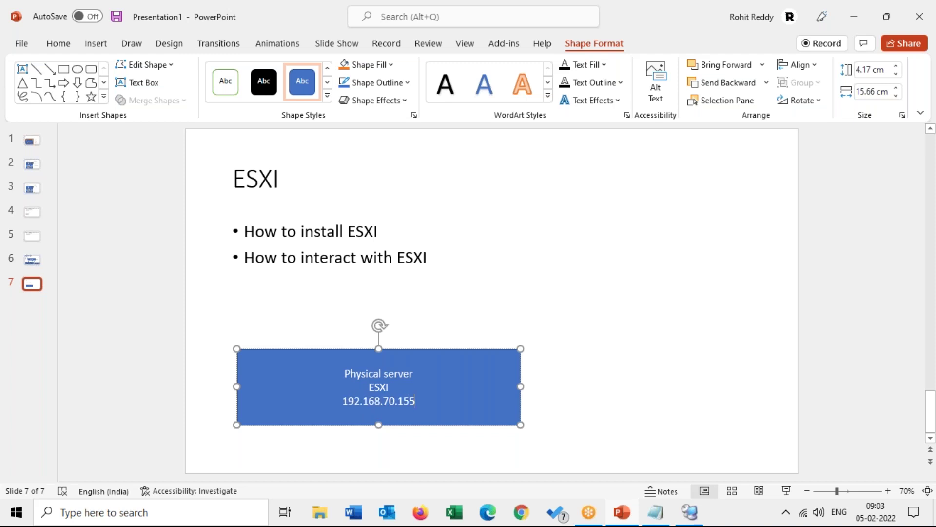
Shrink the bullet placeholder to fit its text and narrow the Physical server box.
{"action": "left_click", "coordinate": [495, 267]}
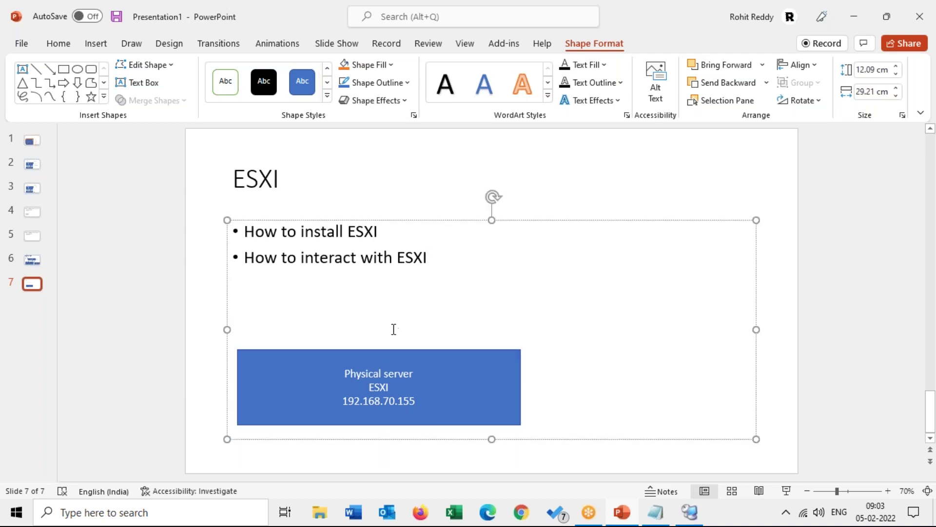
{"action": "left_click_drag", "start_coordinate": [757, 439], "coordinate": [699, 279]}
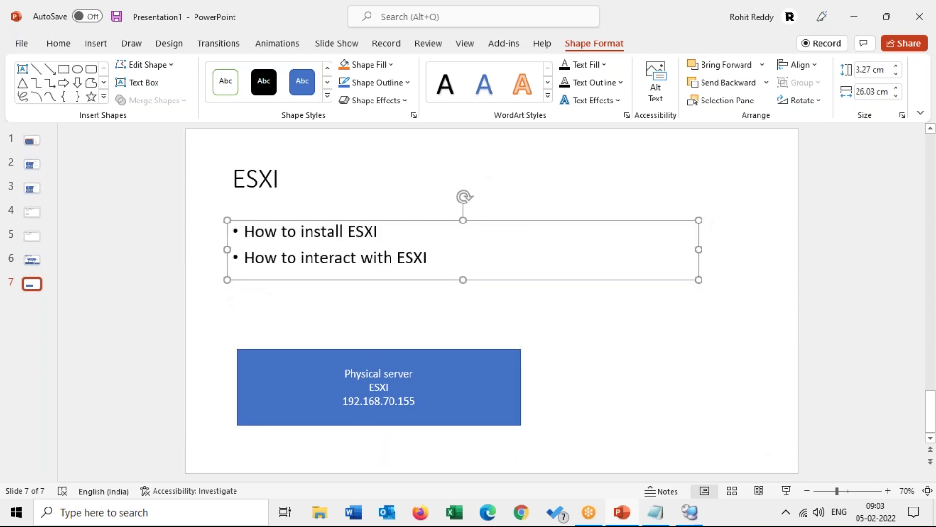
{"action": "left_click", "coordinate": [483, 402]}
{"action": "left_click", "coordinate": [479, 255]}
{"action": "left_click_drag", "start_coordinate": [698, 246], "coordinate": [473, 248]}
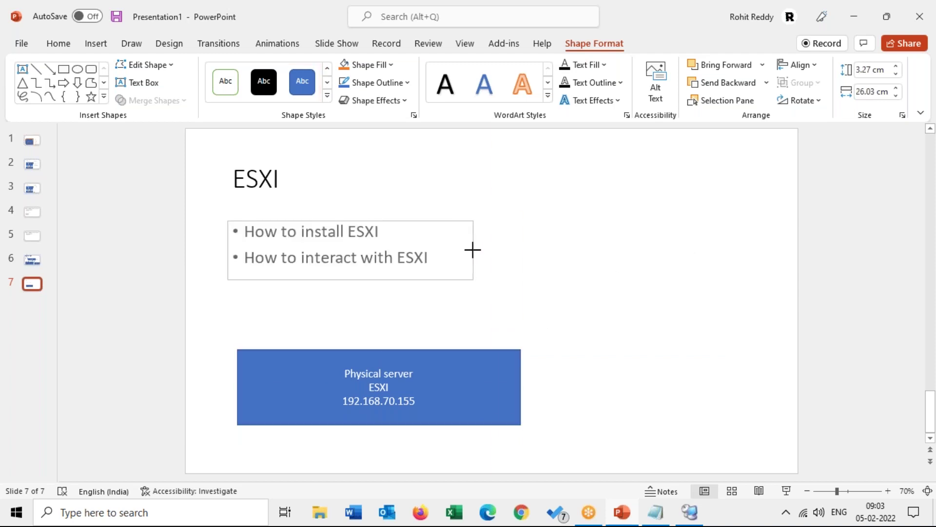
{"action": "left_click", "coordinate": [437, 335]}
{"action": "left_click", "coordinate": [439, 366]}
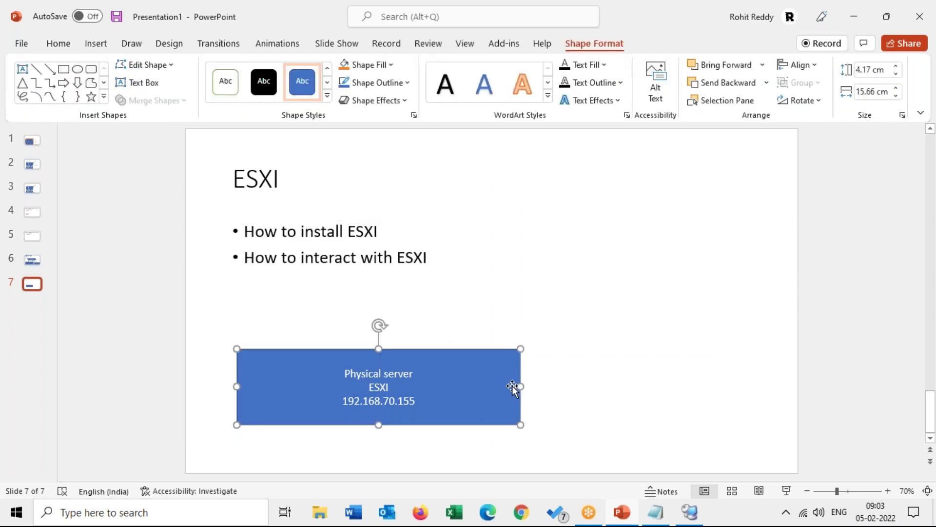
{"action": "left_click_drag", "start_coordinate": [520, 386], "coordinate": [420, 392]}
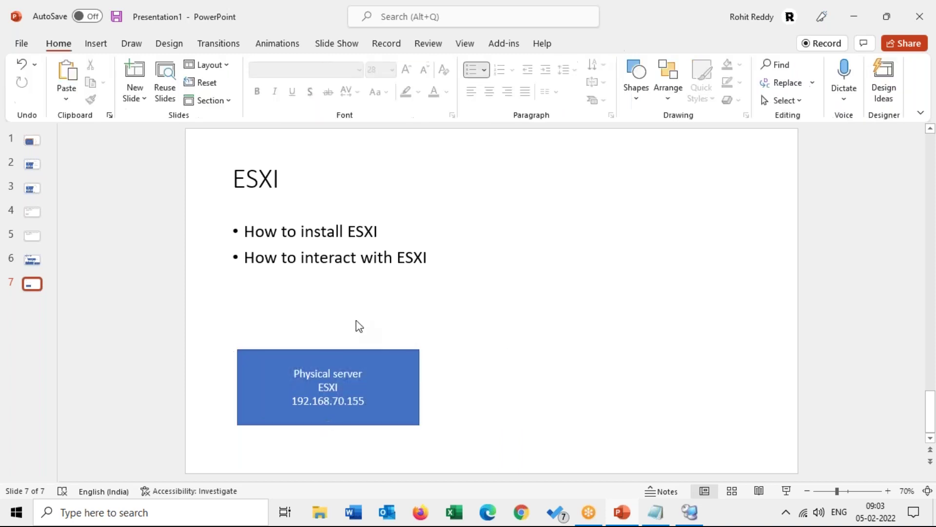
{"action": "left_click", "coordinate": [638, 96]}
Draw a rounded rectangle labelled 'My PC' at the slide's top right.
{"action": "left_click", "coordinate": [702, 133]}
{"action": "mouse_move", "coordinate": [664, 168]}
{"action": "left_mouse_down"}
{"action": "mouse_move", "coordinate": [757, 203]}
{"action": "mouse_move", "coordinate": [766, 233]}
{"action": "left_mouse_up"}
{"action": "type", "text": "My PC"}
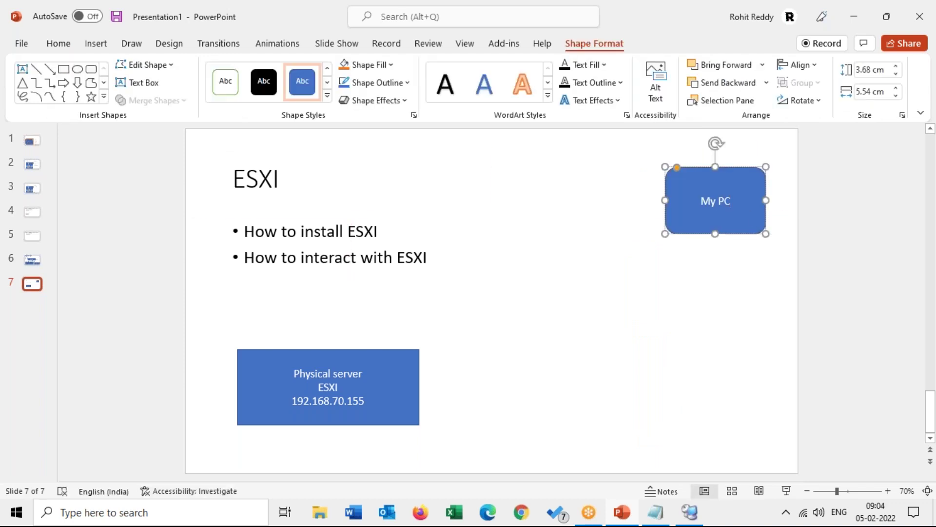
{"action": "left_click", "coordinate": [520, 223]}
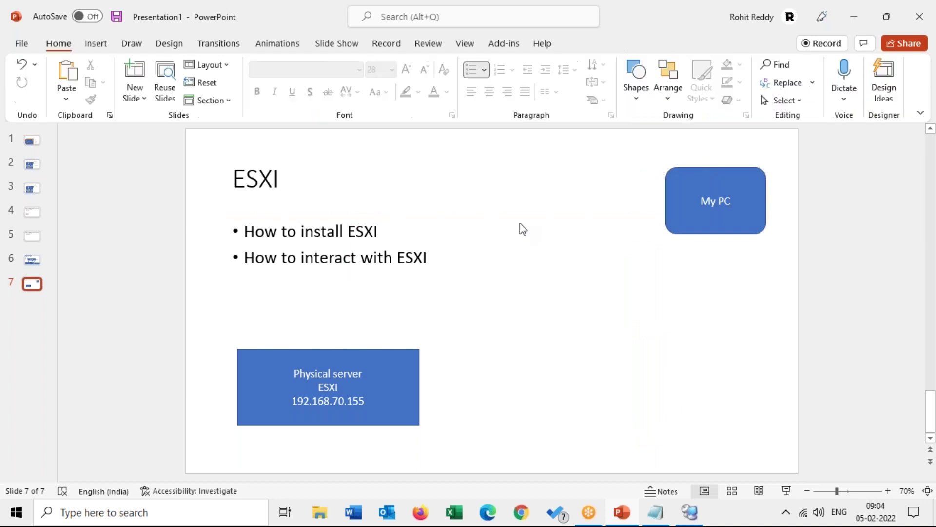
Draw a line connecting the My PC box to the Physical server box.
{"action": "left_click", "coordinate": [636, 78]}
{"action": "left_click", "coordinate": [658, 132]}
{"action": "left_click_drag", "start_coordinate": [656, 221], "coordinate": [423, 362]}
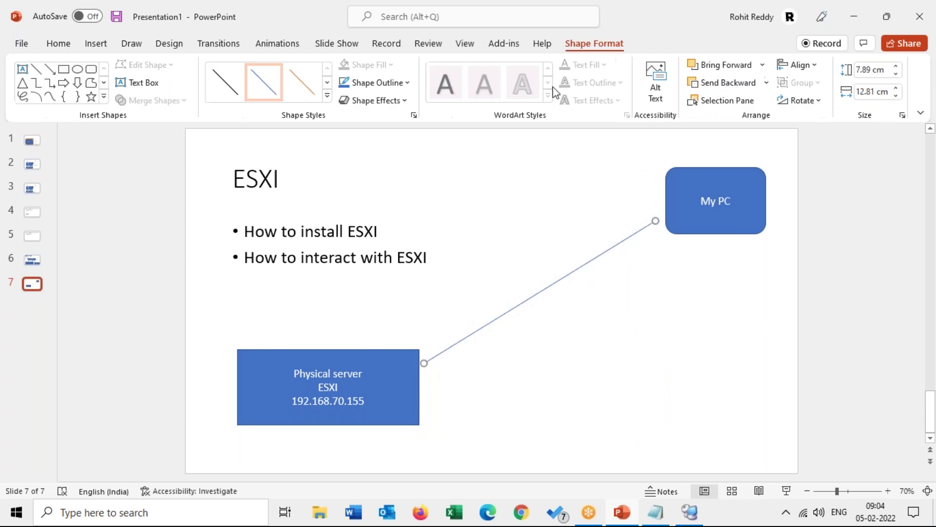
{"action": "left_click", "coordinate": [463, 195]}
{"action": "left_click", "coordinate": [637, 86]}
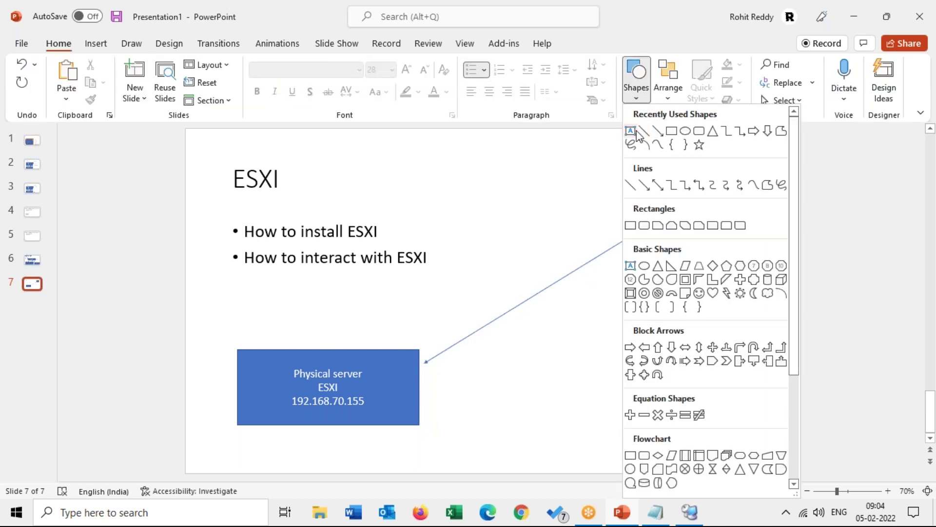
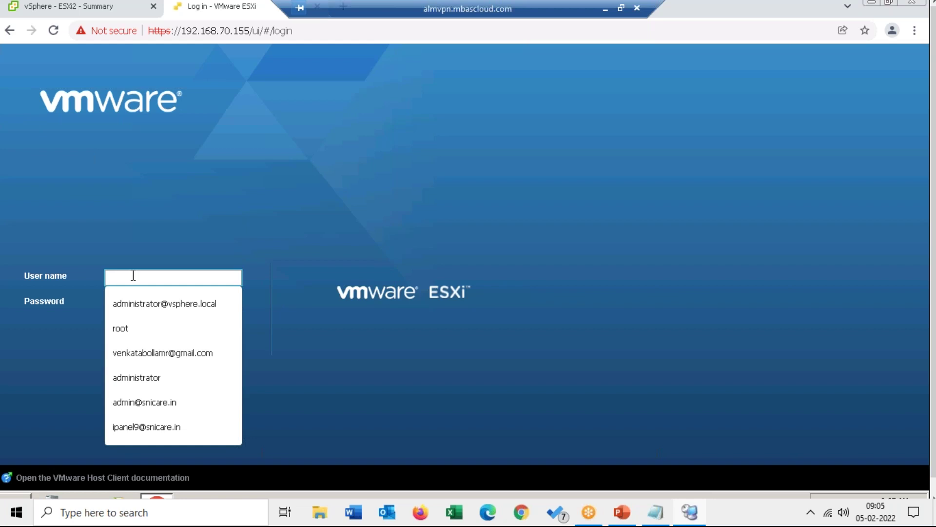
Sign in to 192.168.70.155 as root, retyping the rejected password, to reach localhost.localdomain.
{"action": "key", "text": "Tab"}
{"action": "type", "text": "***************"}
{"action": "key", "text": "Return"}
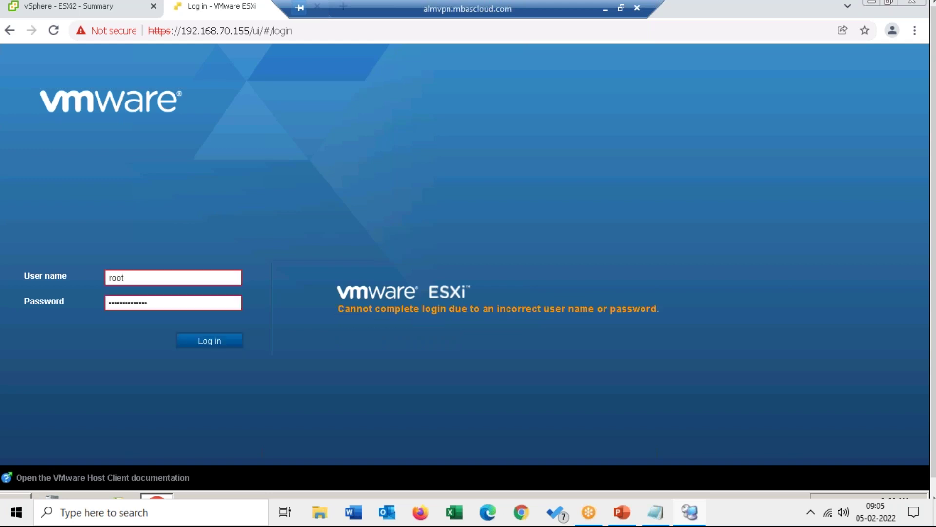
{"action": "left_click", "coordinate": [160, 310]}
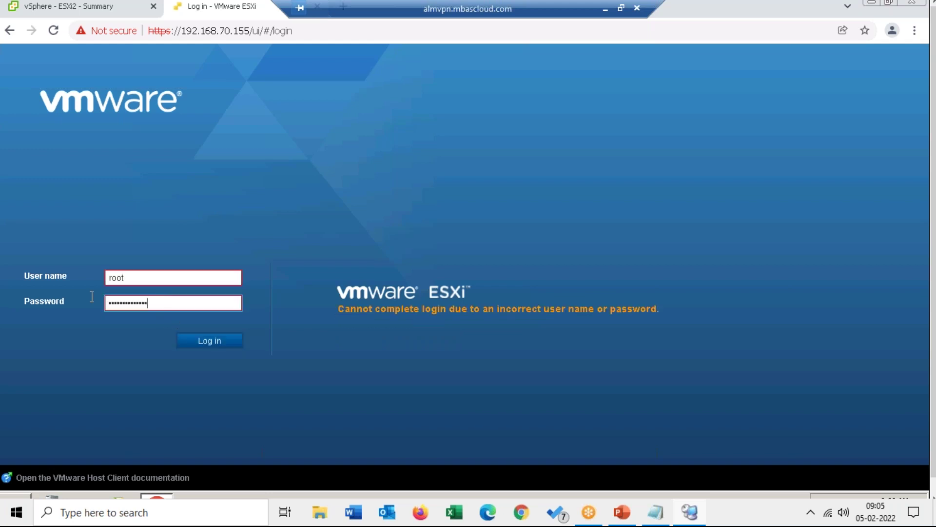
{"action": "key", "text": "ctrl+a"}
{"action": "type", "text": "•••••••••••"}
{"action": "key", "text": "Return"}
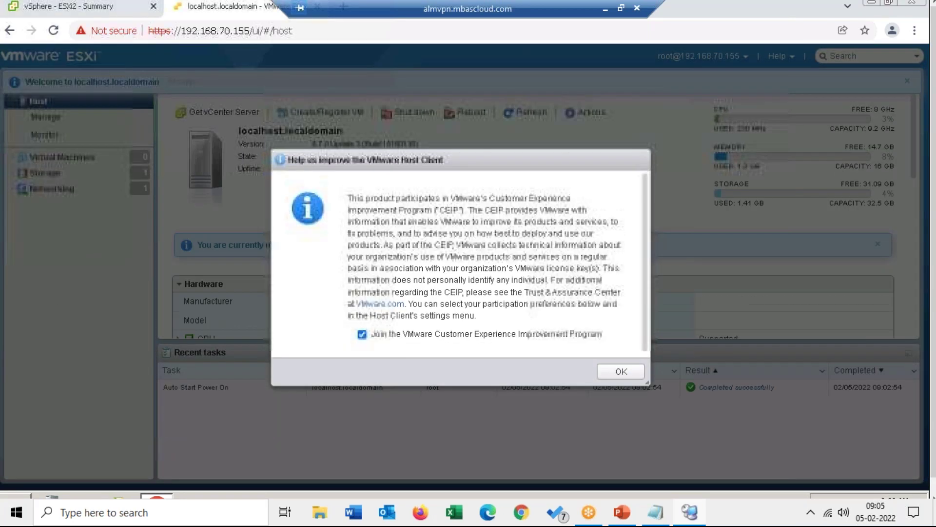
Accept the 'Help us improve the VMware Host Client' notice, keeping CEIP participation on.
{"action": "left_click", "coordinate": [616, 372]}
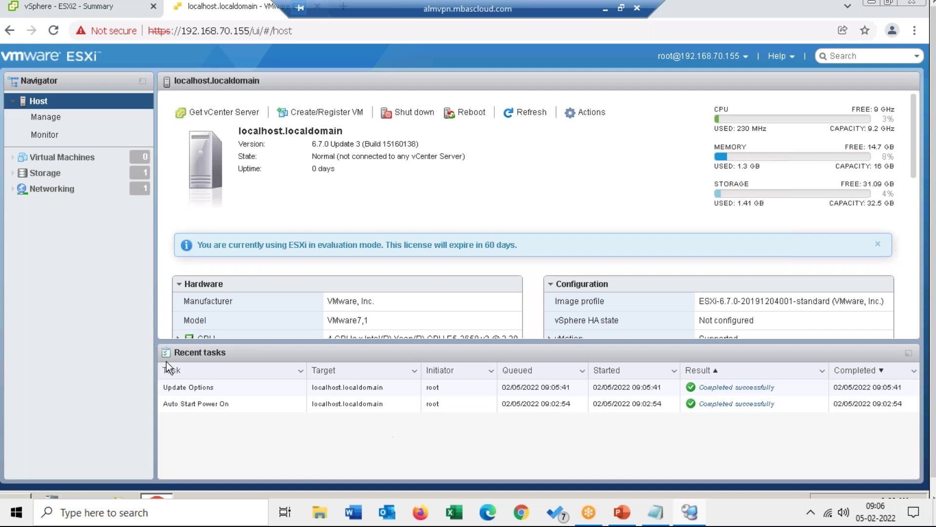
Tour the host's Manage, Networking, Virtual Machines and Storage pages, then bring up PowerPoint slide 7.
{"action": "left_click", "coordinate": [69, 120]}
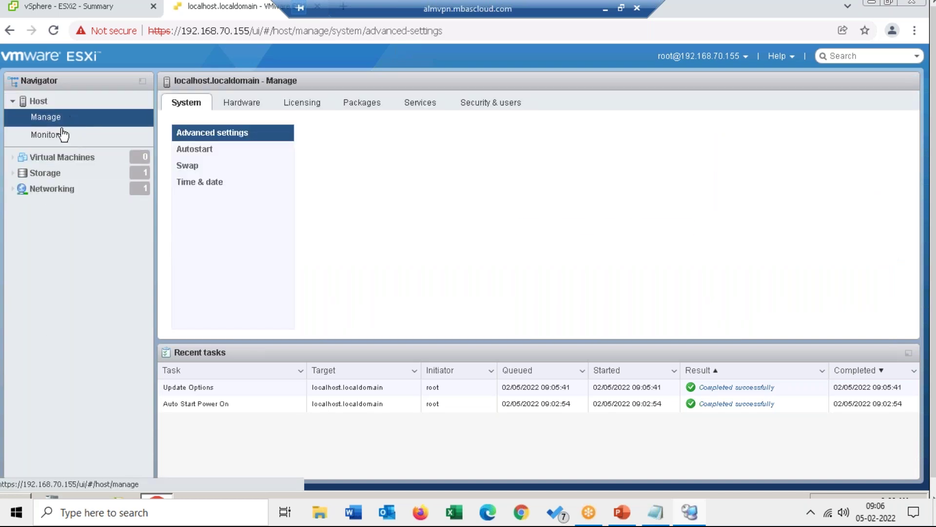
{"action": "left_click", "coordinate": [48, 102]}
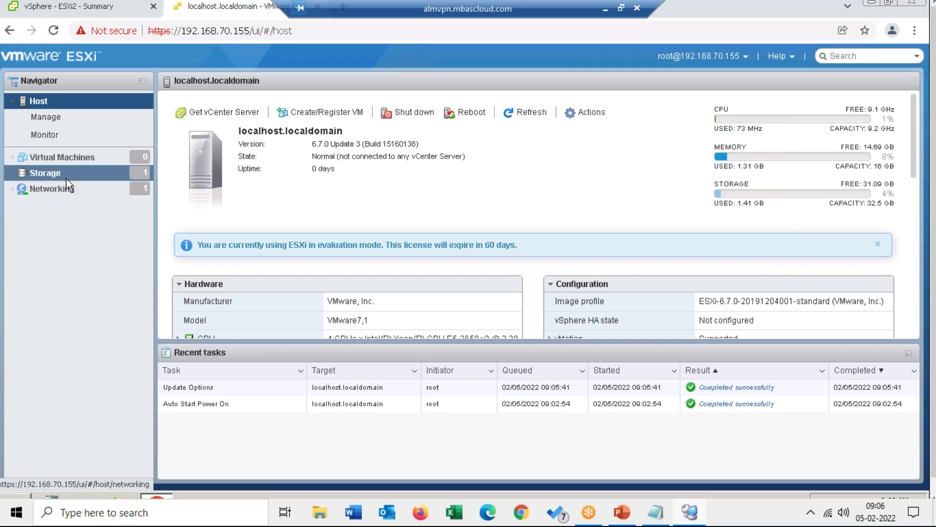
{"action": "left_click", "coordinate": [46, 190]}
{"action": "left_click", "coordinate": [63, 157]}
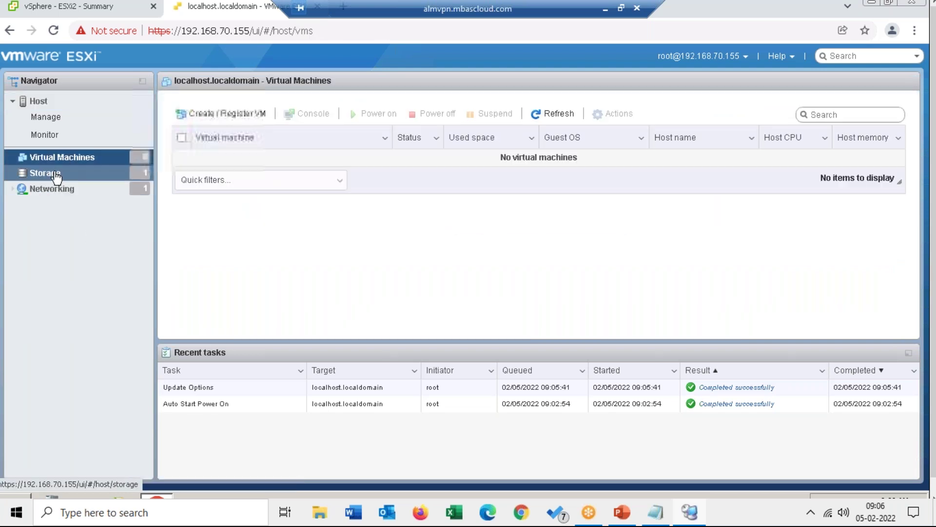
{"action": "left_click", "coordinate": [44, 173]}
{"action": "left_click", "coordinate": [65, 160]}
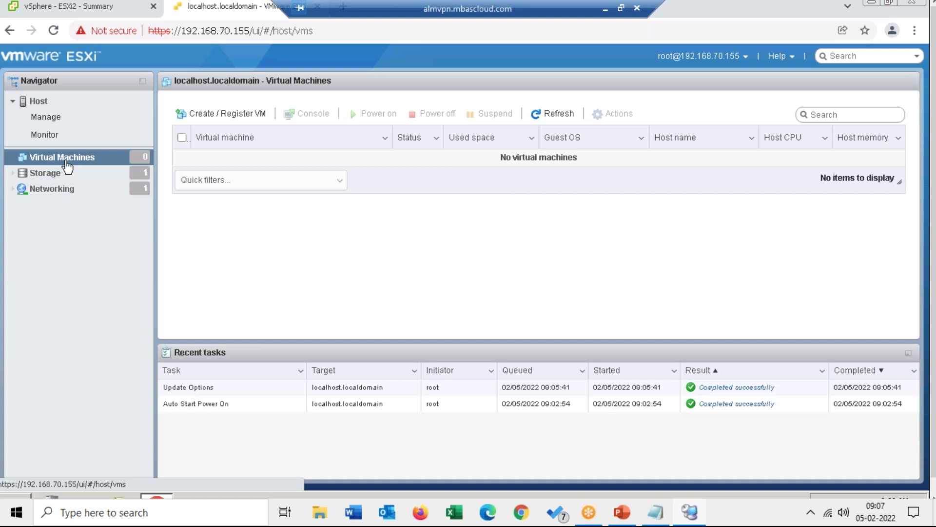
{"action": "left_click", "coordinate": [55, 117]}
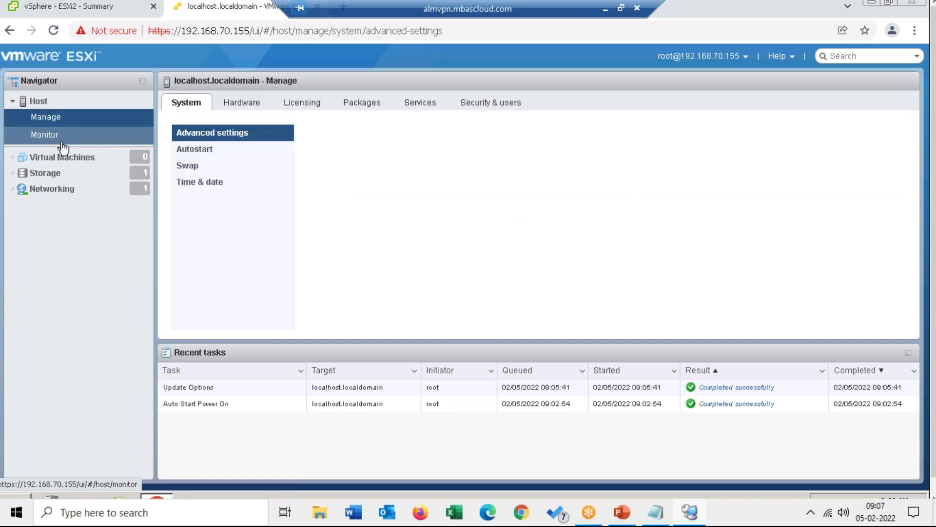
{"action": "left_click", "coordinate": [61, 103]}
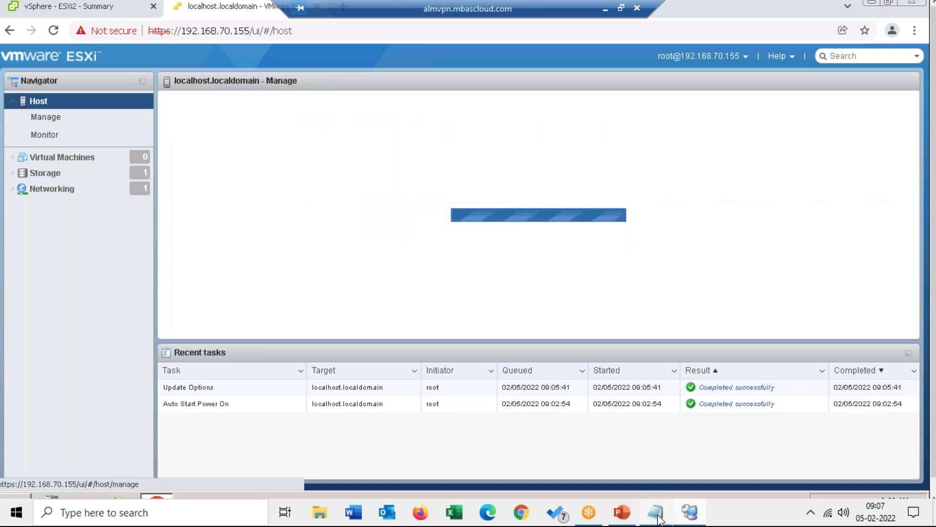
{"action": "left_click", "coordinate": [626, 512]}
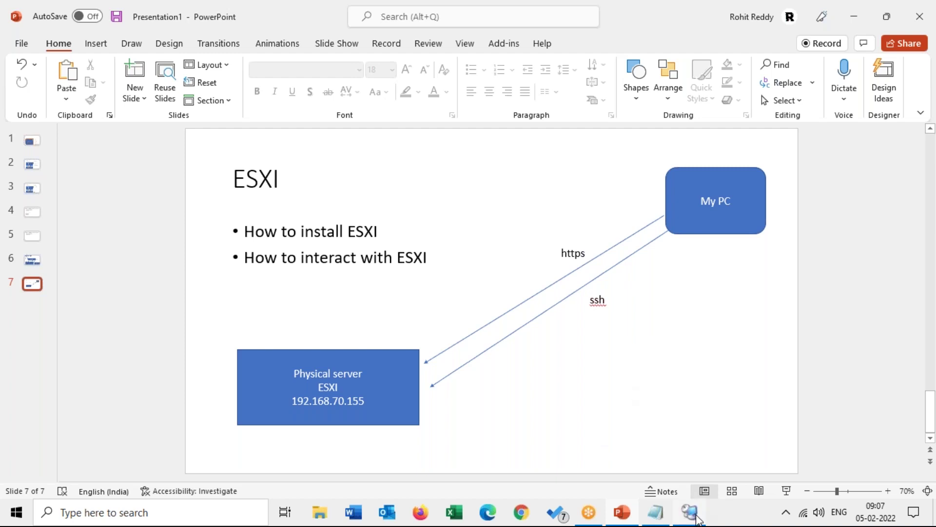
Switch from the ESXi diagram slide back to the ESXi Host Client browser window with Alt+Tab.
{"action": "key", "text": "alt+Tab"}
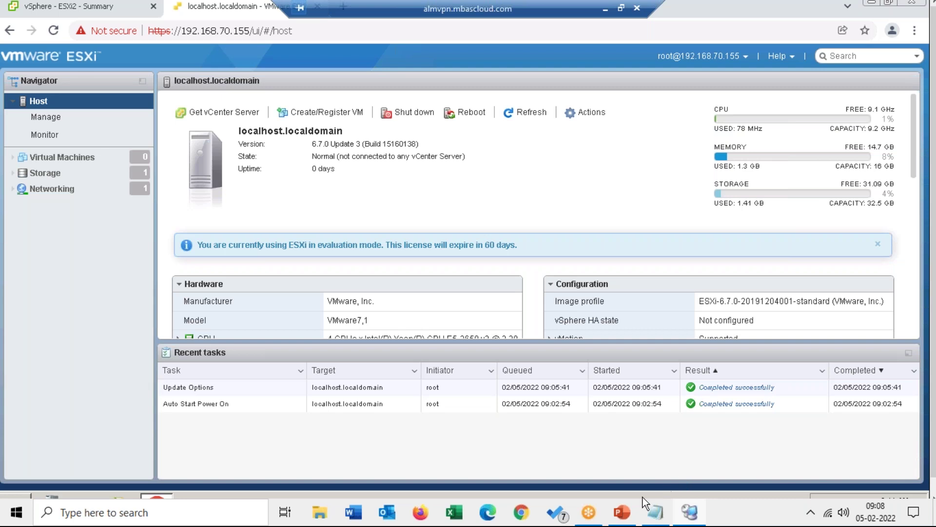
{"action": "left_click", "coordinate": [622, 512]}
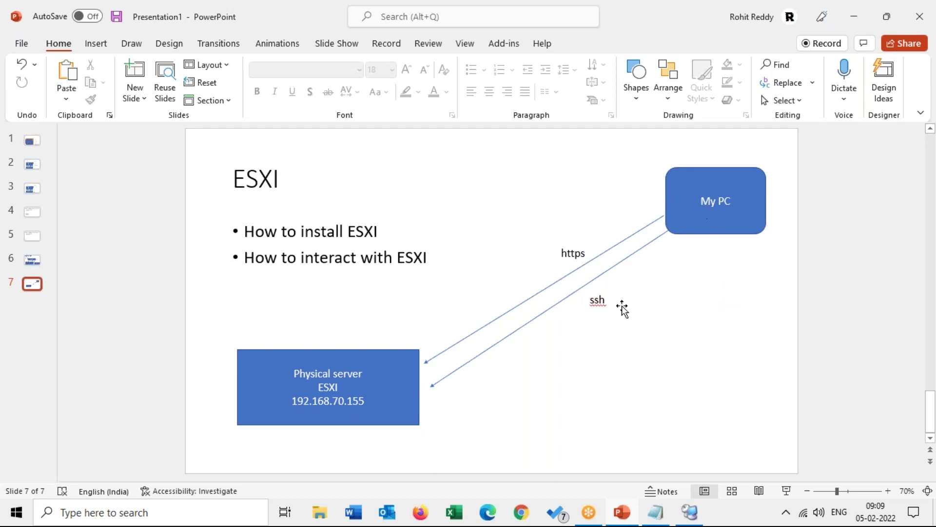
{"action": "left_click", "coordinate": [689, 512]}
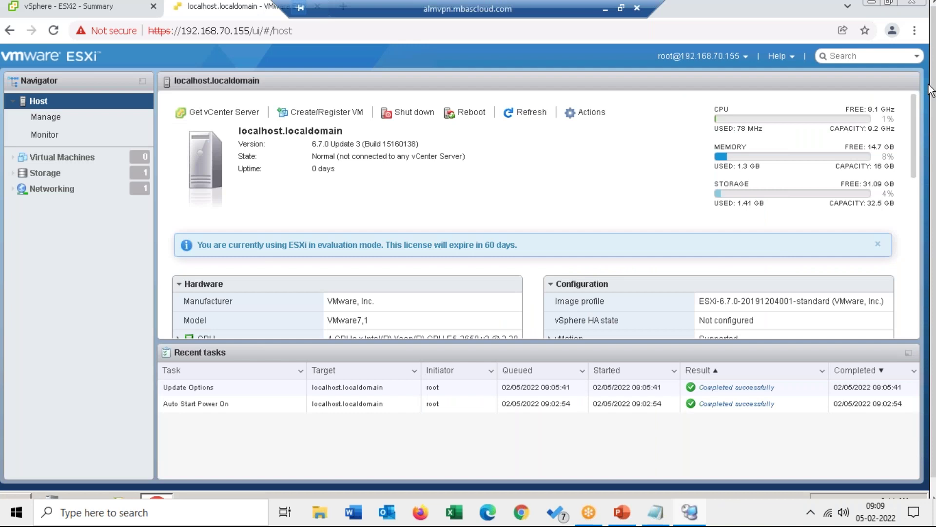
{"action": "scroll", "coordinate": [932, 87], "scroll_direction": "down", "scroll_amount": 1}
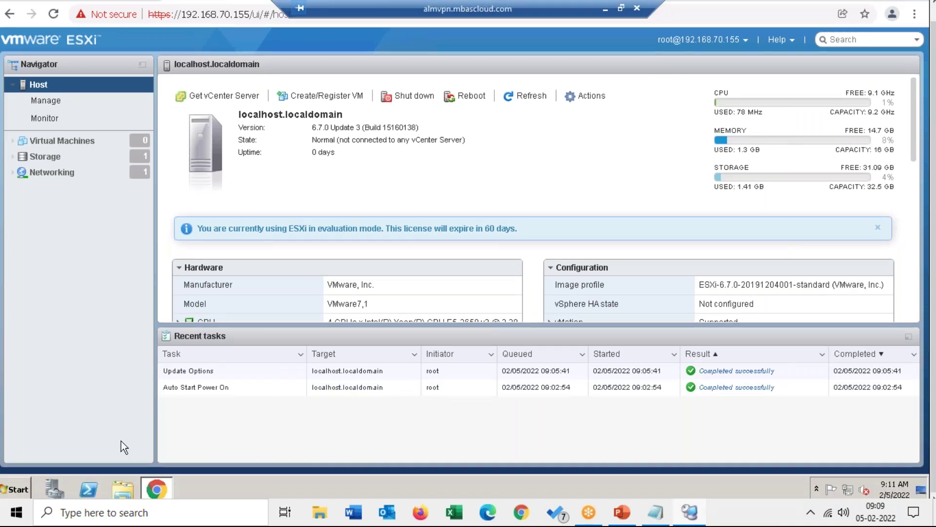
Browse the remote machine's Downloads, Local Disk (C:) and New Volume (G:) folders.
{"action": "left_click", "coordinate": [129, 481]}
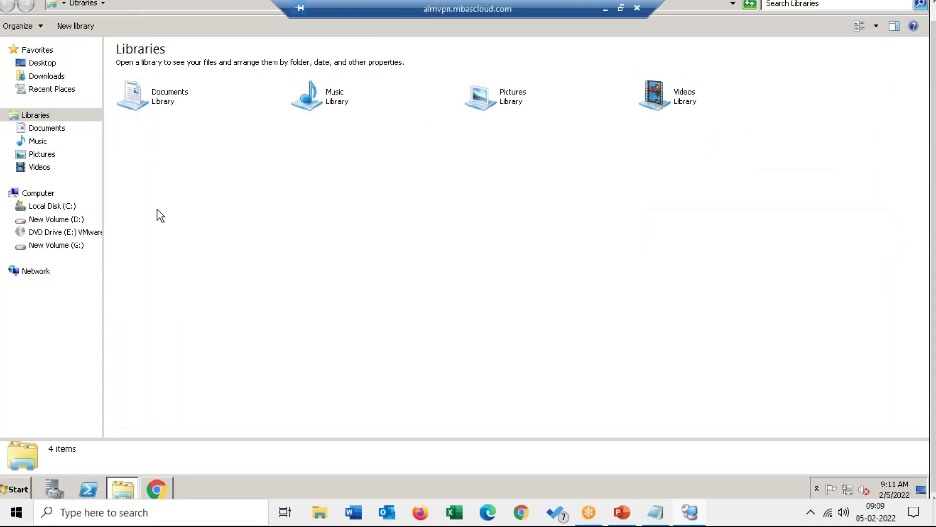
{"action": "left_click", "coordinate": [38, 193]}
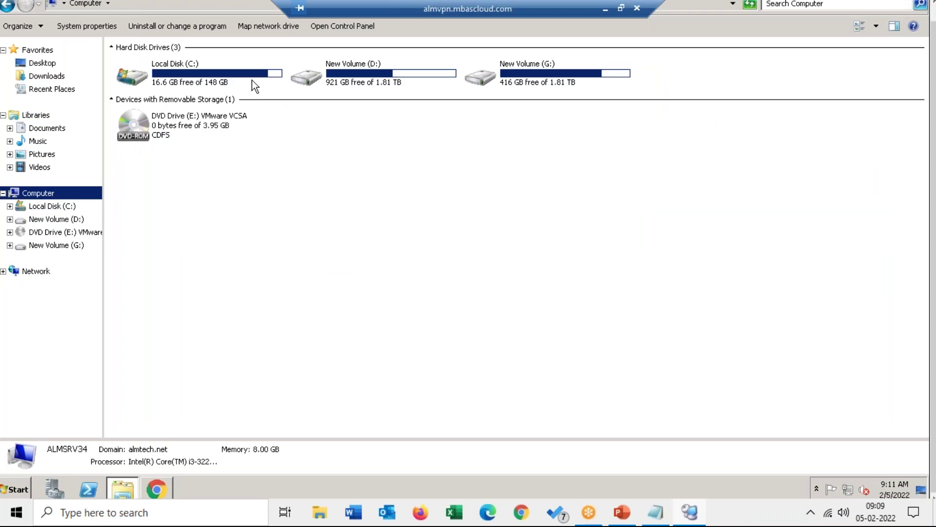
{"action": "left_click", "coordinate": [47, 77]}
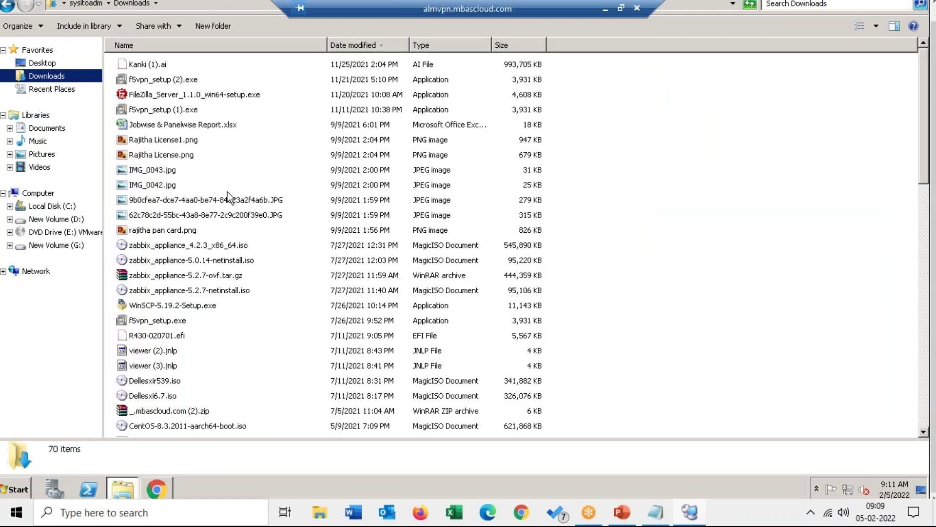
{"action": "left_click", "coordinate": [708, 309]}
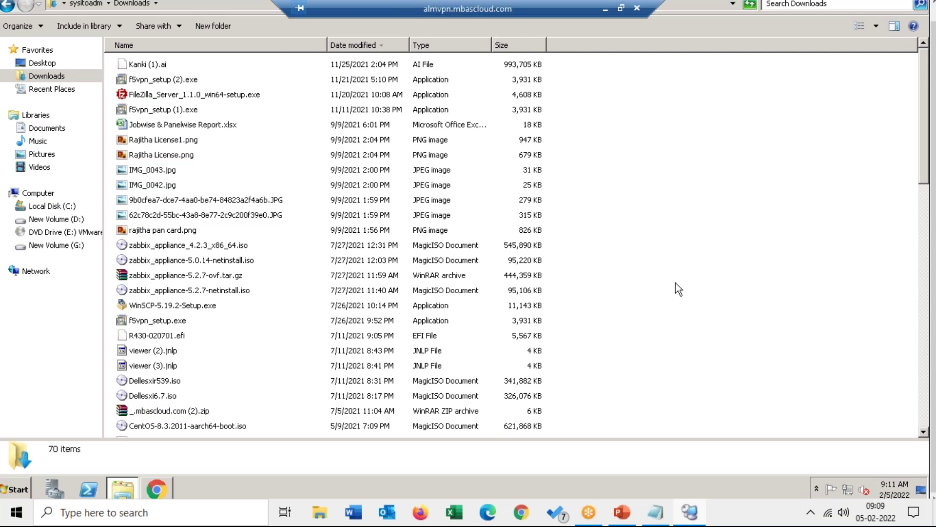
{"action": "left_click", "coordinate": [53, 207]}
{"action": "key", "text": "p"}
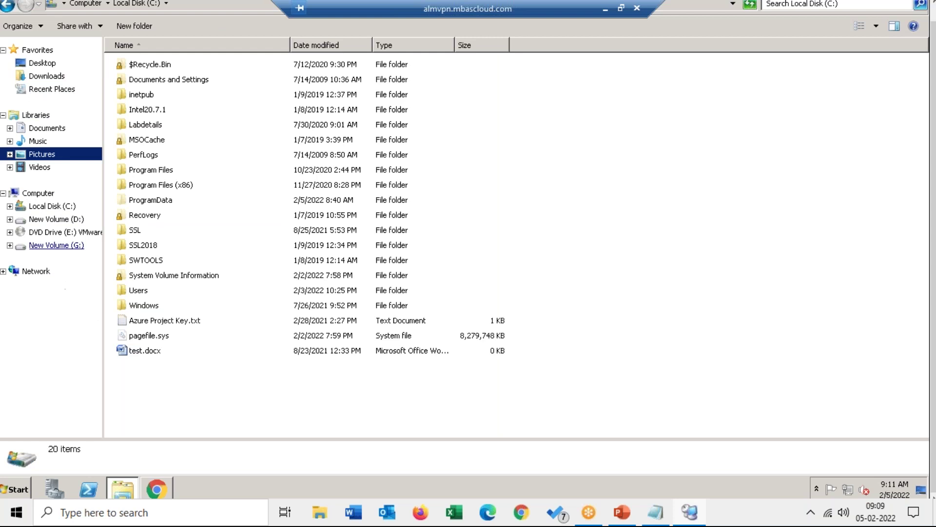
{"action": "left_click", "coordinate": [56, 245]}
{"action": "scroll", "coordinate": [611, 317], "scroll_direction": "down", "scroll_amount": 1}
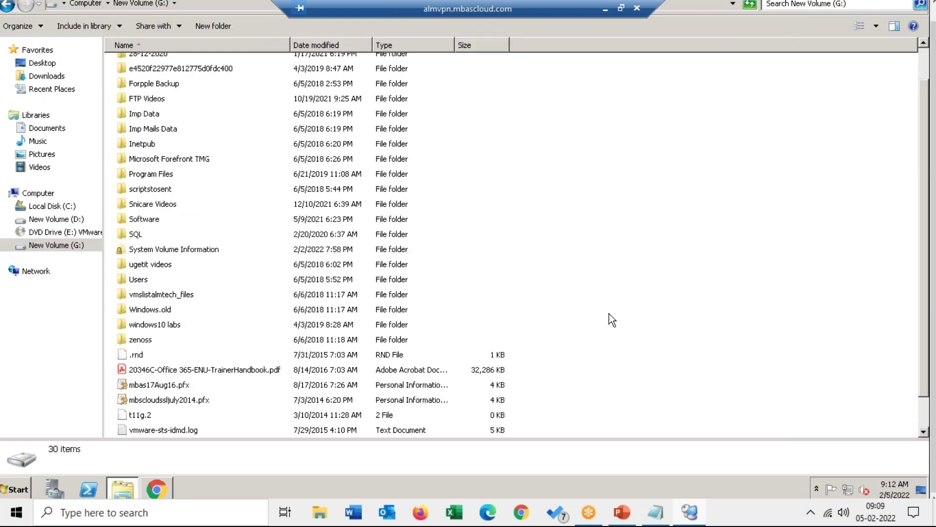
{"action": "scroll", "coordinate": [613, 319], "scroll_direction": "down", "scroll_amount": 1}
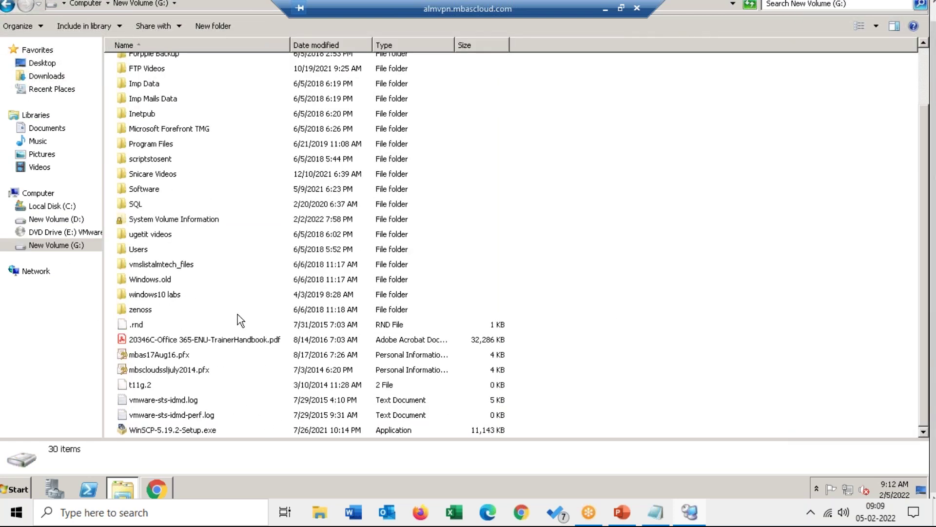
Search the Start menu for putty.
{"action": "left_click", "coordinate": [8, 487]}
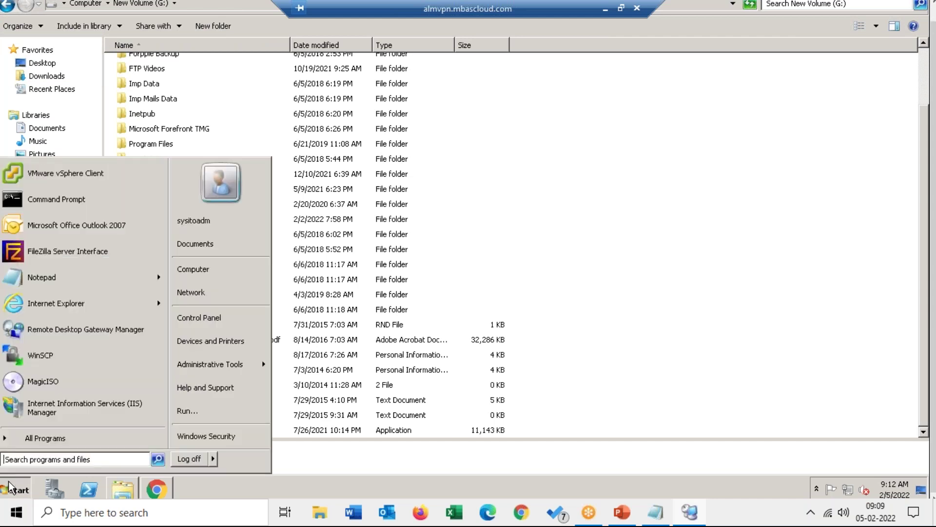
{"action": "type", "text": "pu"}
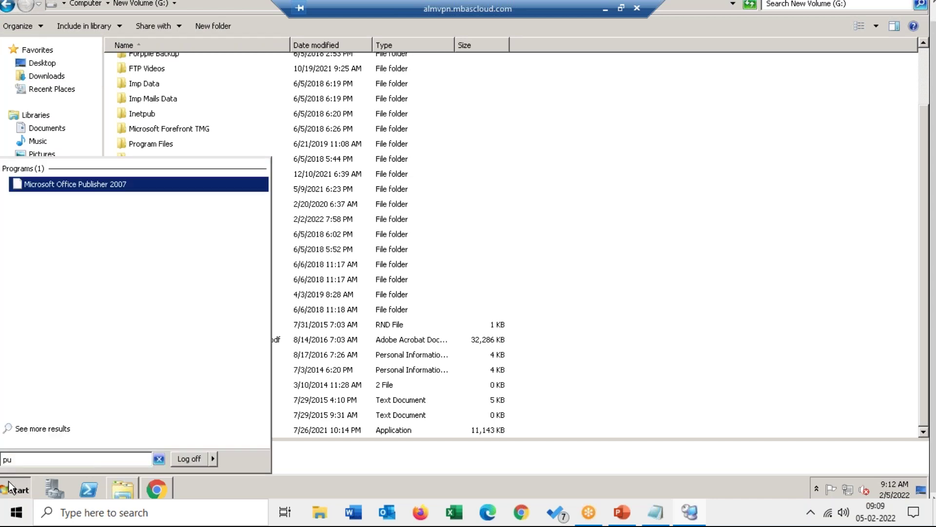
{"action": "type", "text": "tty"}
{"action": "key", "text": "Return"}
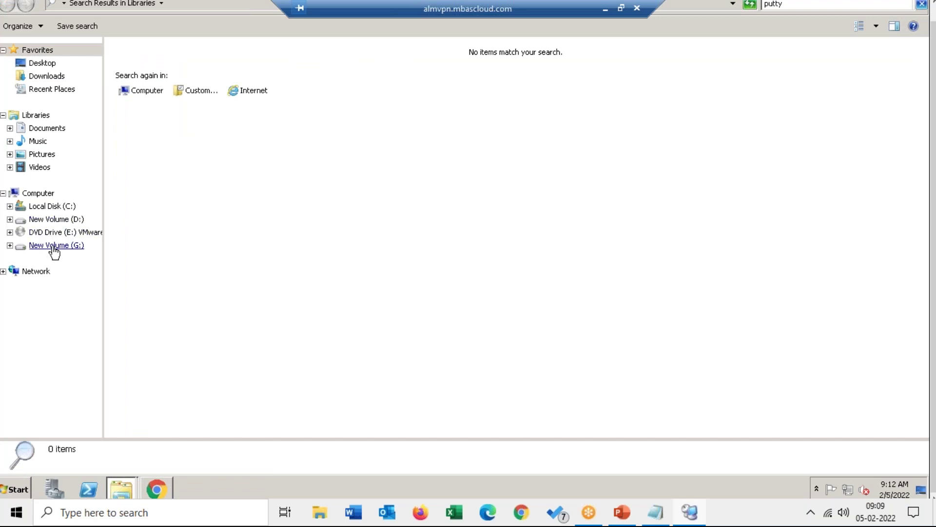
Look through New Volume (D:), then the Software folder on New Volume (G:).
{"action": "left_click", "coordinate": [89, 220]}
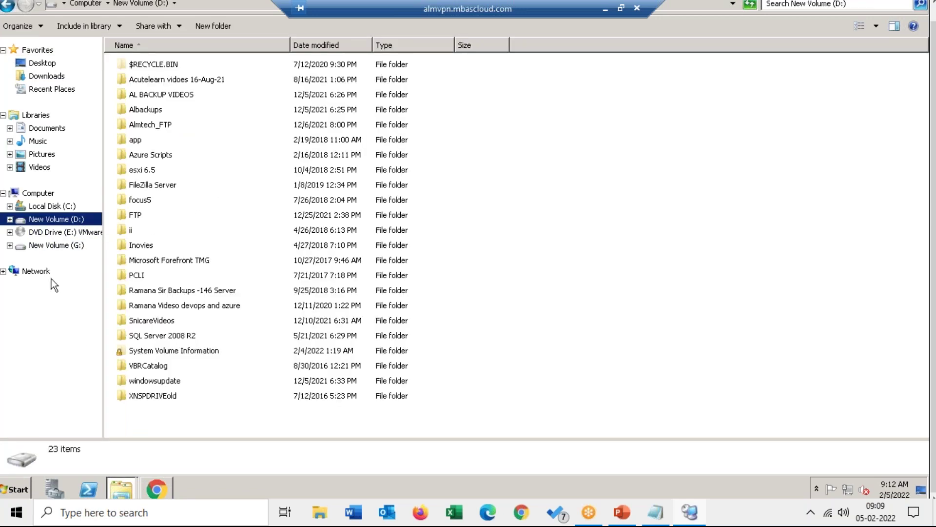
{"action": "left_click", "coordinate": [54, 246]}
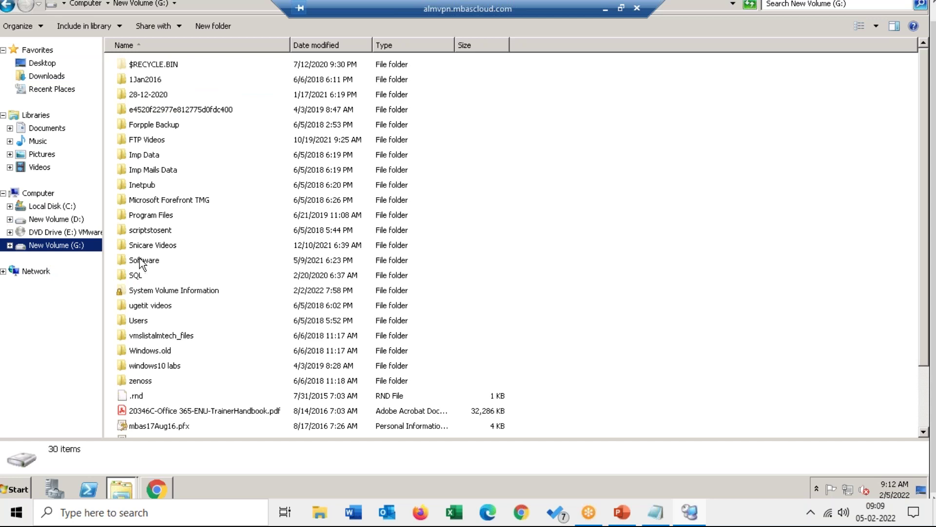
{"action": "double_click", "coordinate": [141, 260]}
{"action": "type", "text": "power-on"}
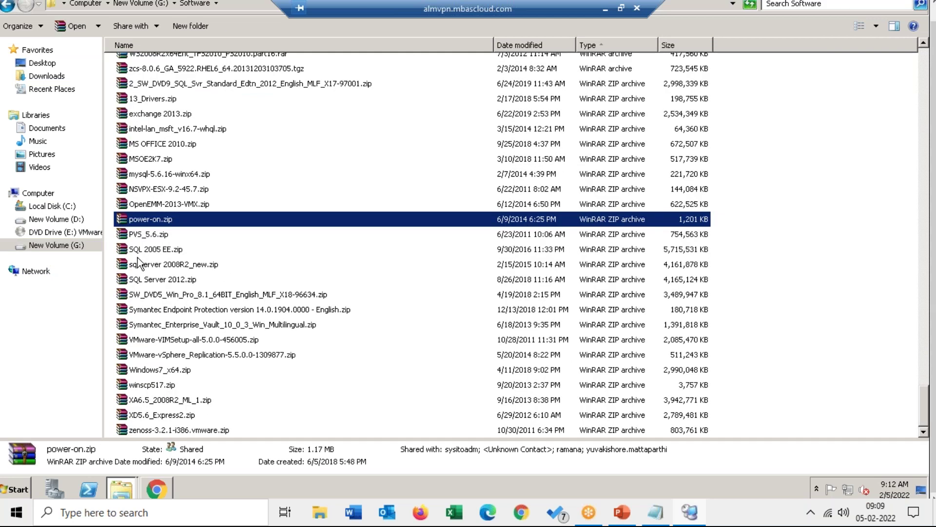
Go back to the New Volume (G:) window and open Desktop to find putty.exe.
{"action": "left_click", "coordinate": [156, 489]}
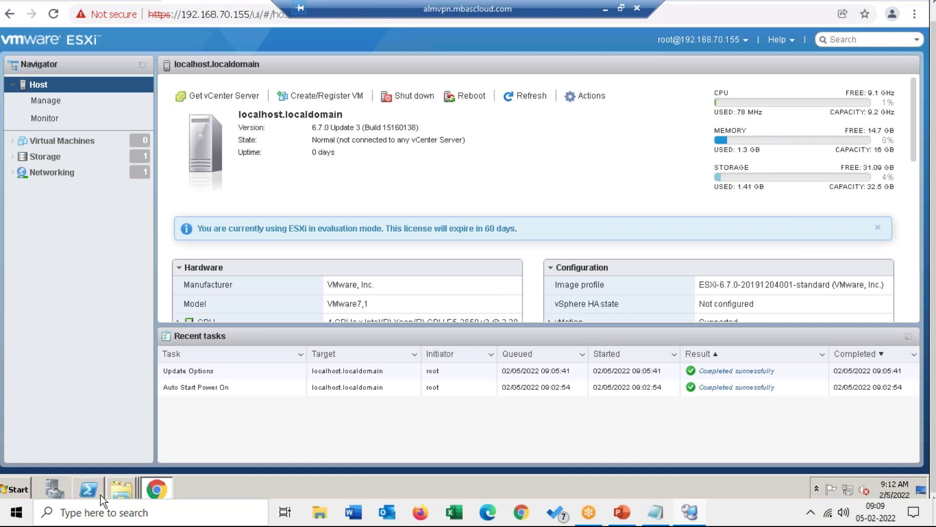
{"action": "mouse_move", "coordinate": [115, 486]}
{"action": "left_click", "coordinate": [111, 442]}
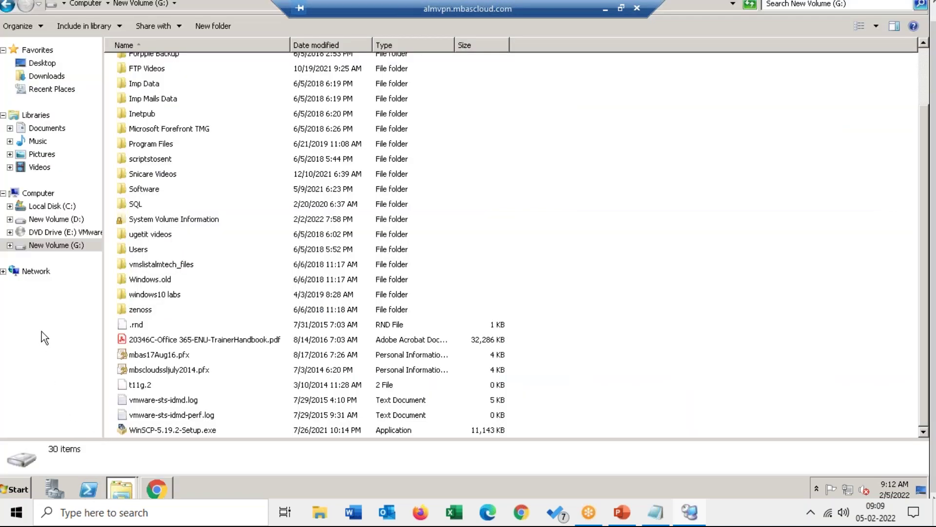
{"action": "left_click", "coordinate": [42, 63]}
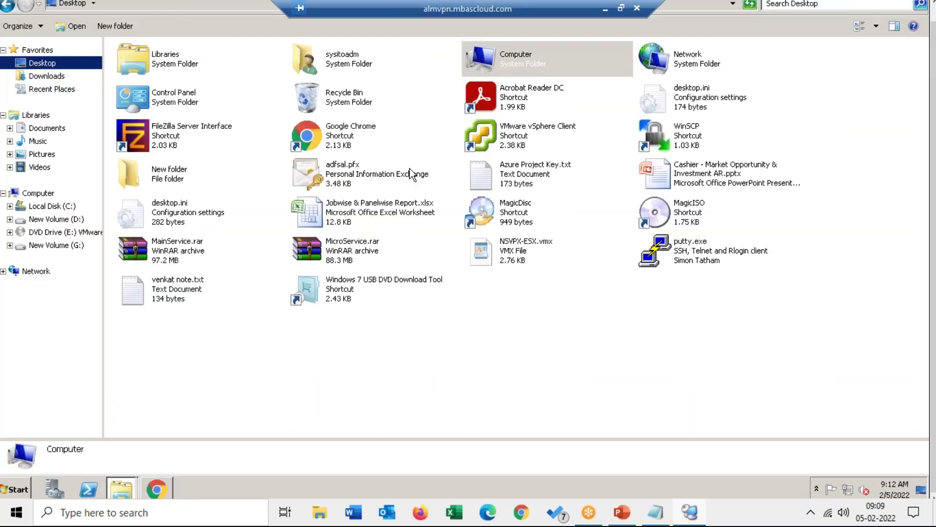
Run putty.exe, attempt an SSH connection to 192.168.70.155, and dismiss the connection-refused error.
{"action": "double_click", "coordinate": [709, 251]}
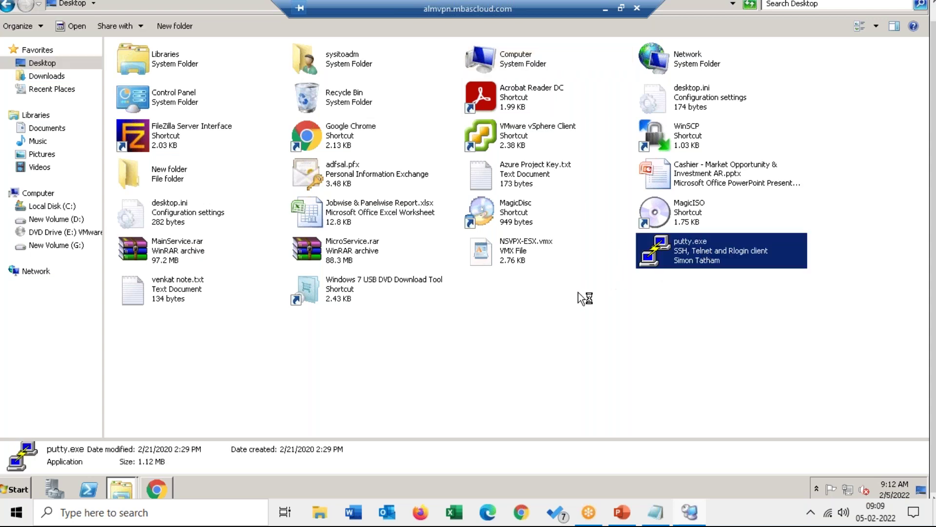
{"action": "left_click", "coordinate": [502, 242]}
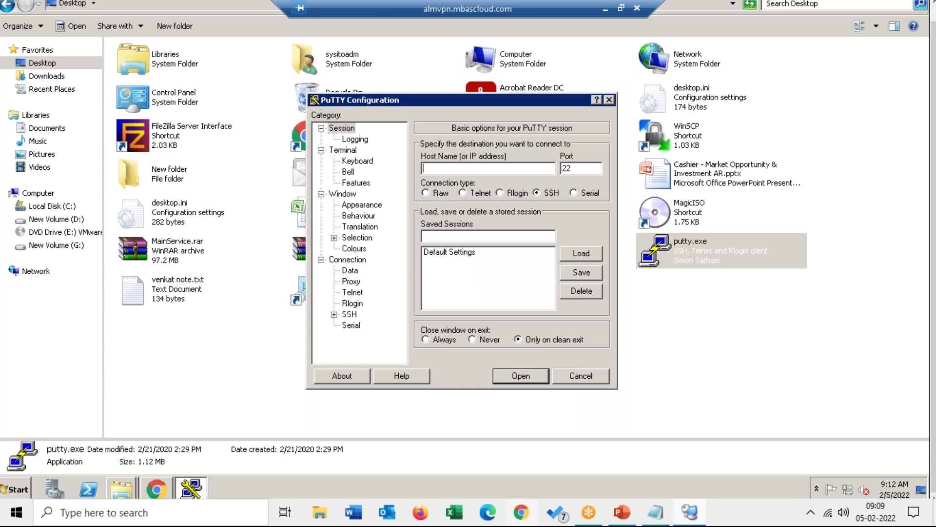
{"action": "type", "text": "192.168.70.155"}
{"action": "left_click", "coordinate": [524, 382]}
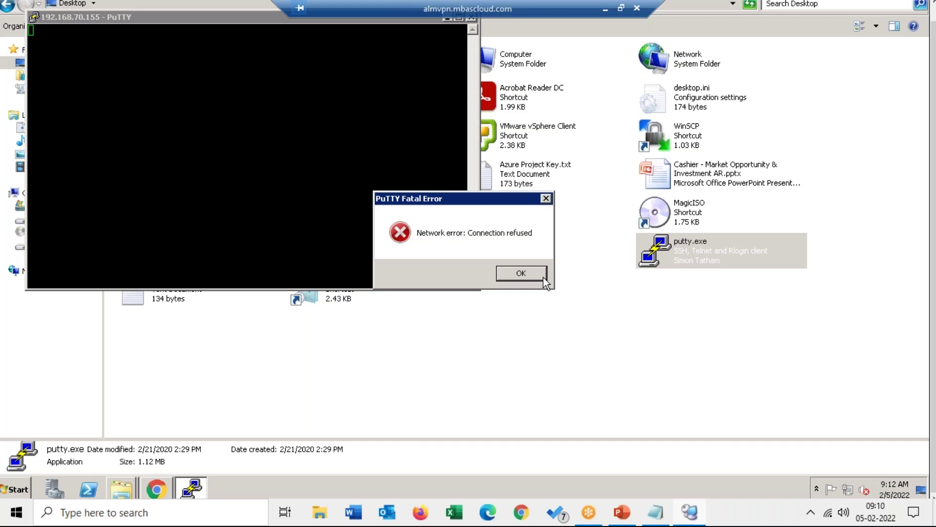
{"action": "left_click", "coordinate": [521, 273]}
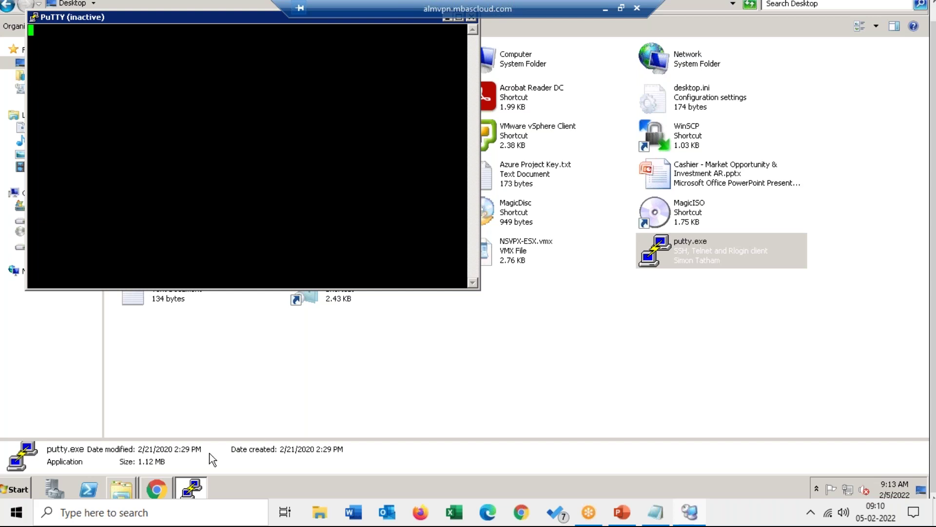
{"action": "left_click", "coordinate": [165, 482]}
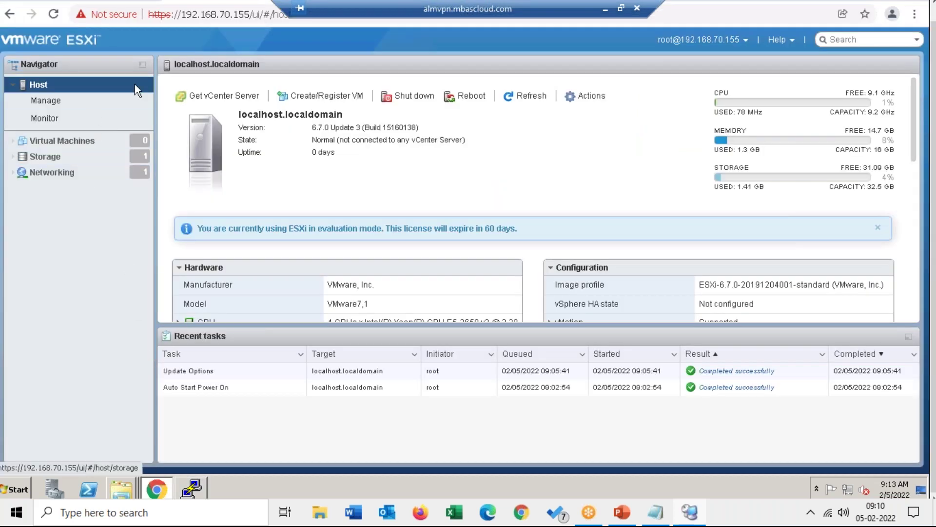
Move between the ESXi host tab and the vSphere - ESXi2 - Summary tab, ending on ESXi2's summary.
{"action": "left_click_drag", "start_coordinate": [933, 105], "coordinate": [933, 90]}
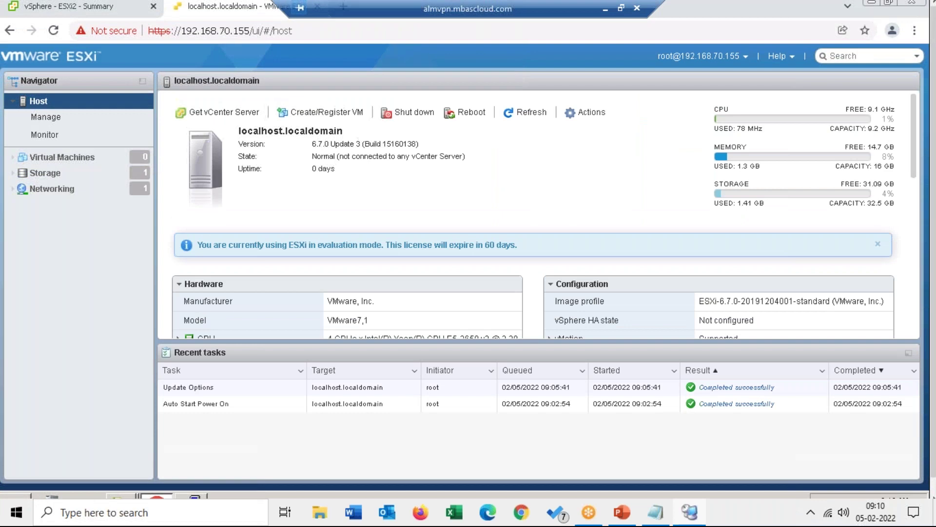
{"action": "left_click", "coordinate": [53, 9]}
{"action": "left_click", "coordinate": [229, 10]}
{"action": "left_click", "coordinate": [74, 118]}
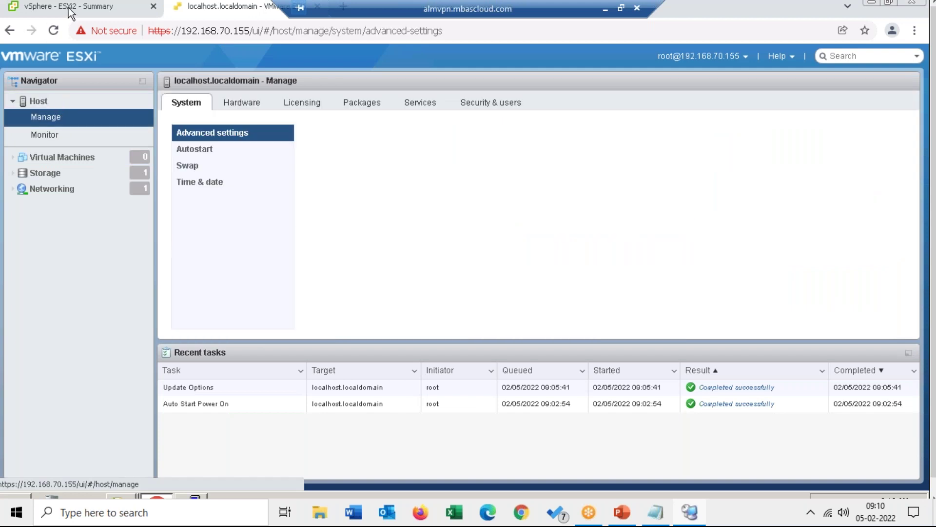
{"action": "left_click", "coordinate": [70, 11]}
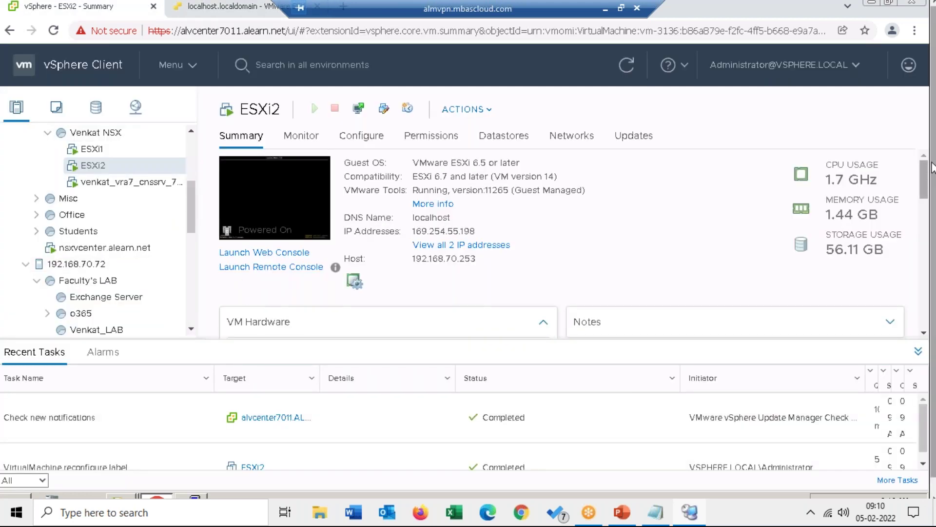
Launch the remote console for ESXi2 and log in to System Customization as root with F2.
{"action": "left_click", "coordinate": [254, 250]}
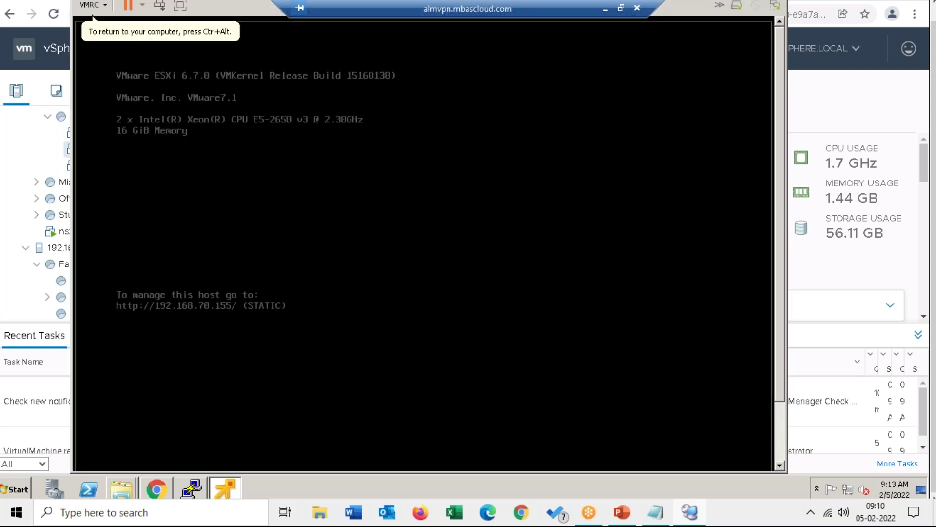
{"action": "key", "text": "F2"}
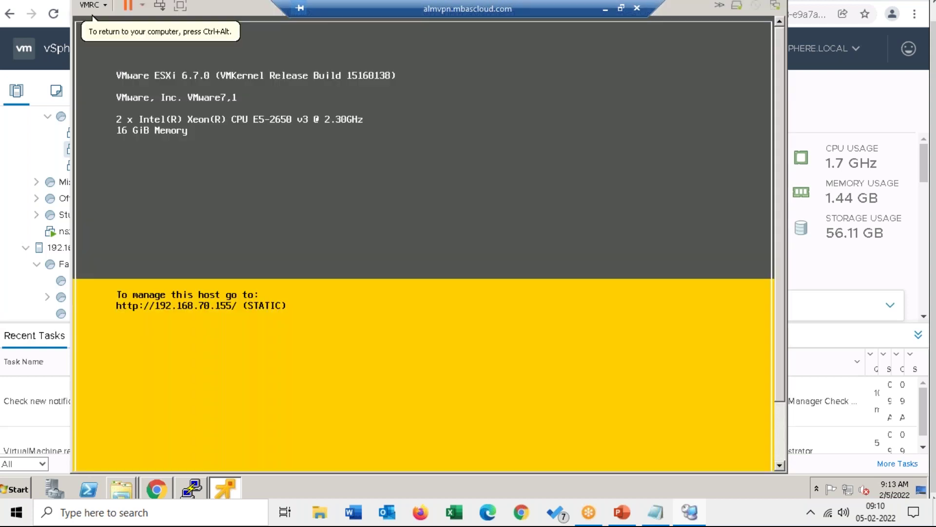
{"action": "key", "text": "Tab"}
{"action": "type", "text": "***********"}
{"action": "key", "text": "Return"}
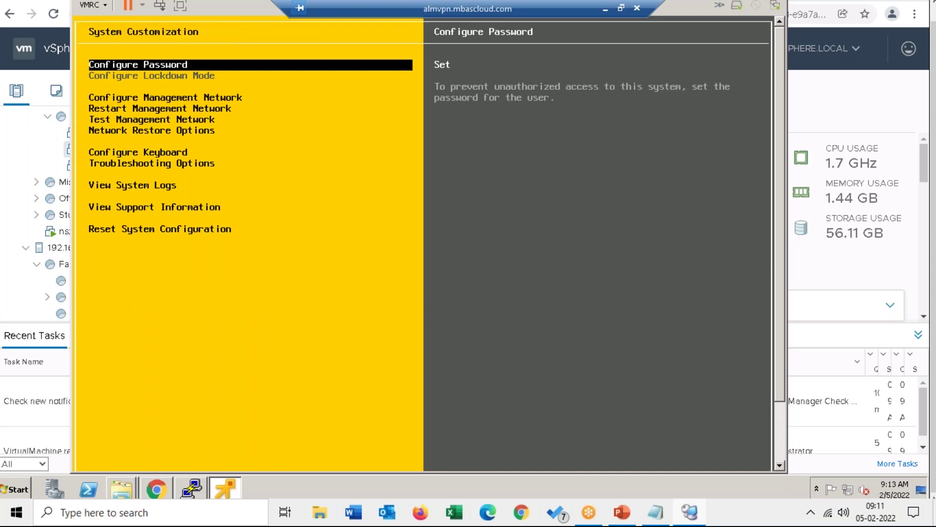
Enable SSH under Troubleshooting Options, then escape back to the host information screen.
{"action": "key", "text": "Down"}
{"action": "key", "text": "Down"}
{"action": "key", "text": "Down"}
{"action": "key", "text": "Down"}
{"action": "key", "text": "Down"}
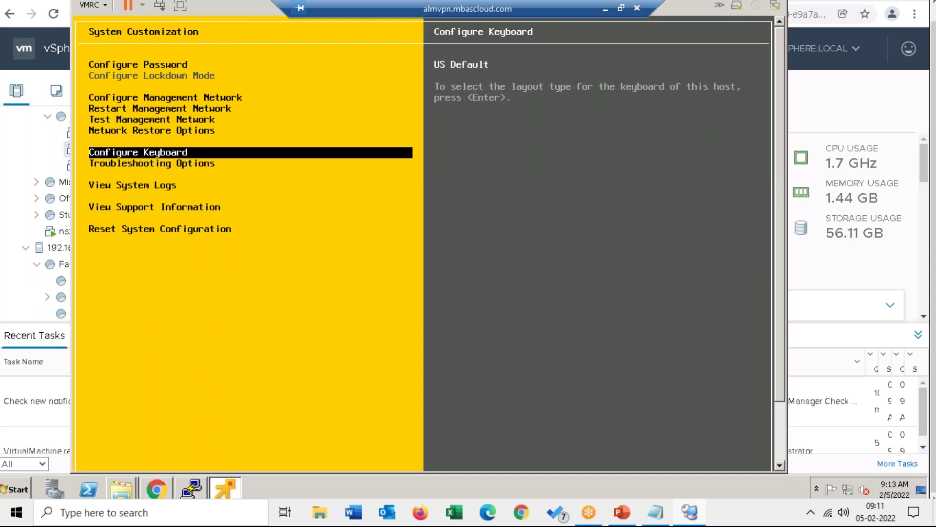
{"action": "key", "text": "Down"}
{"action": "key", "text": "Return"}
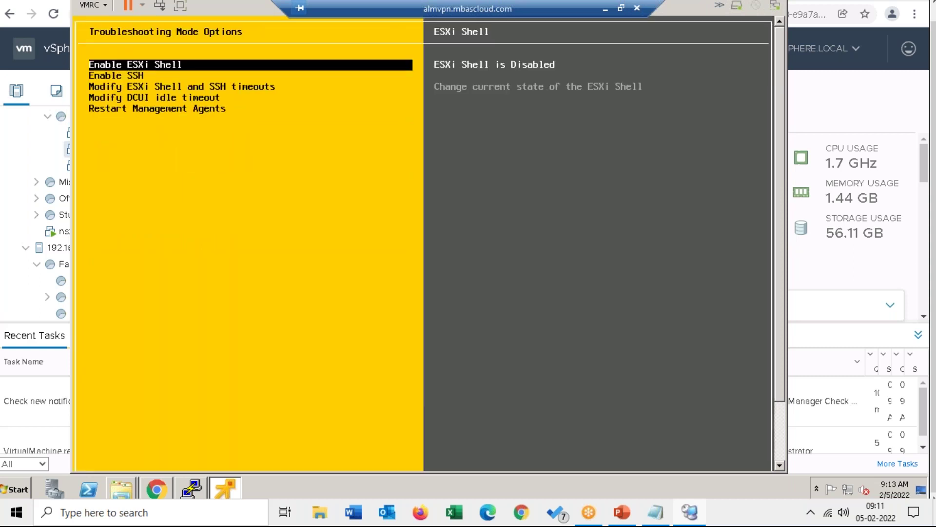
{"action": "key", "text": "Down"}
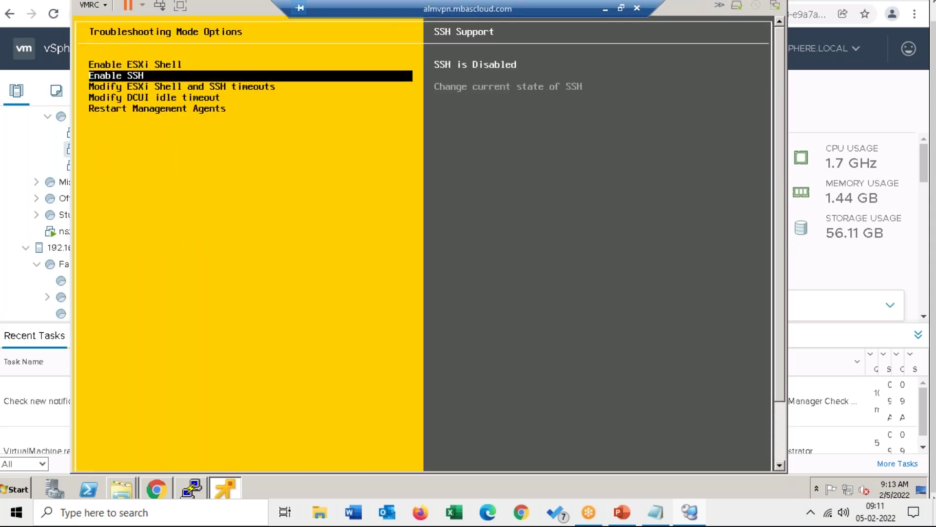
{"action": "key", "text": "Return"}
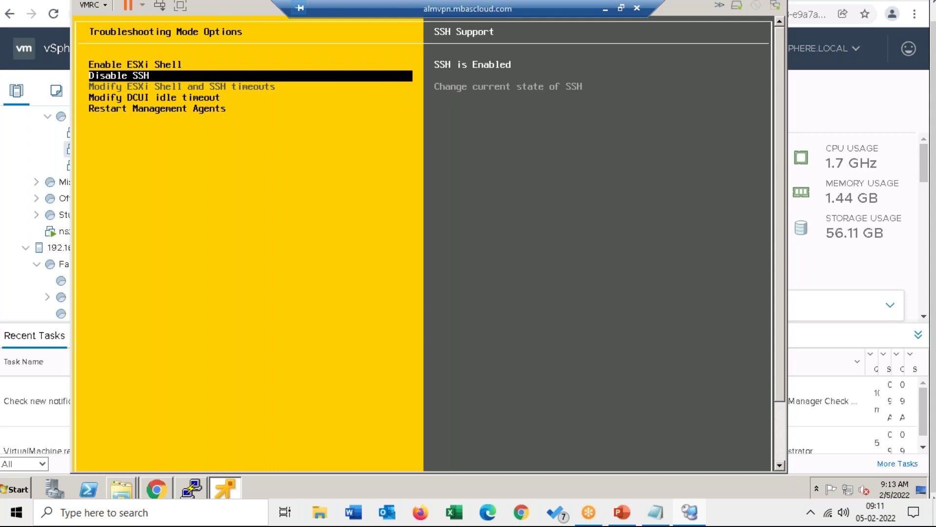
{"action": "key", "text": "Escape"}
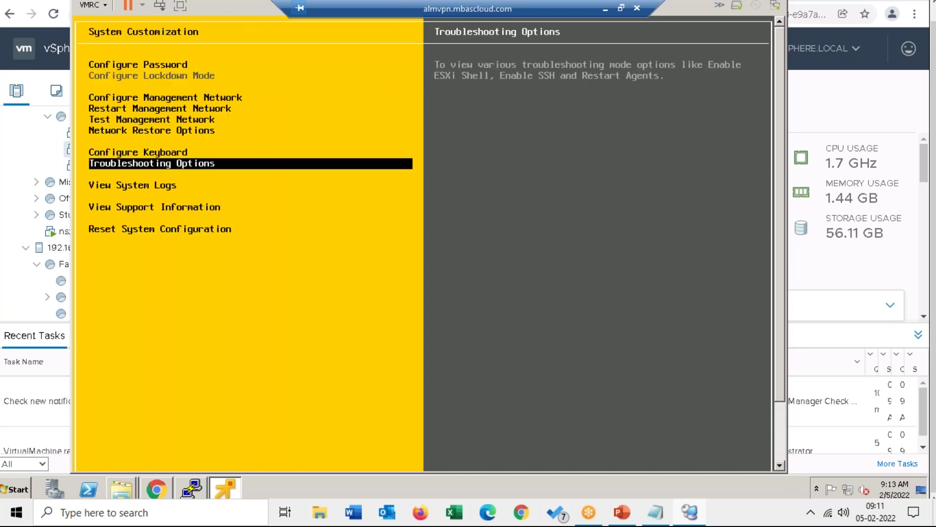
{"action": "key", "text": "Escape"}
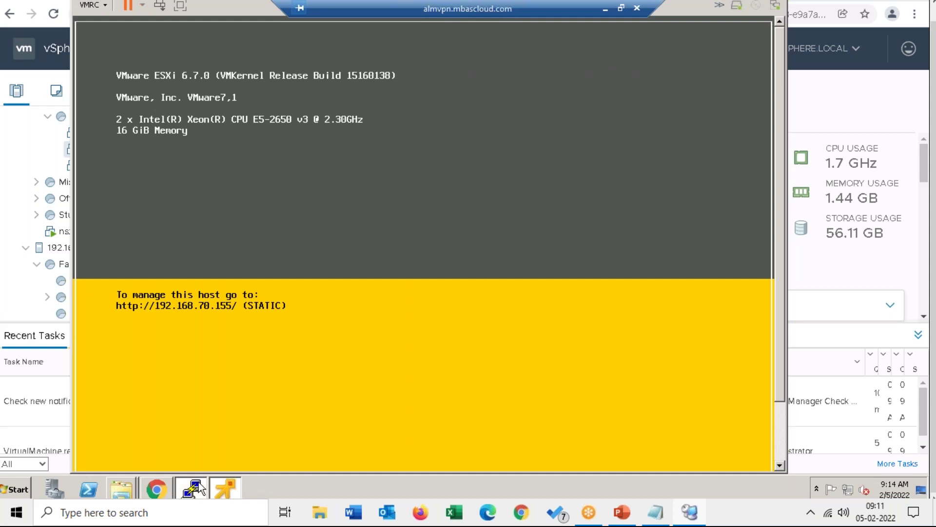
Restart the PuTTY session, accept the host key, and log in to 192.168.70.155 as root.
{"action": "left_click", "coordinate": [194, 487]}
{"action": "left_click_drag", "start_coordinate": [194, 19], "coordinate": [254, 98]}
{"action": "right_click", "coordinate": [256, 90]}
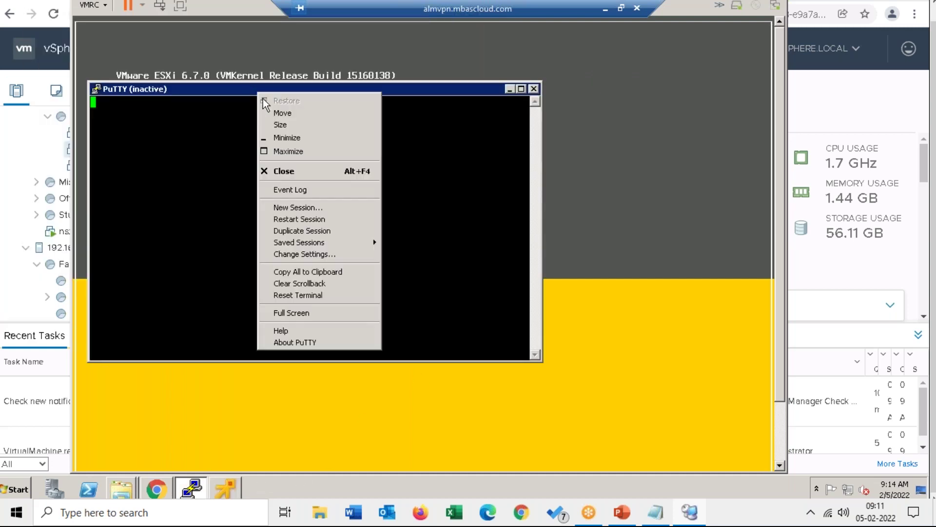
{"action": "left_click", "coordinate": [312, 219]}
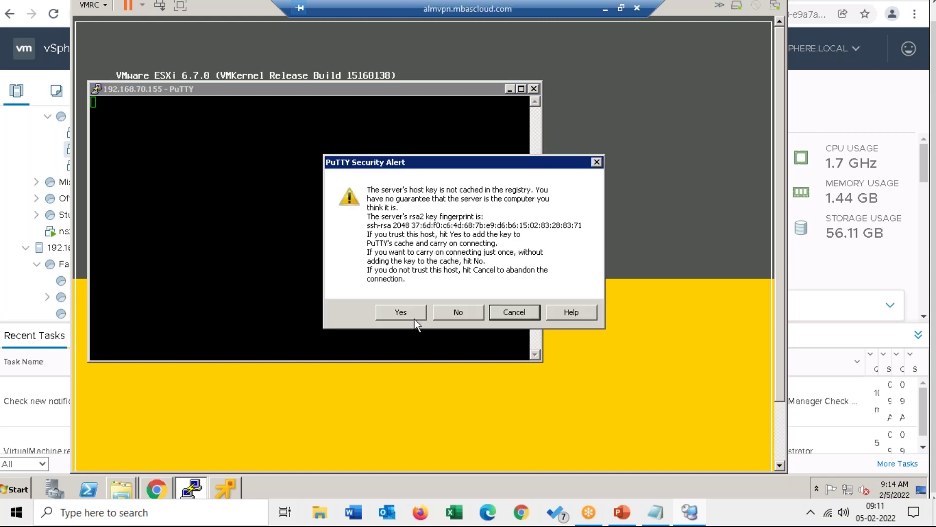
{"action": "left_click", "coordinate": [411, 311]}
{"action": "left_click_drag", "start_coordinate": [353, 93], "coordinate": [581, 86]}
{"action": "type", "text": "root"}
{"action": "key", "text": "Return"}
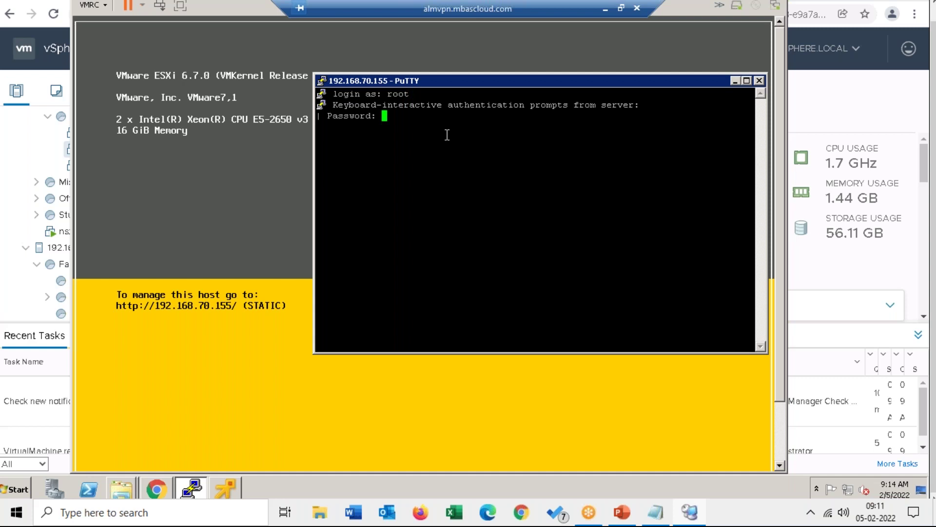
{"action": "key", "text": "Return"}
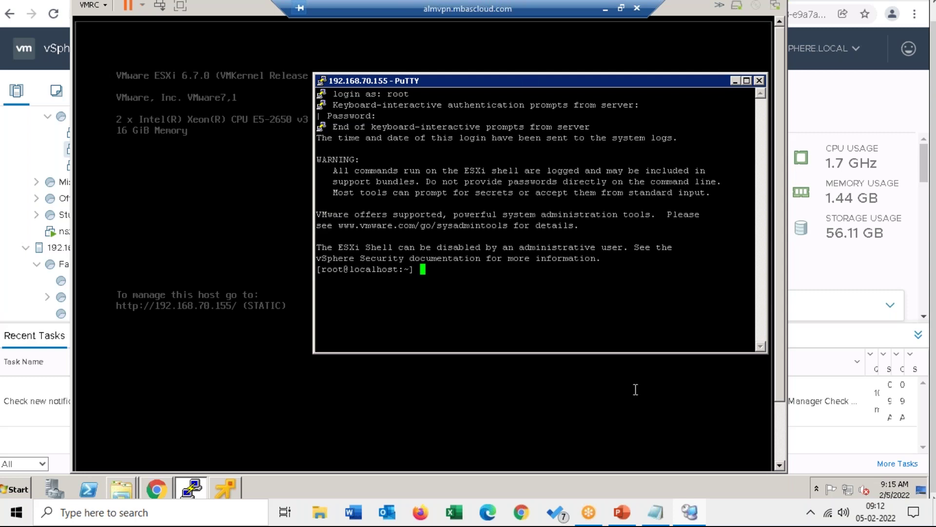
On PowerPoint slide 7, draw an empty text box below the Physical server box.
{"action": "left_click", "coordinate": [622, 512]}
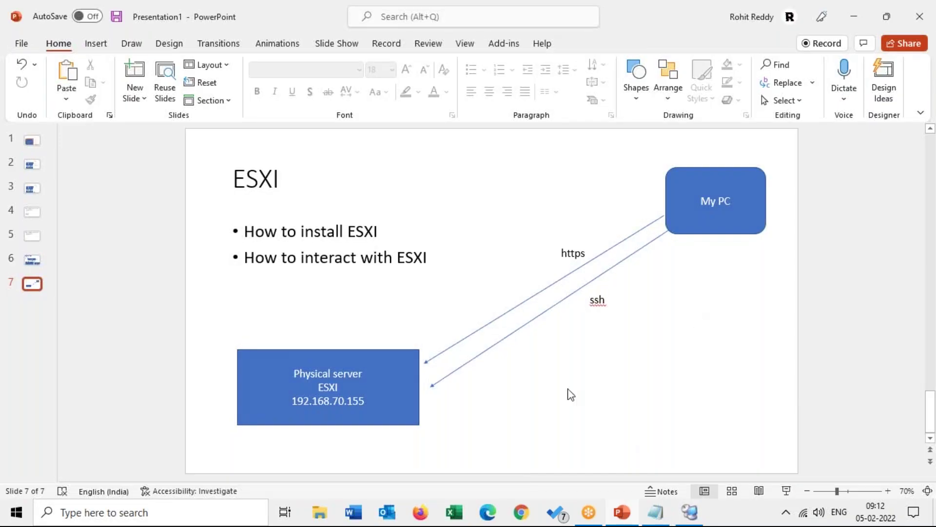
{"action": "left_click", "coordinate": [636, 98]}
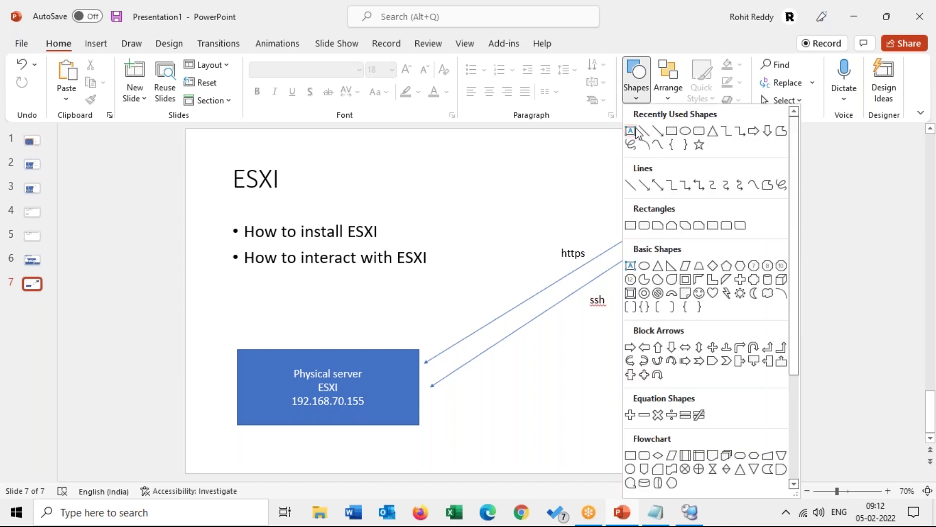
{"action": "left_click", "coordinate": [631, 127]}
{"action": "left_click_drag", "start_coordinate": [432, 414], "coordinate": [527, 455]}
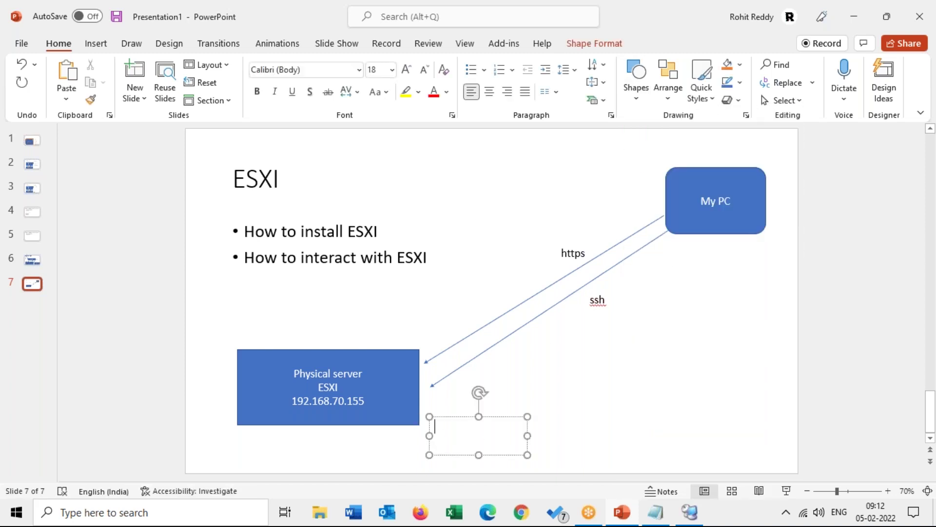
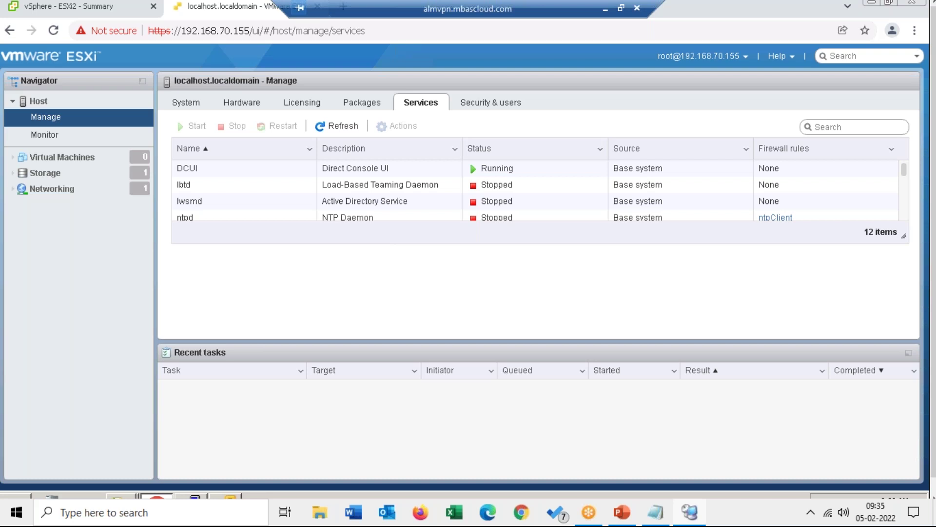
Start a new virtual machine from the Virtual Machines list and name it Vm1.
{"action": "left_click", "coordinate": [78, 159]}
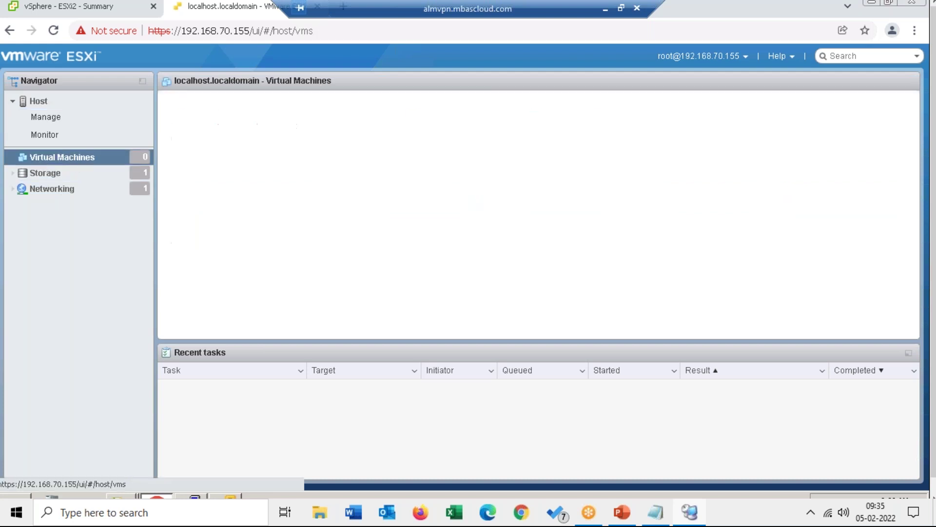
{"action": "right_click", "coordinate": [85, 159]}
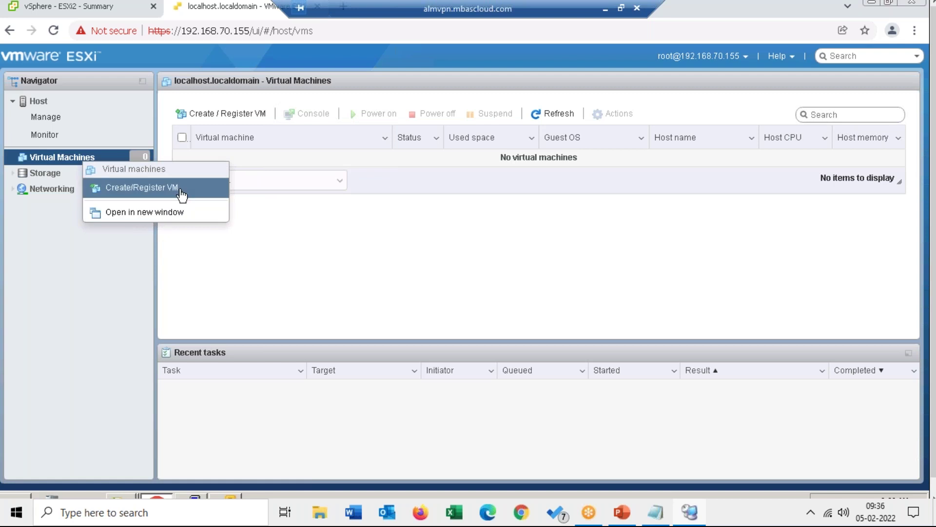
{"action": "left_click", "coordinate": [182, 194]}
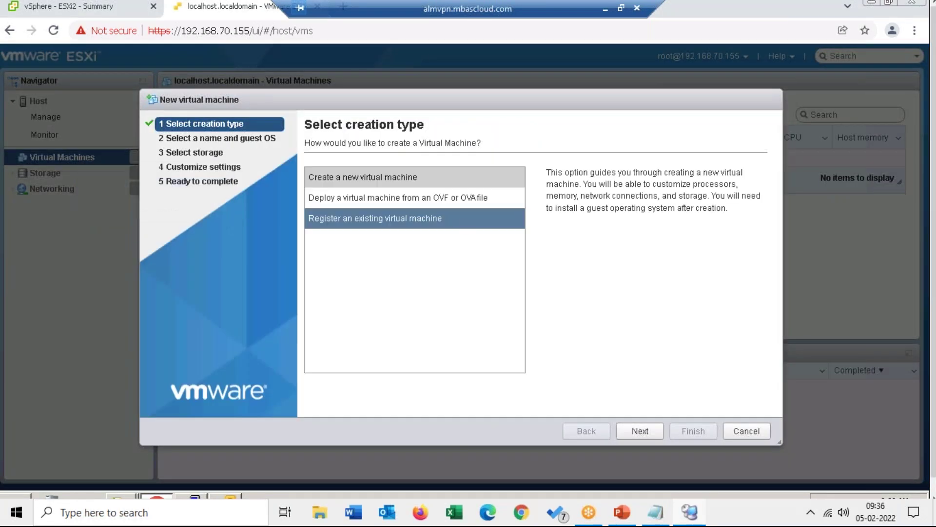
{"action": "left_click", "coordinate": [636, 428]}
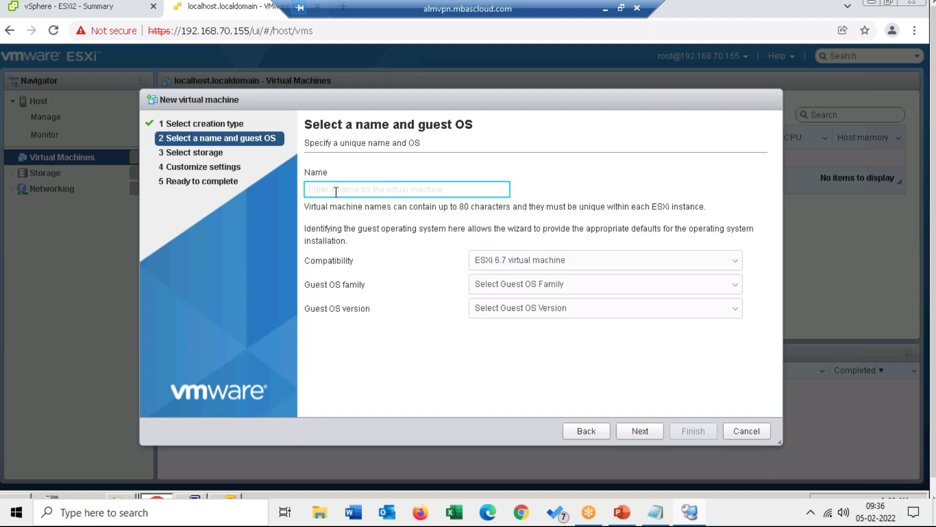
{"action": "type", "text": "Vm1"}
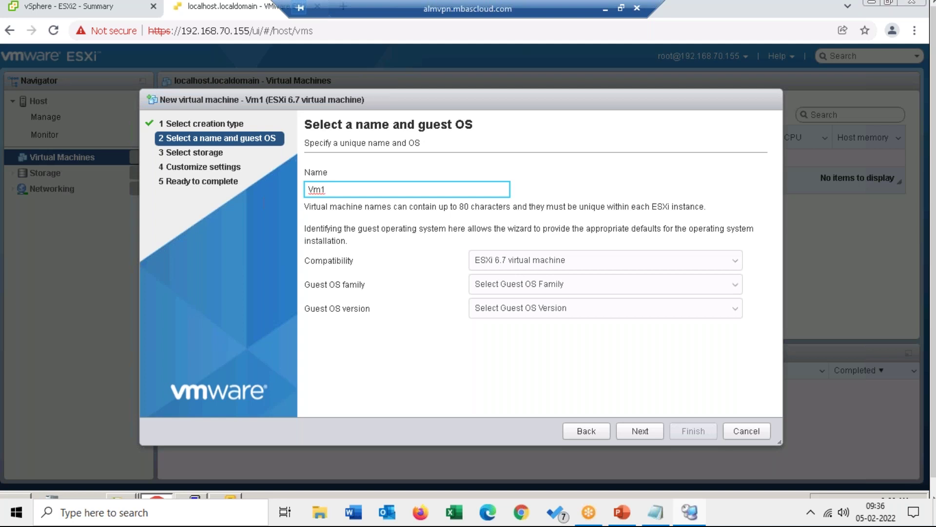
Set the guest OS family to Windows and version to Windows Server 2016 or later (64-bit).
{"action": "left_click", "coordinate": [548, 285]}
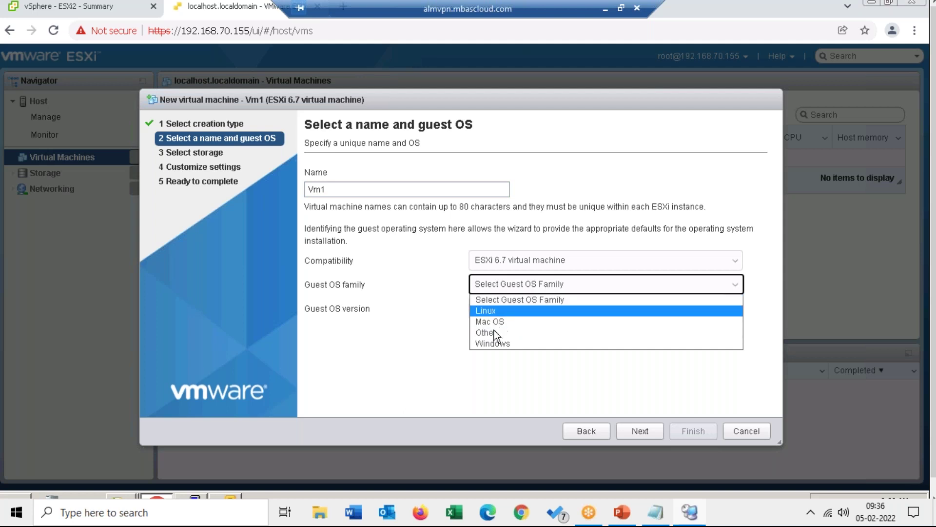
{"action": "left_click", "coordinate": [503, 344]}
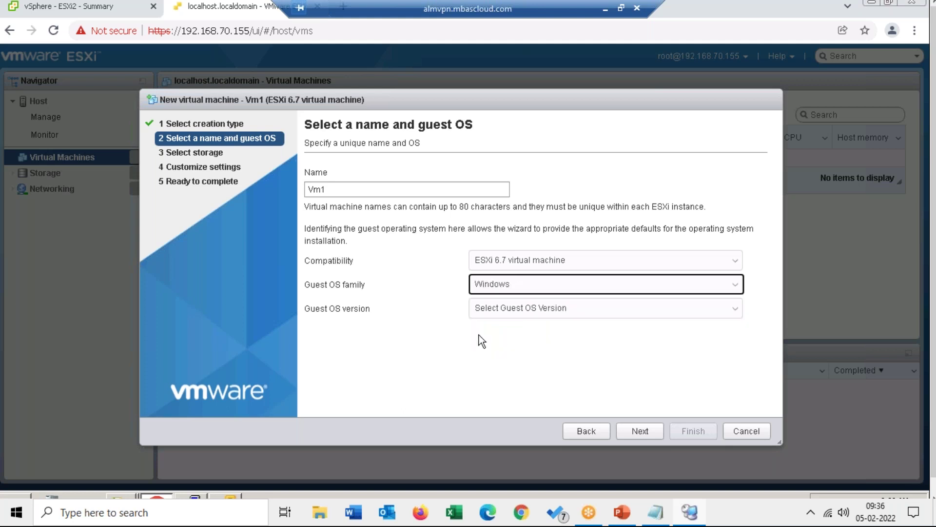
{"action": "left_click", "coordinate": [592, 315]}
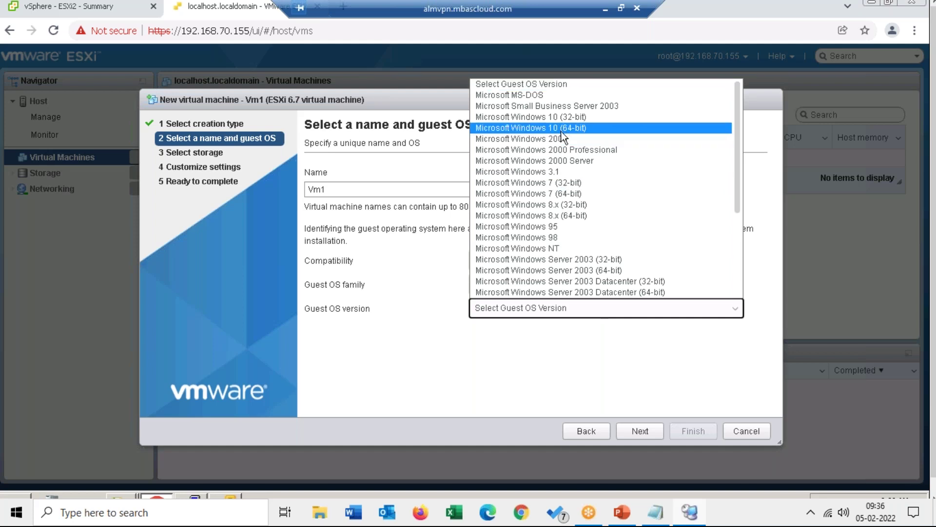
{"action": "left_click", "coordinate": [560, 128]}
{"action": "left_click", "coordinate": [604, 319]}
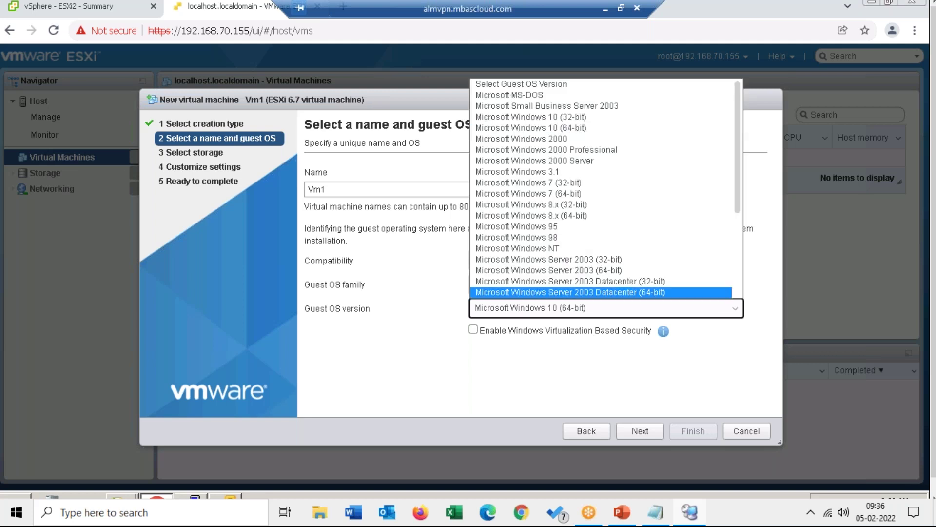
{"action": "scroll", "coordinate": [627, 273], "scroll_direction": "down", "scroll_amount": 3}
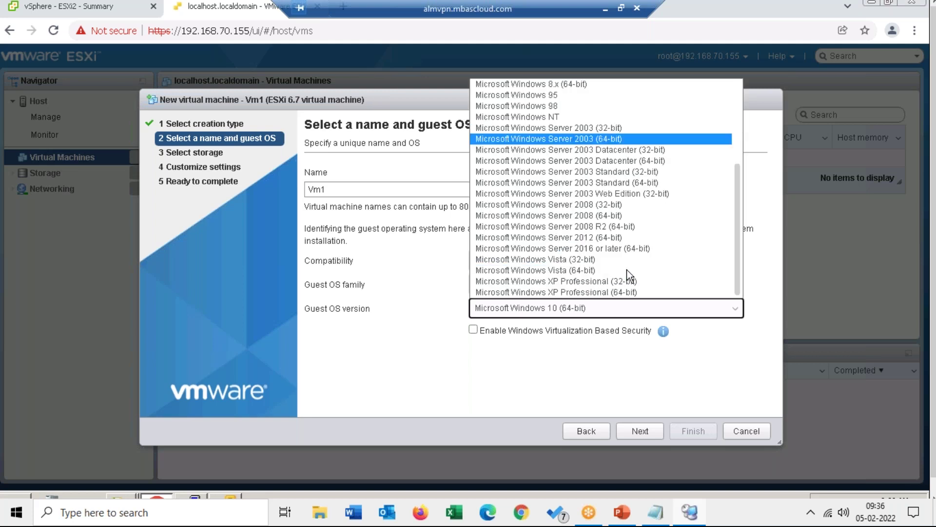
{"action": "left_click", "coordinate": [613, 248]}
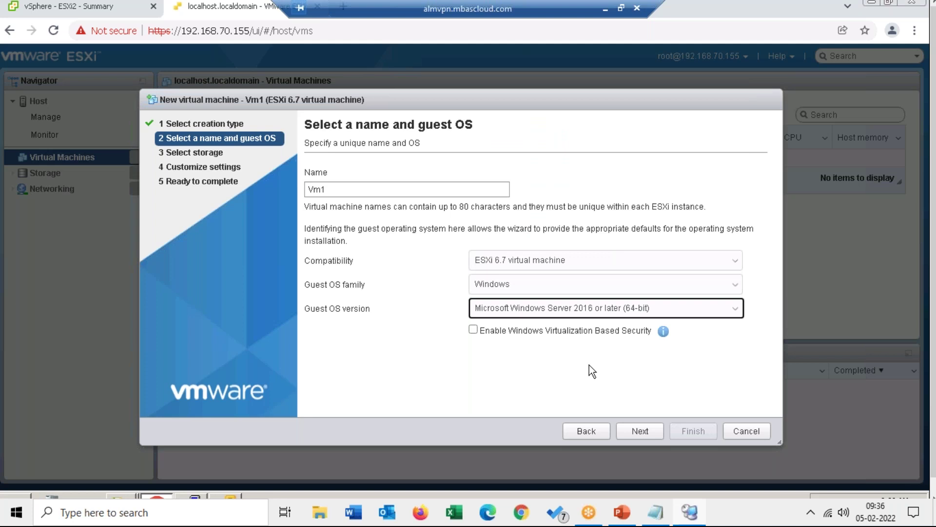
Keep datastore1 as storage and look over the CPU and memory settings.
{"action": "left_click", "coordinate": [640, 431]}
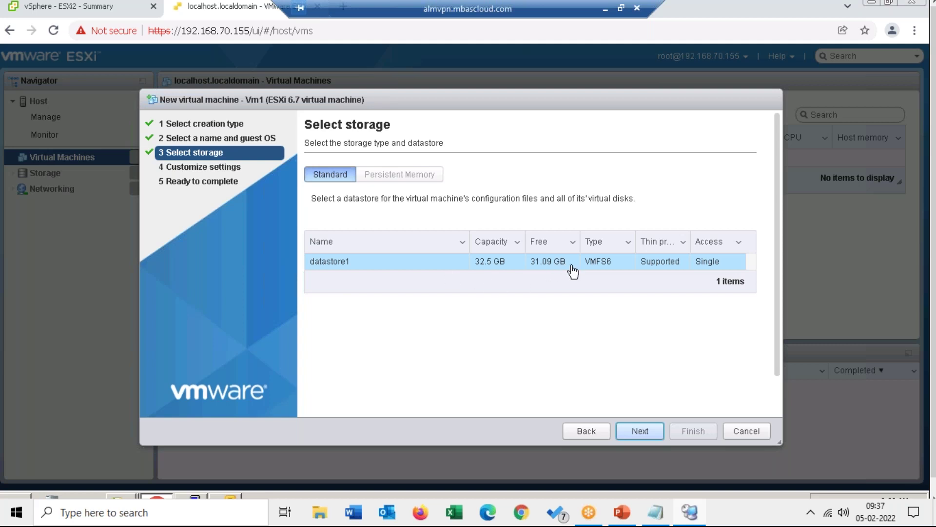
{"action": "left_click", "coordinate": [640, 430]}
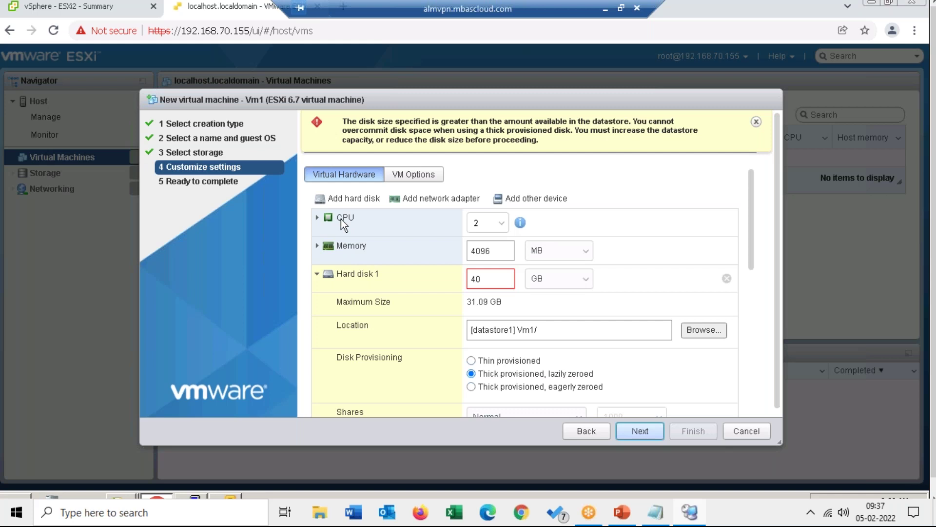
{"action": "left_click", "coordinate": [317, 218]}
{"action": "left_click", "coordinate": [316, 218]}
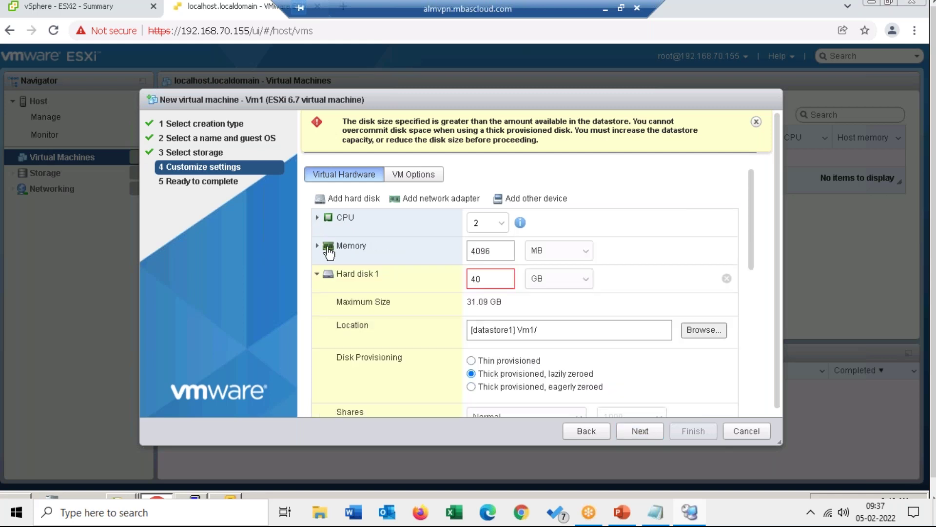
{"action": "left_click", "coordinate": [315, 246]}
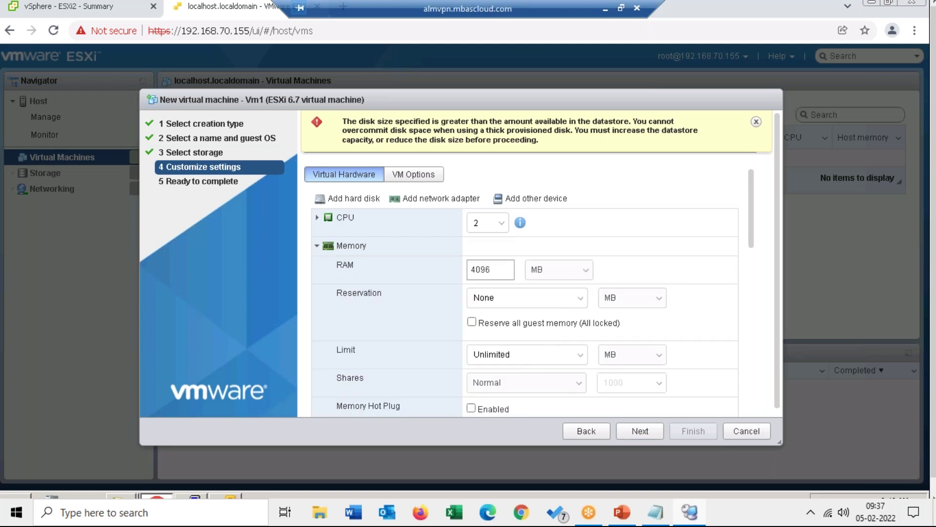
{"action": "left_click", "coordinate": [390, 252]}
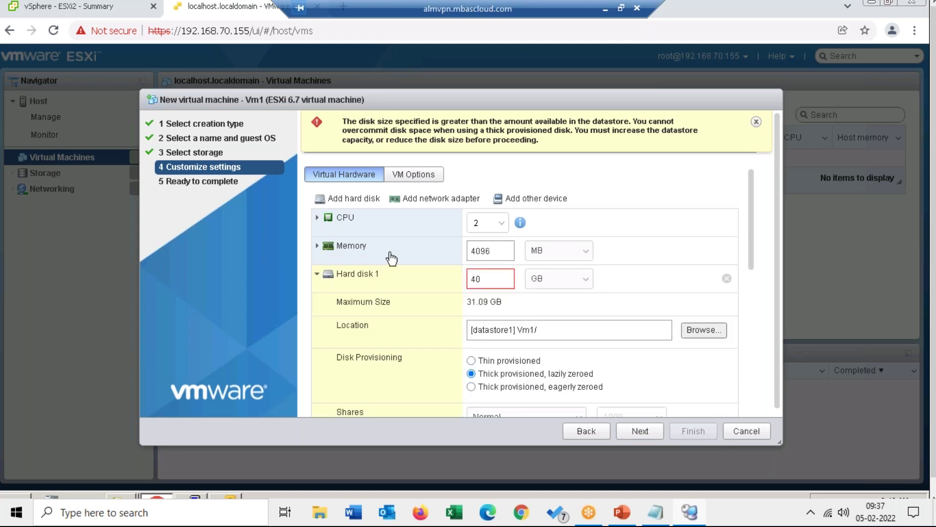
Change Hard disk 1 from 40 GB to 20 GB and proceed to the Ready to complete summary.
{"action": "scroll", "coordinate": [319, 242], "scroll_direction": "down", "scroll_amount": 2}
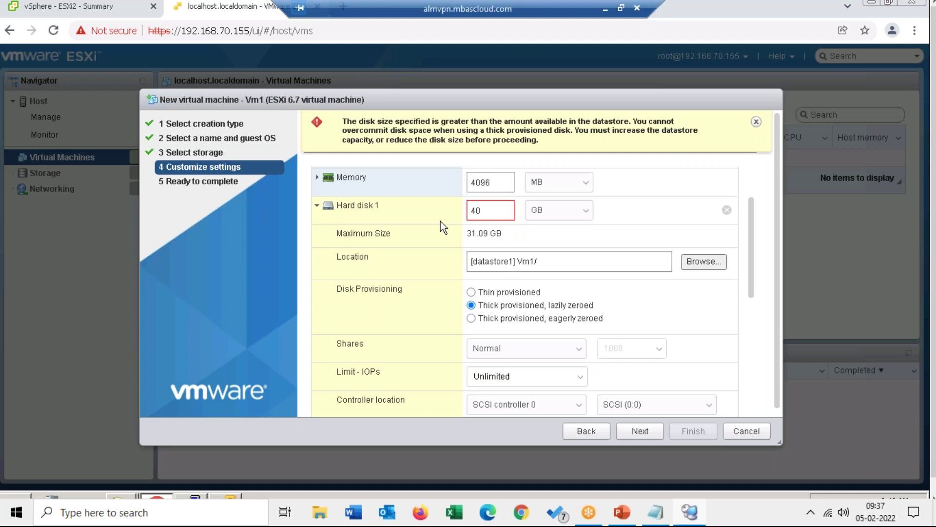
{"action": "double_click", "coordinate": [478, 216]}
{"action": "type", "text": "20"}
{"action": "key", "text": "Tab"}
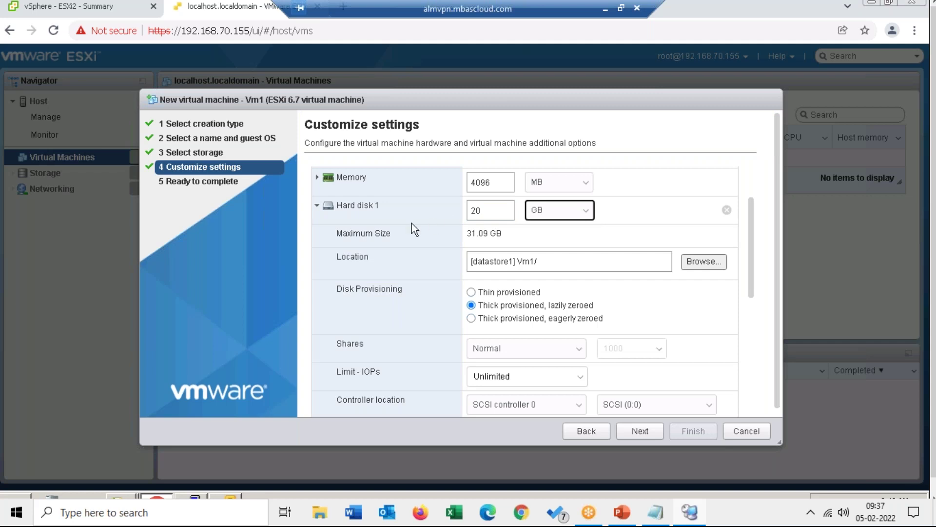
{"action": "left_click", "coordinate": [317, 207]}
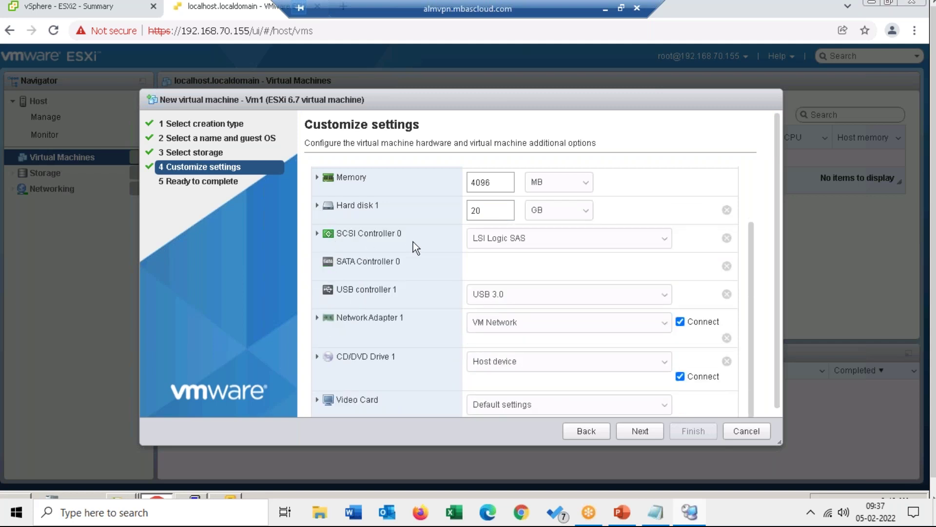
{"action": "scroll", "coordinate": [411, 242], "scroll_direction": "down", "scroll_amount": 1}
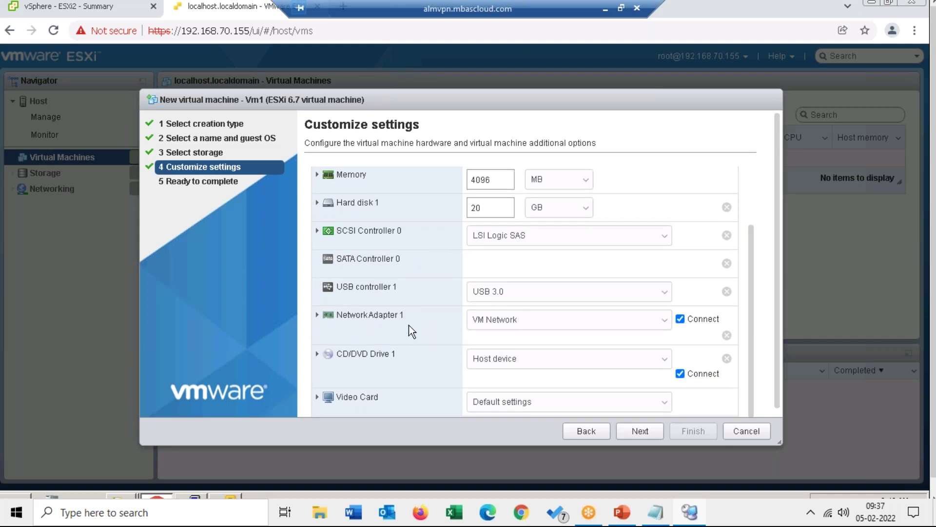
{"action": "scroll", "coordinate": [408, 326], "scroll_direction": "down", "scroll_amount": 1}
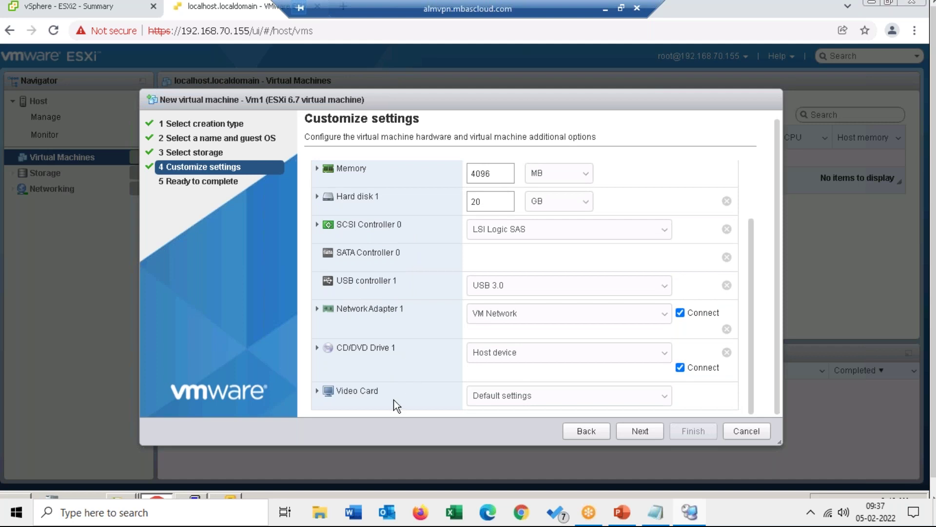
{"action": "scroll", "coordinate": [390, 400], "scroll_direction": "up", "scroll_amount": 3}
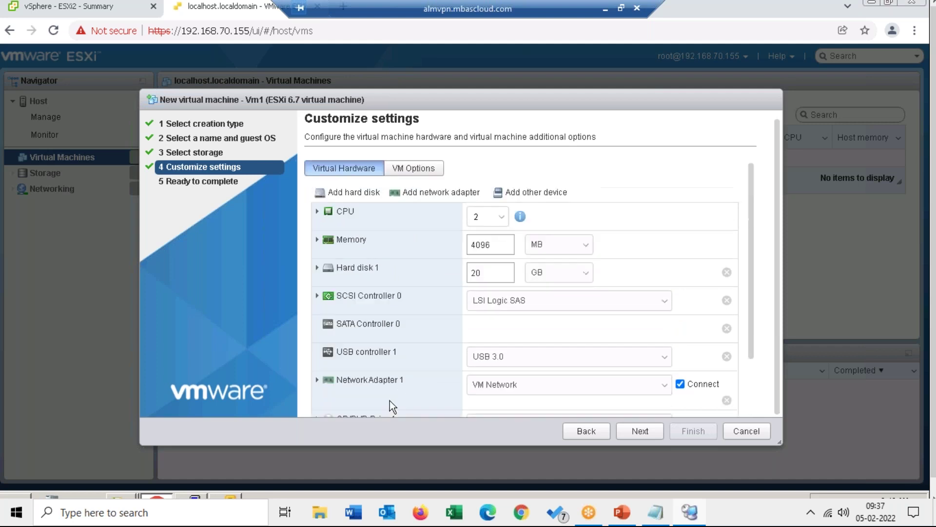
{"action": "scroll", "coordinate": [393, 323], "scroll_direction": "down", "scroll_amount": 3}
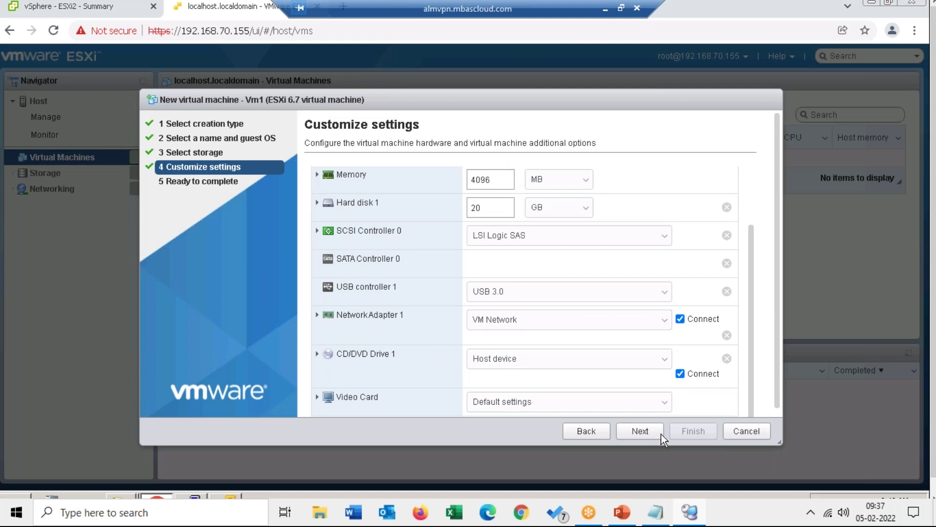
{"action": "left_click", "coordinate": [643, 433]}
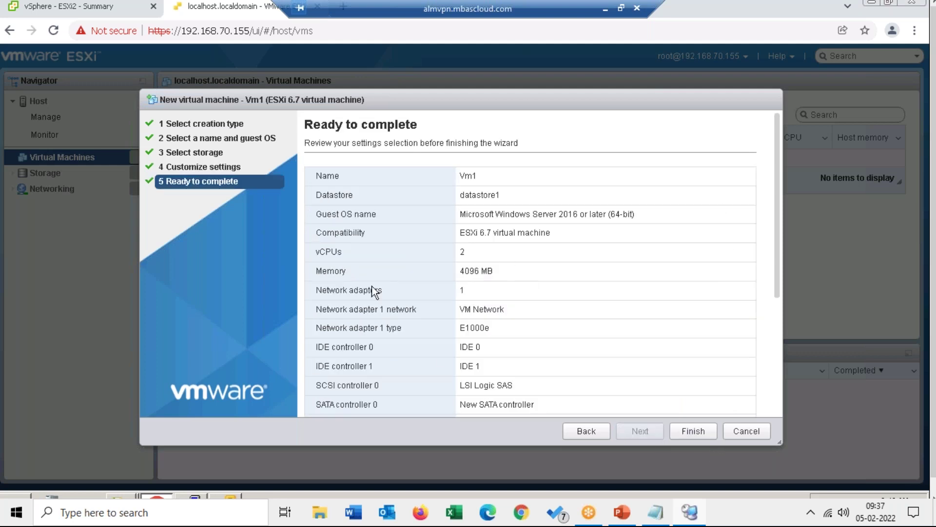
Review the Vm1 summary and finish creating the machine.
{"action": "scroll", "coordinate": [601, 308], "scroll_direction": "down", "scroll_amount": 4}
{"action": "left_click", "coordinate": [693, 432]}
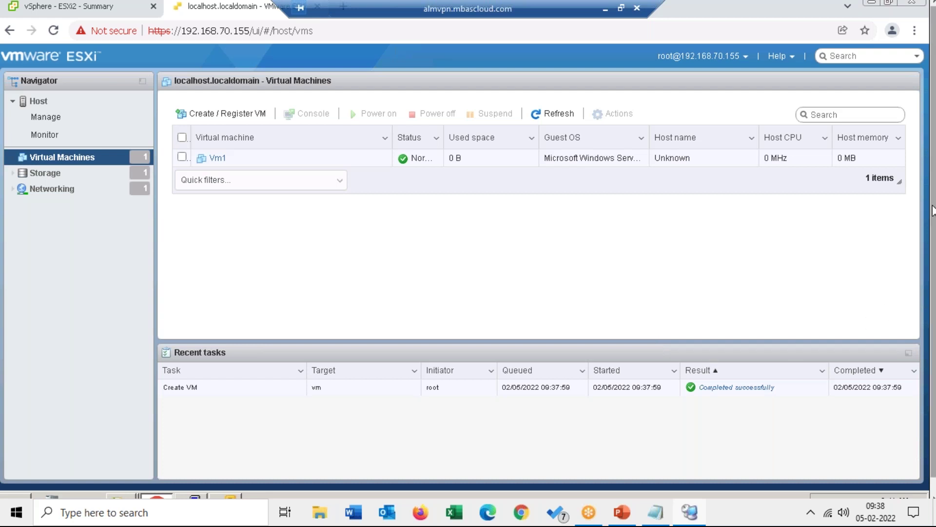
Open Windows Network & Internet settings from the taskbar network icon.
{"action": "scroll", "coordinate": [932, 211], "scroll_direction": "down", "scroll_amount": 1}
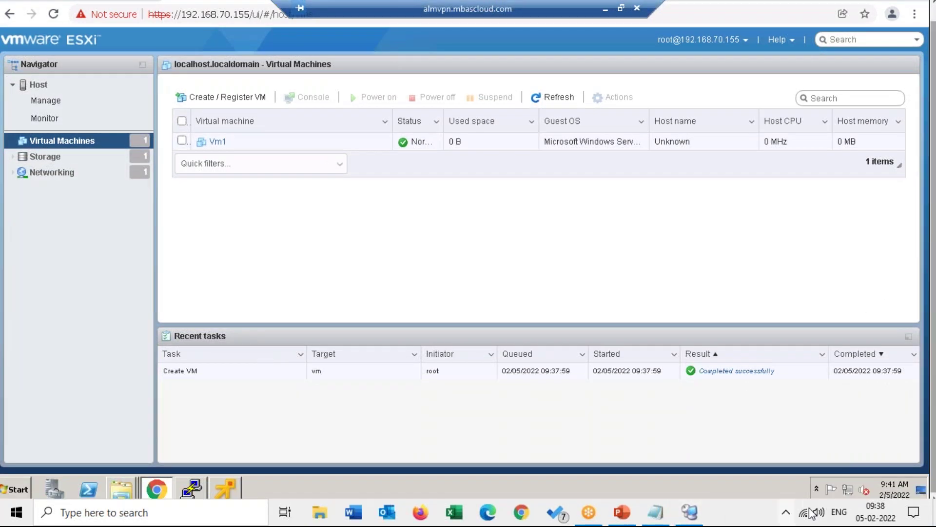
{"action": "right_click", "coordinate": [810, 512]}
{"action": "left_click", "coordinate": [804, 499]}
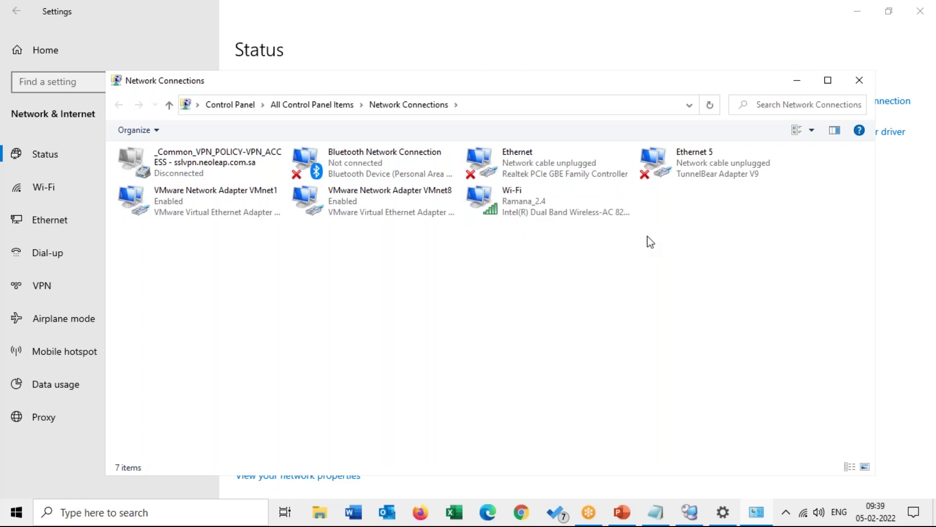
Close the Network Connections and Settings windows to return to ESXi.
{"action": "left_click", "coordinate": [859, 80]}
{"action": "left_click", "coordinate": [928, 6]}
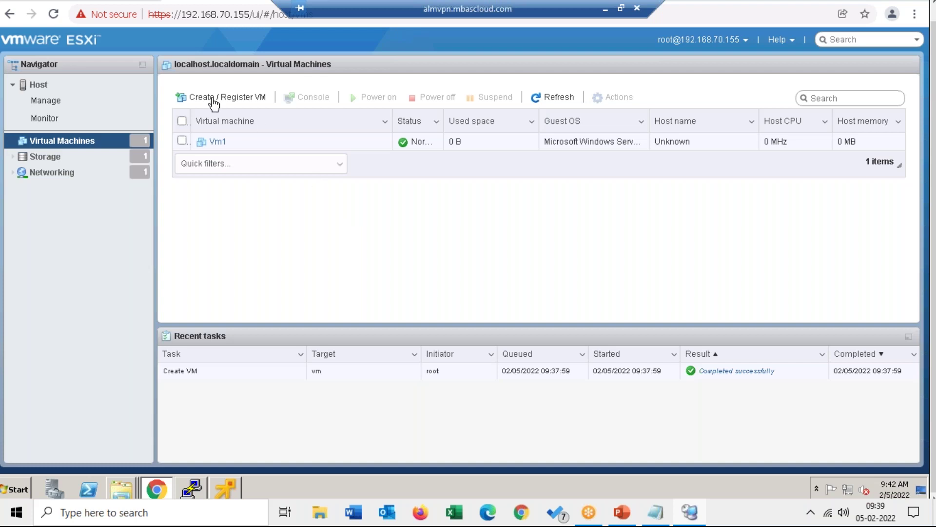
Start a new VM named VM2 with guest OS Linux, CoreOS Linux (64-bit).
{"action": "left_click", "coordinate": [243, 97]}
{"action": "left_click", "coordinate": [640, 415]}
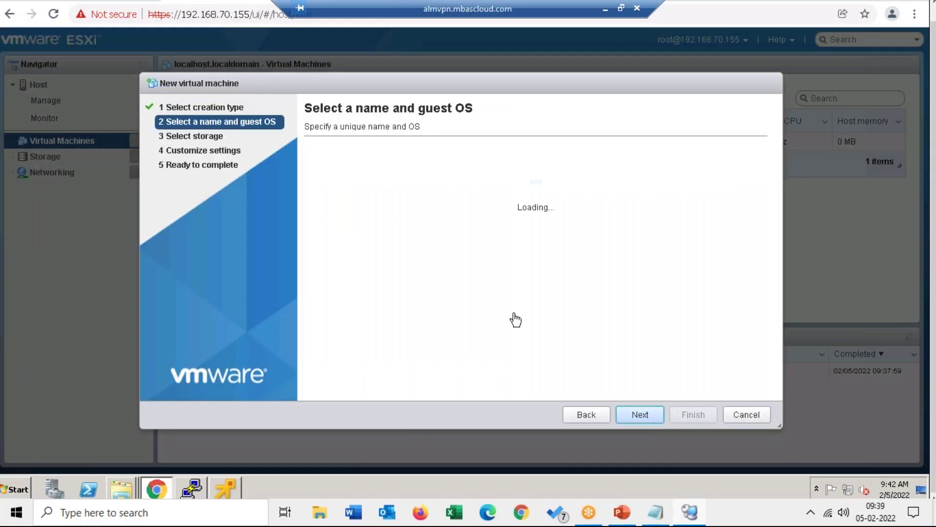
{"action": "left_click", "coordinate": [351, 181]}
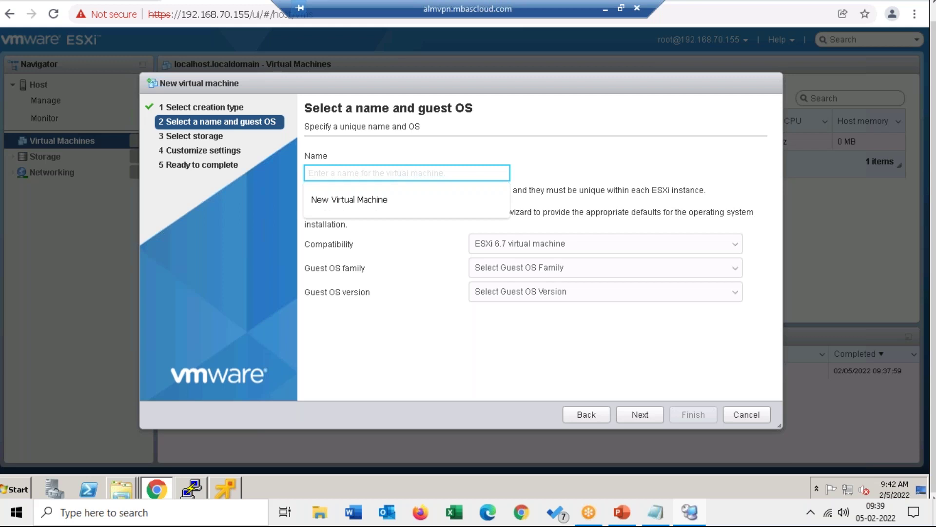
{"action": "type", "text": "VM2"}
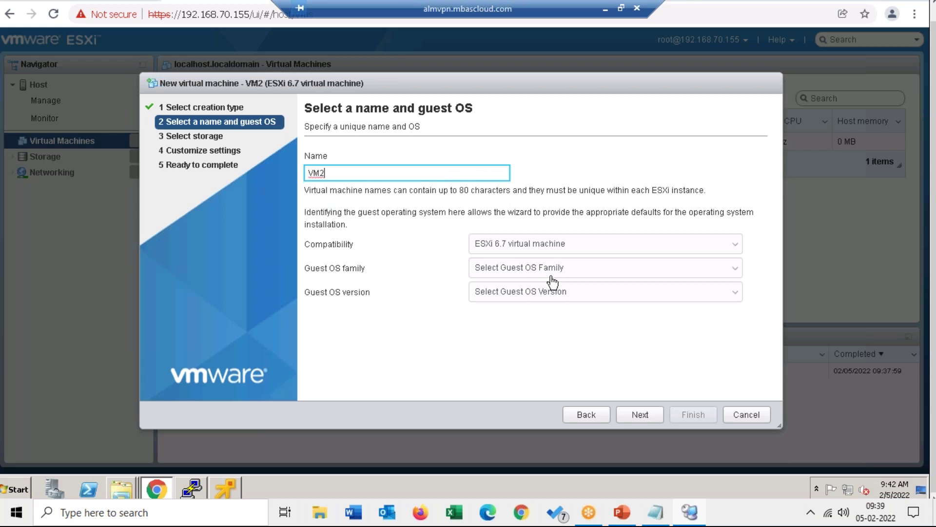
{"action": "left_click", "coordinate": [549, 271]}
{"action": "left_click", "coordinate": [502, 294]}
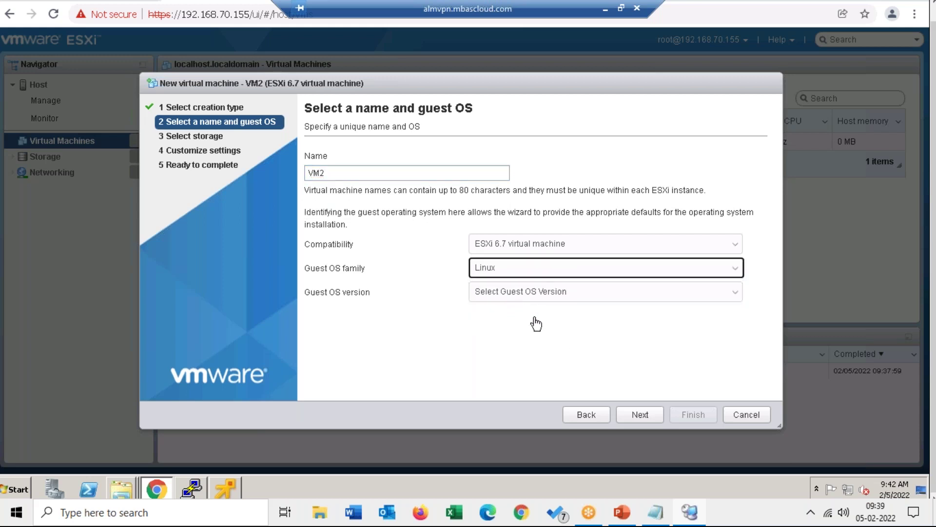
{"action": "left_click", "coordinate": [575, 296]}
{"action": "scroll", "coordinate": [527, 209], "scroll_direction": "down", "scroll_amount": 1}
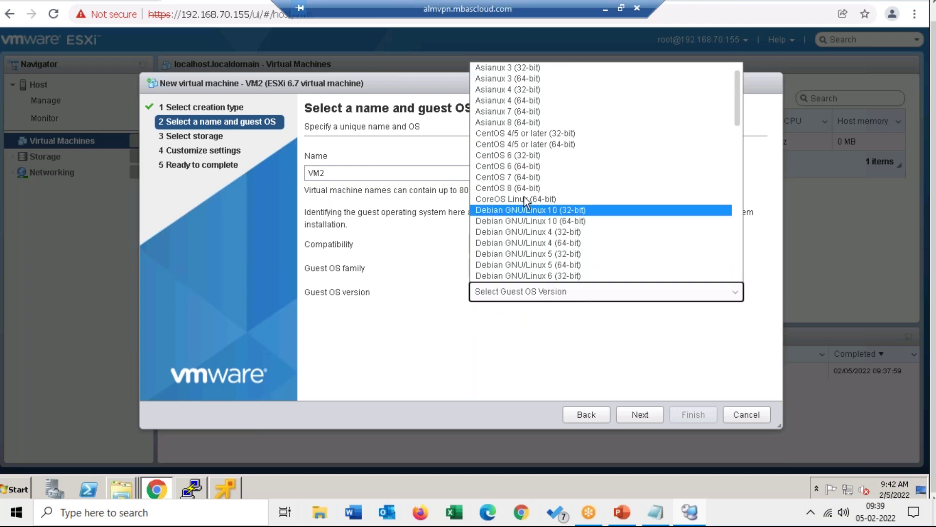
{"action": "left_click", "coordinate": [527, 210]}
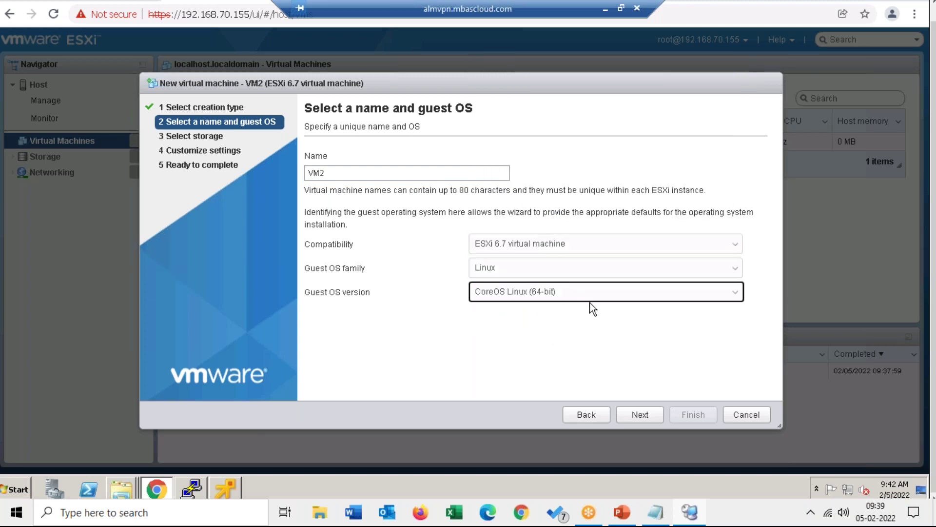
Advance past datastore1 storage to hardware settings, then cancel the VM2 wizard.
{"action": "left_click", "coordinate": [640, 414]}
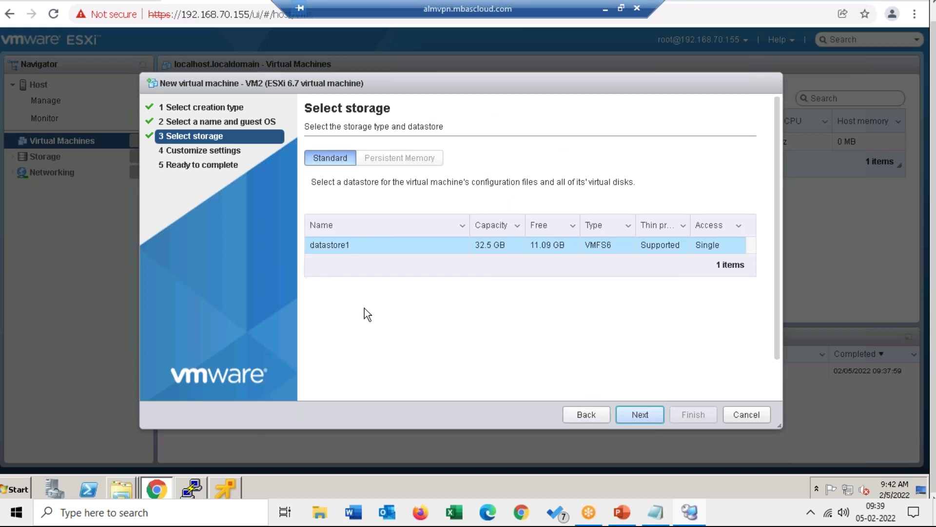
{"action": "left_click", "coordinate": [640, 414]}
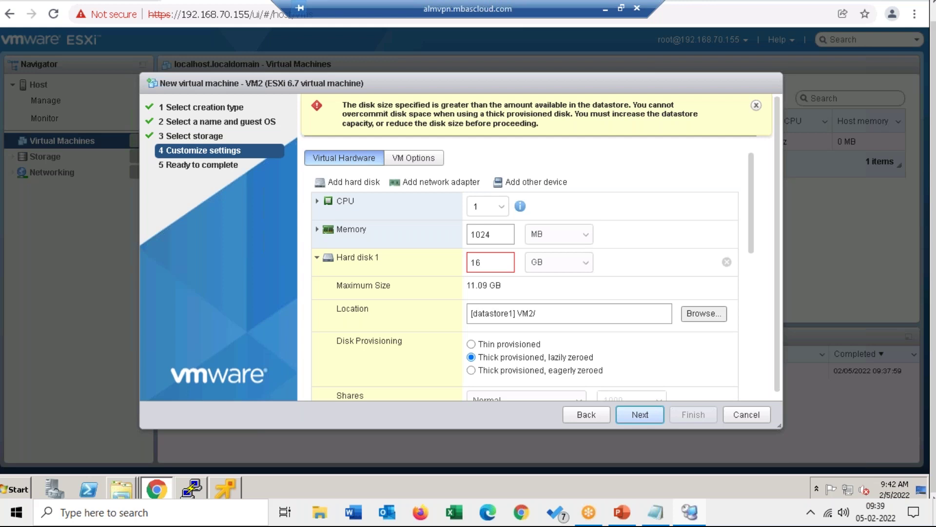
{"action": "left_click", "coordinate": [747, 418]}
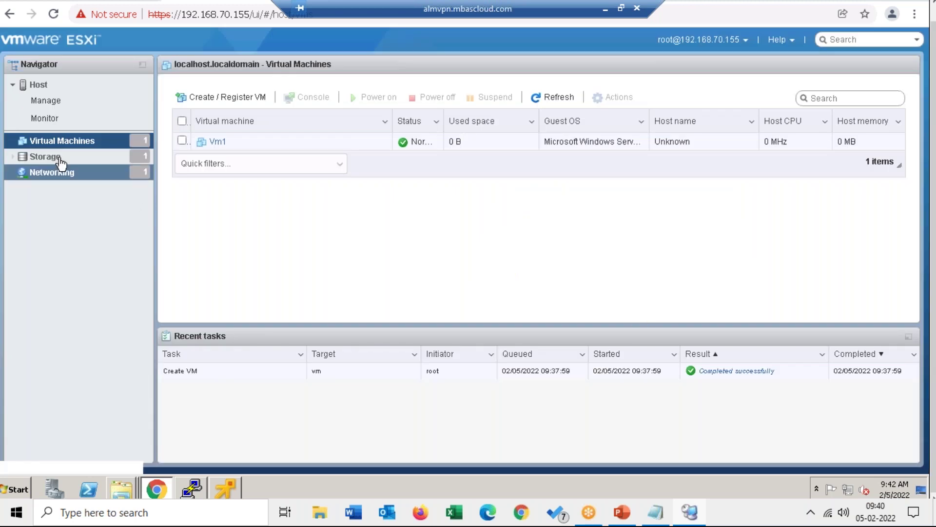
{"action": "left_click", "coordinate": [56, 157]}
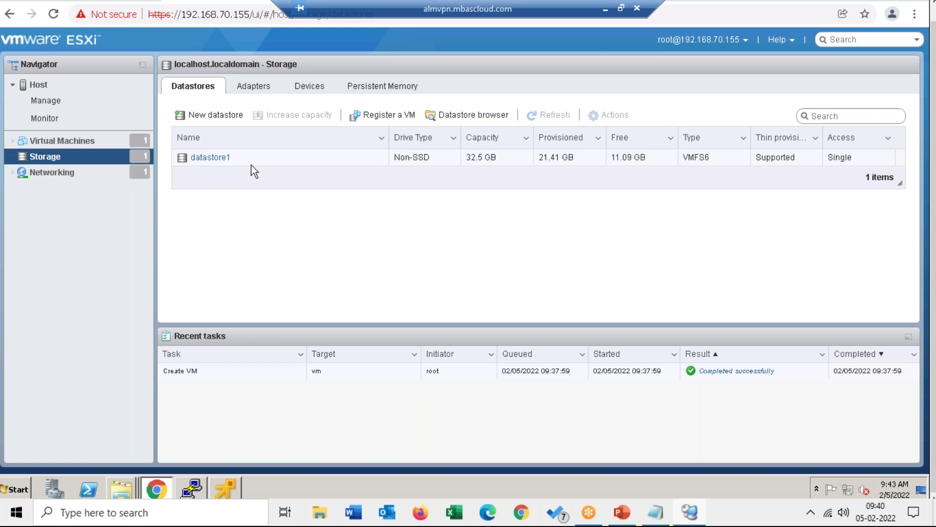
{"action": "left_click", "coordinate": [274, 162]}
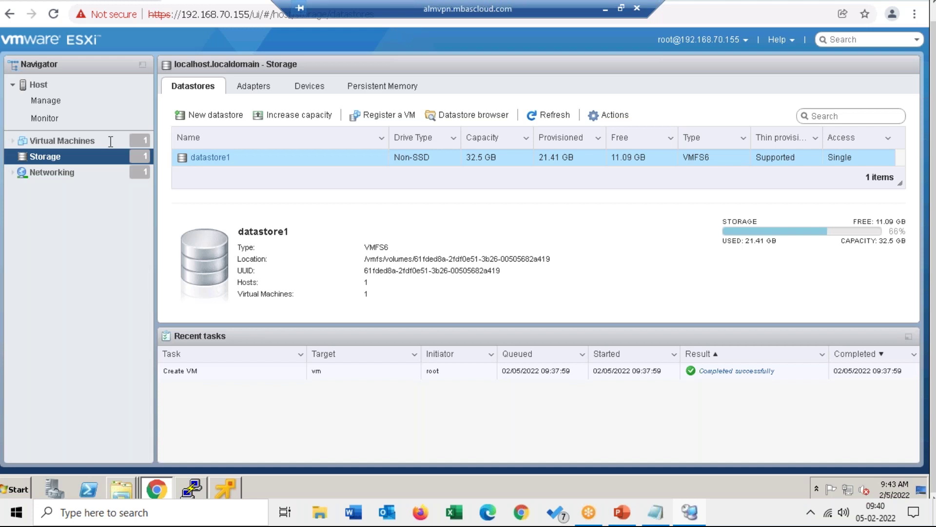
{"action": "left_click", "coordinate": [69, 144]}
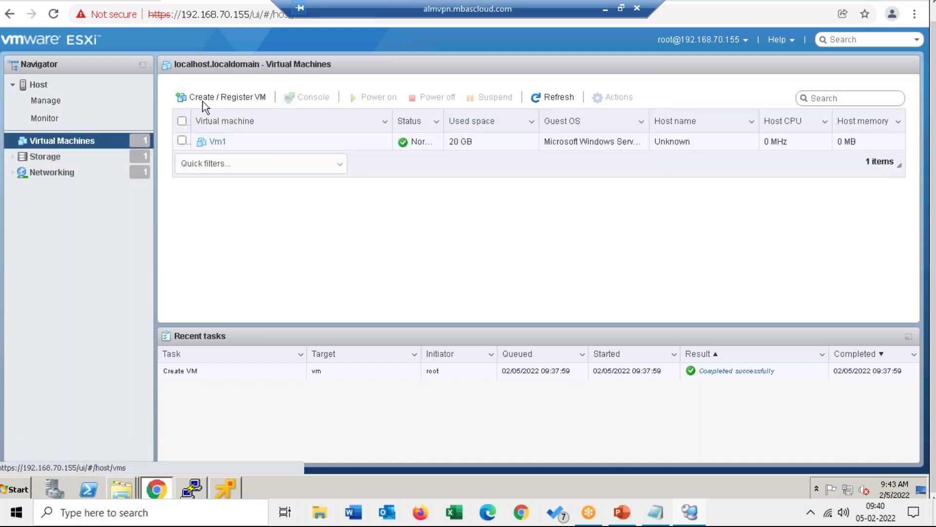
Start a new VM named vm22 with guest OS Linux, CentOS 8 (64-bit).
{"action": "left_click", "coordinate": [202, 97]}
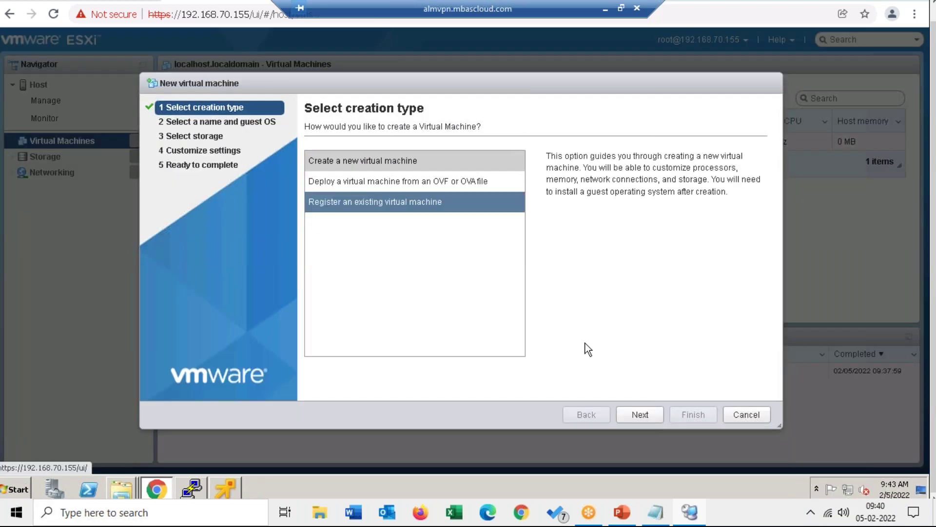
{"action": "left_click", "coordinate": [640, 414]}
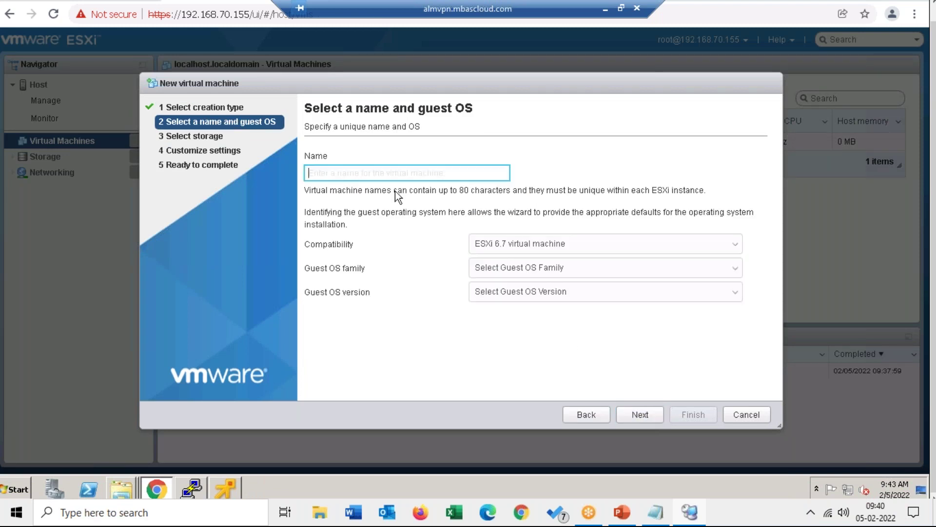
{"action": "type", "text": "vm22"}
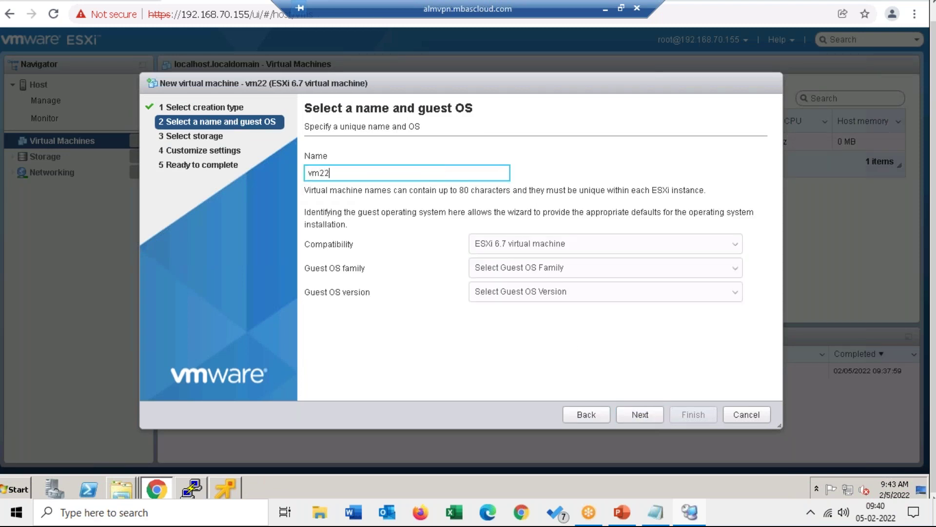
{"action": "left_click", "coordinate": [581, 269]}
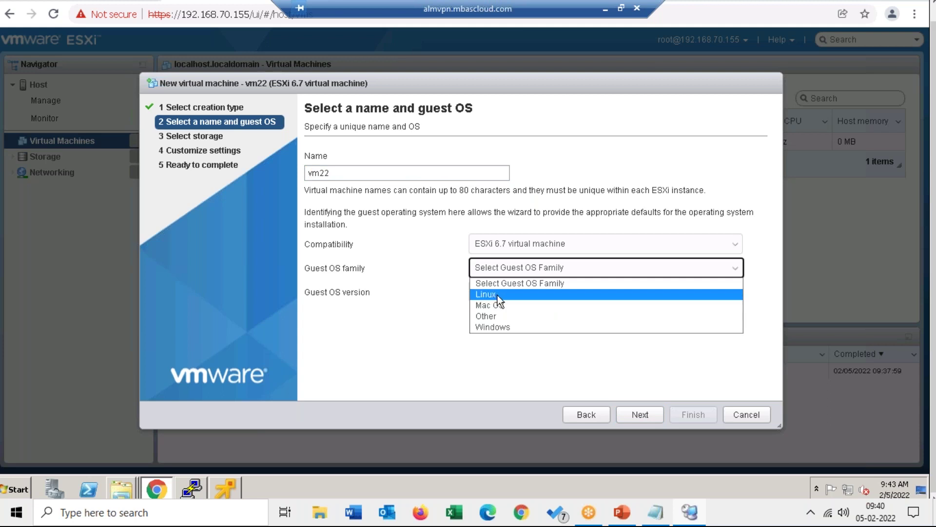
{"action": "left_click", "coordinate": [498, 295]}
{"action": "left_click", "coordinate": [524, 292]}
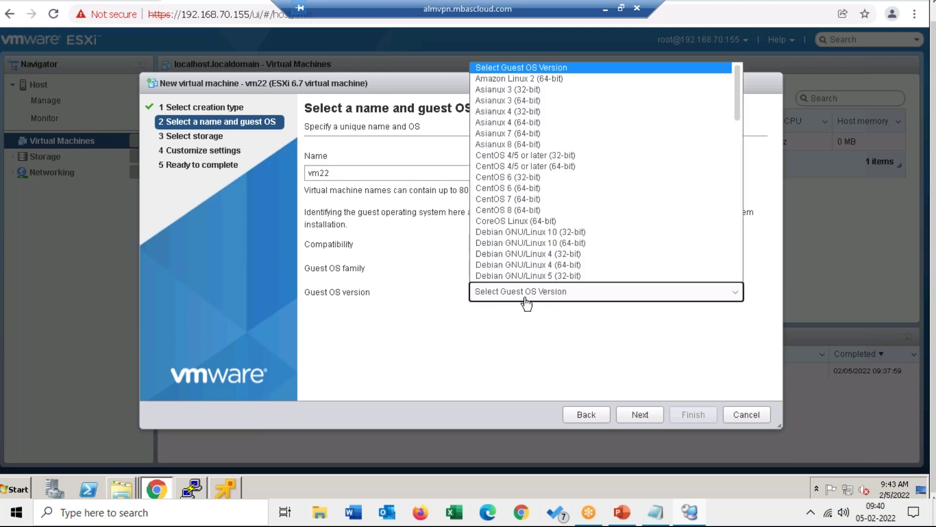
{"action": "left_click", "coordinate": [518, 211]}
Place vm22 on datastore1, set its hard disk to 5 GB, and finish creation.
{"action": "left_click", "coordinate": [641, 415]}
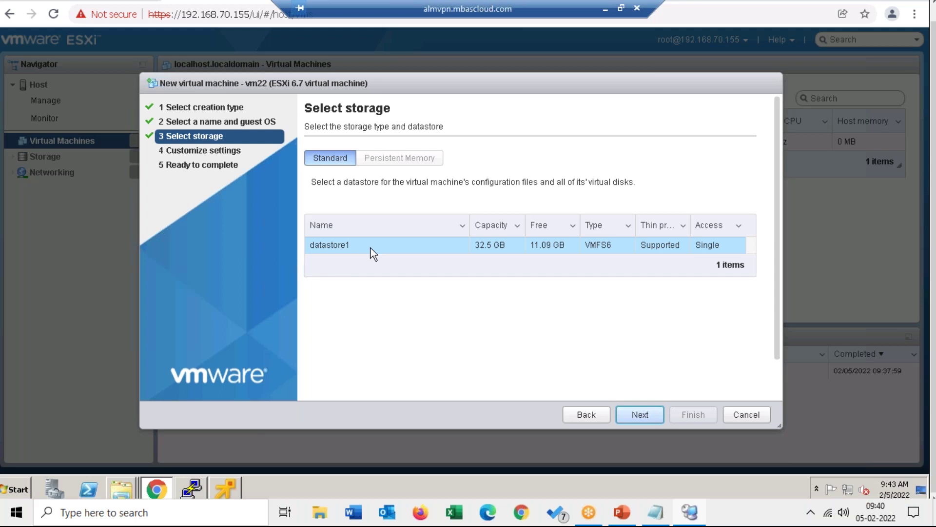
{"action": "left_click", "coordinate": [639, 413]}
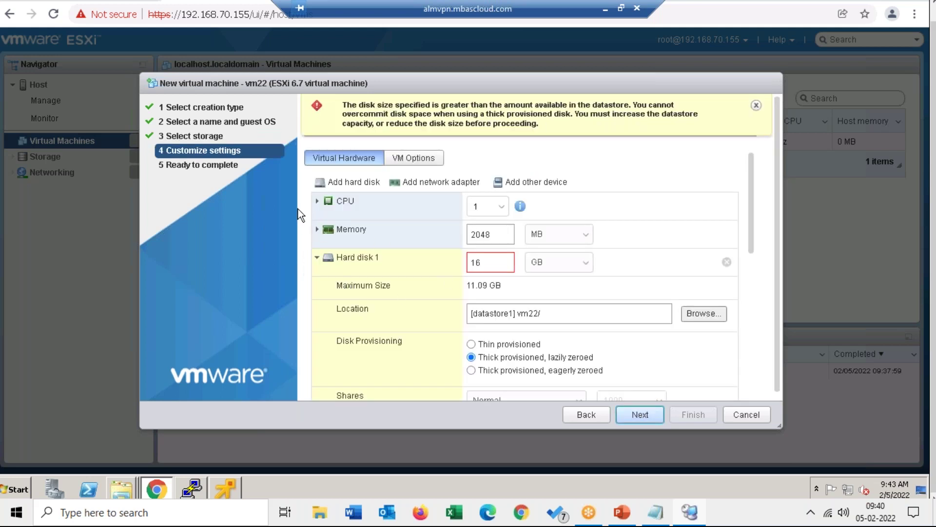
{"action": "left_click", "coordinate": [505, 269]}
{"action": "key", "text": "ctrl+a"}
{"action": "type", "text": "5"}
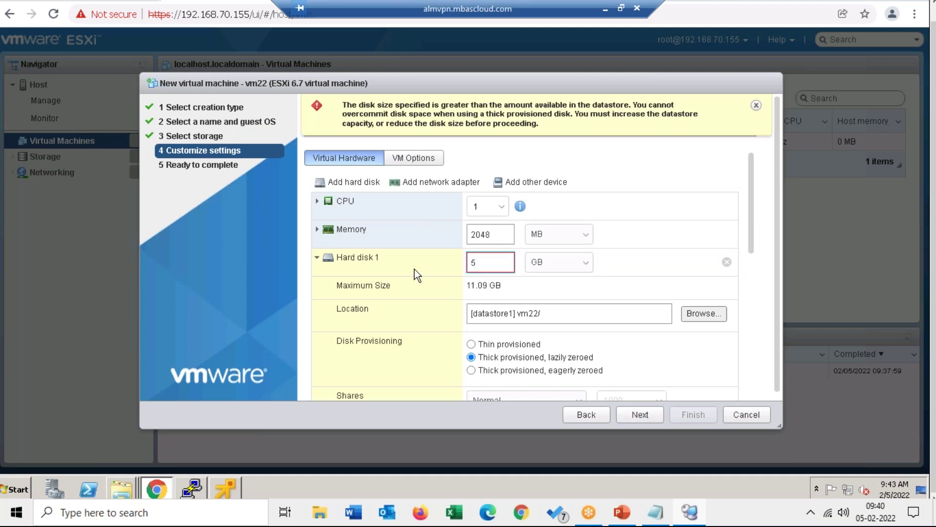
{"action": "key", "text": "Tab"}
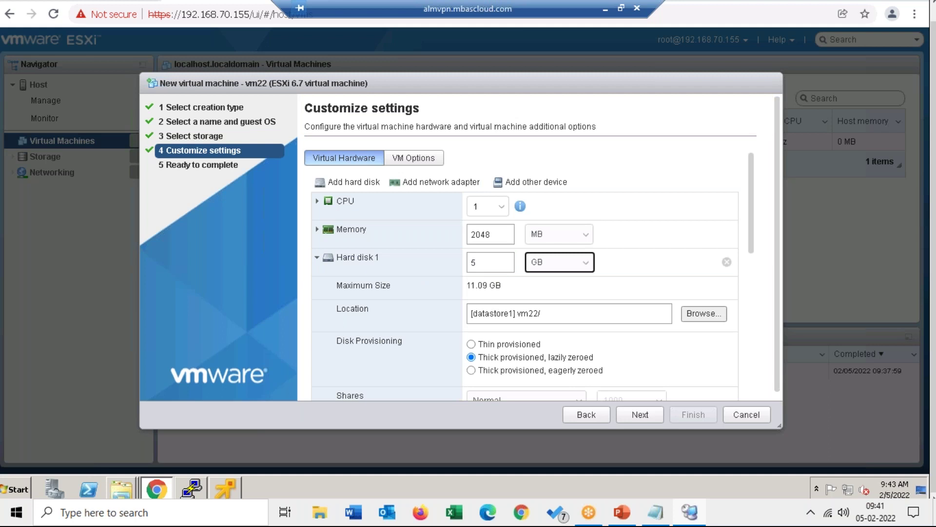
{"action": "scroll", "coordinate": [410, 324], "scroll_direction": "down", "scroll_amount": 6}
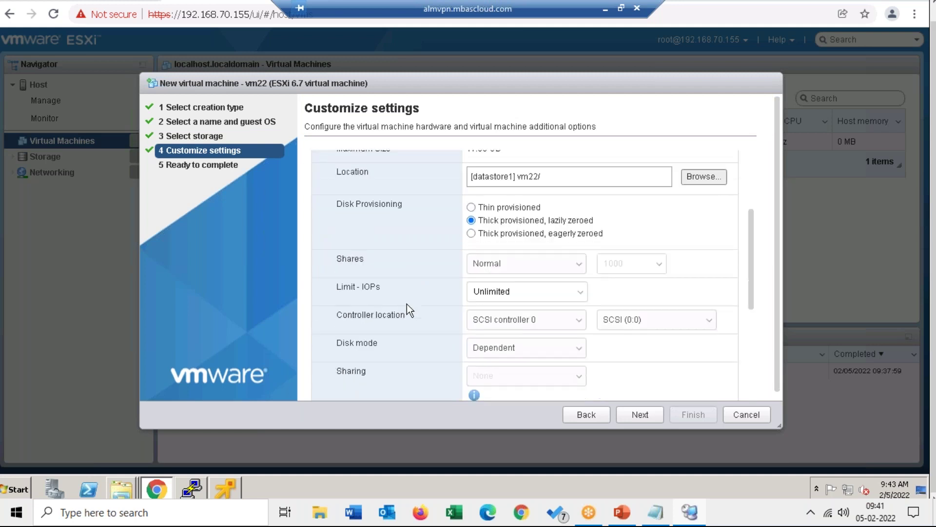
{"action": "scroll", "coordinate": [407, 303], "scroll_direction": "down", "scroll_amount": 1}
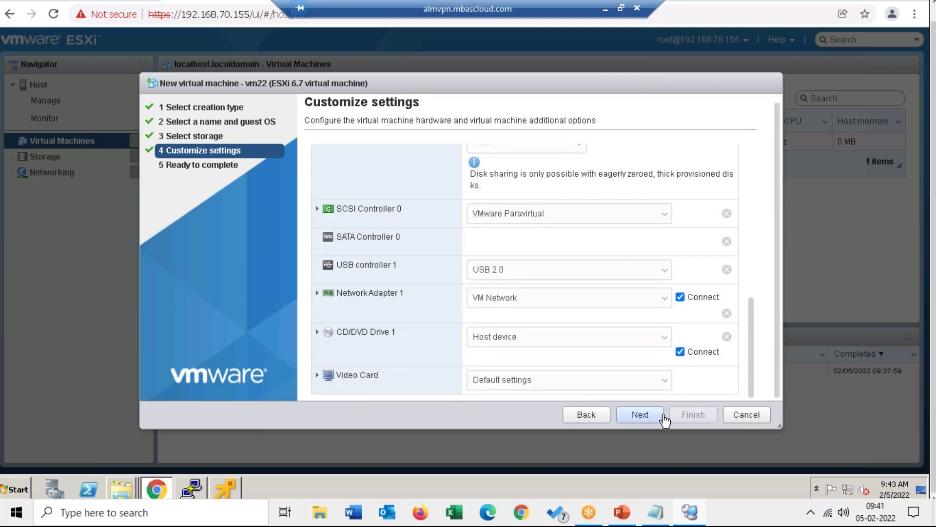
{"action": "left_click", "coordinate": [639, 414]}
{"action": "left_click", "coordinate": [699, 414]}
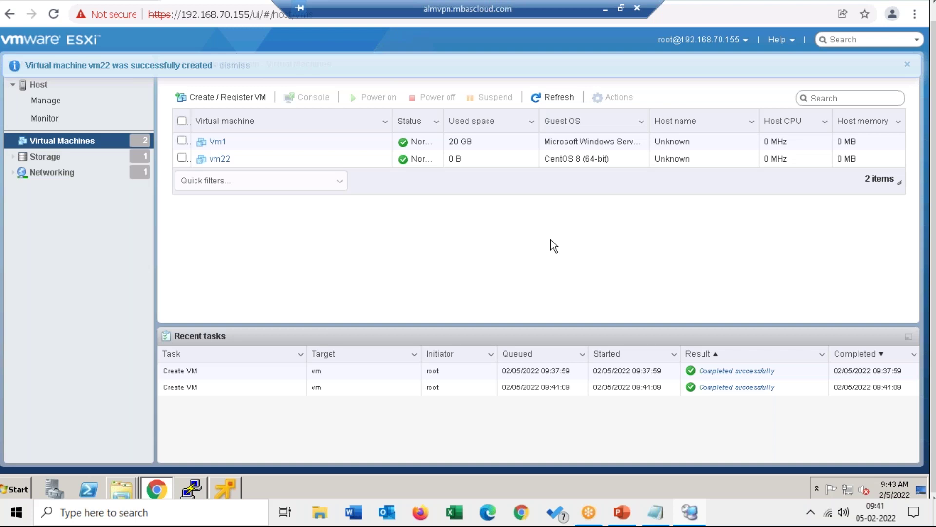
View the localhost.localdomain host summary, then return to the virtual machines list.
{"action": "left_click", "coordinate": [41, 86]}
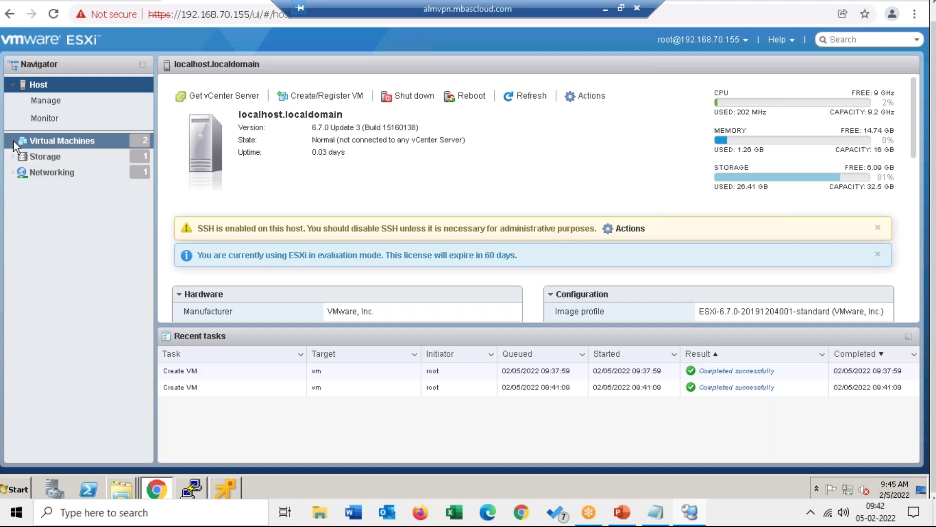
{"action": "left_click", "coordinate": [93, 142]}
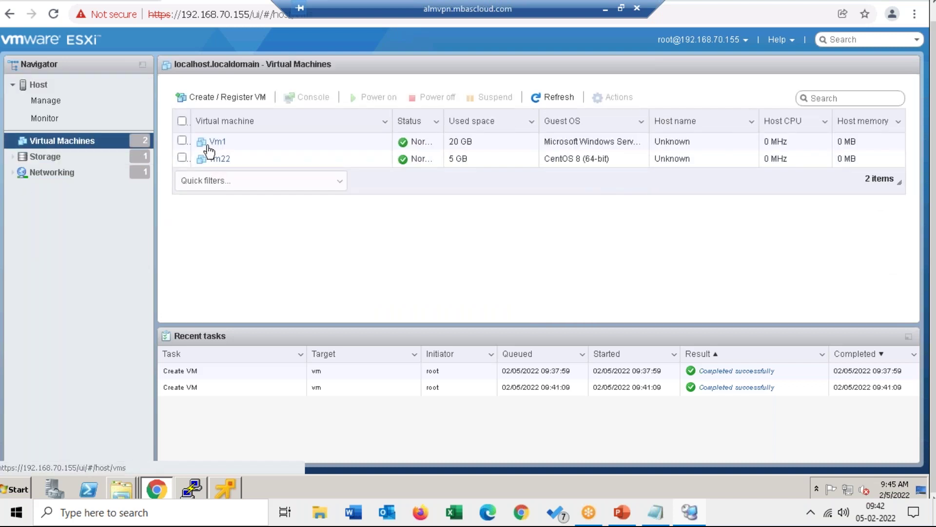
{"action": "left_click", "coordinate": [38, 85]}
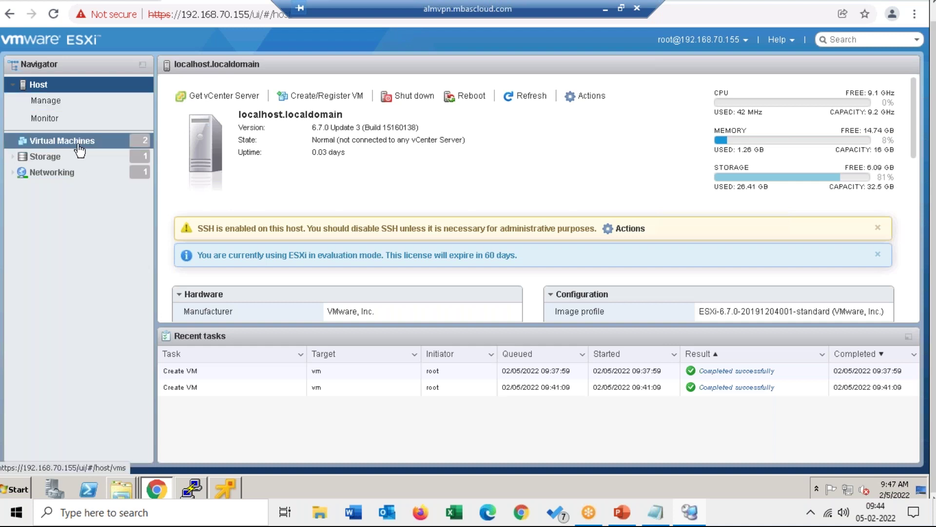
Delete the vm22 virtual machine from the Virtual Machines list.
{"action": "left_click", "coordinate": [59, 140]}
{"action": "left_click", "coordinate": [245, 162]}
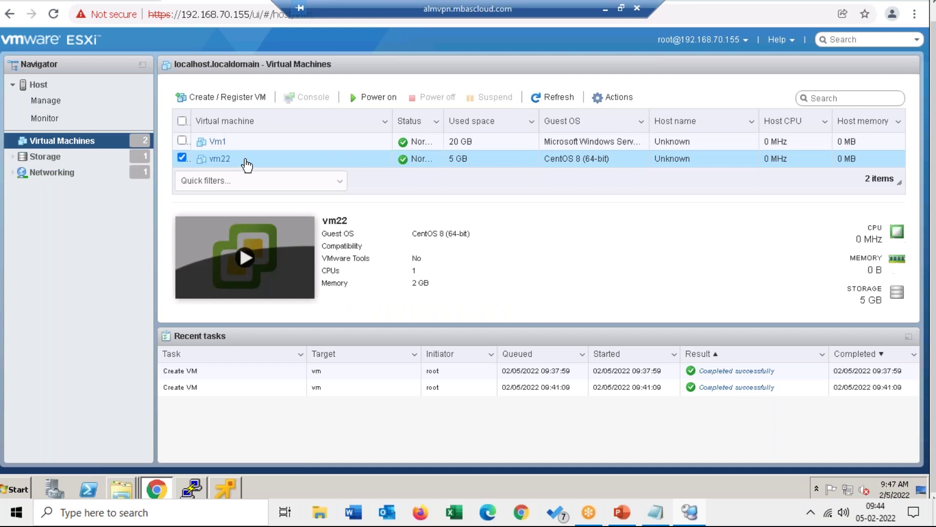
{"action": "right_click", "coordinate": [282, 213]}
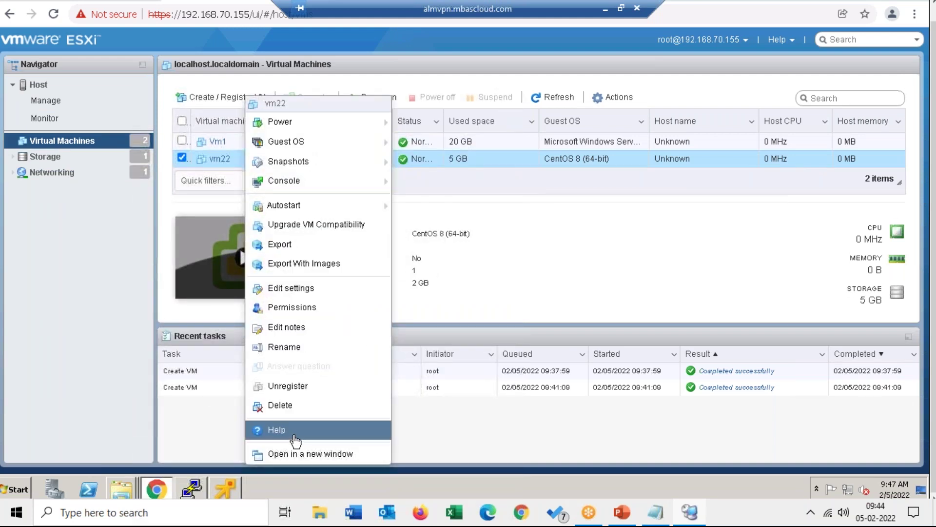
{"action": "left_click", "coordinate": [290, 414]}
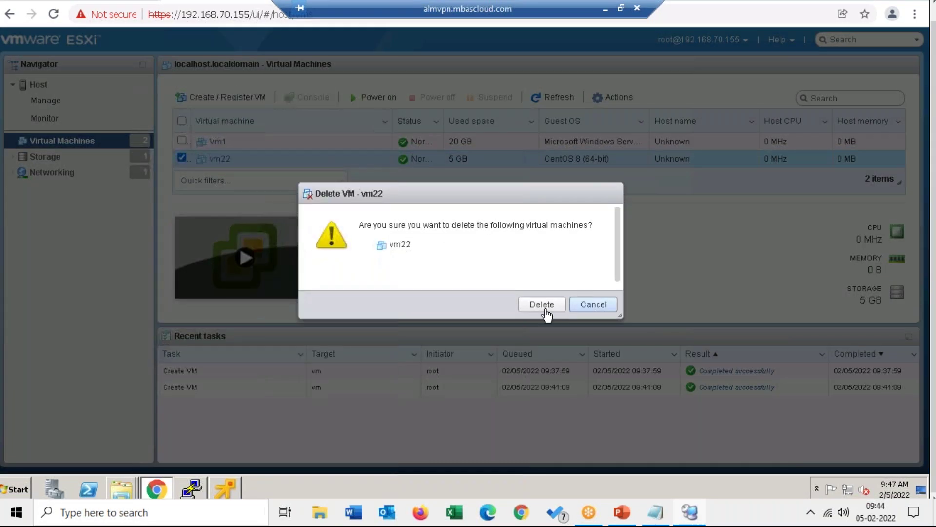
{"action": "left_click", "coordinate": [539, 310]}
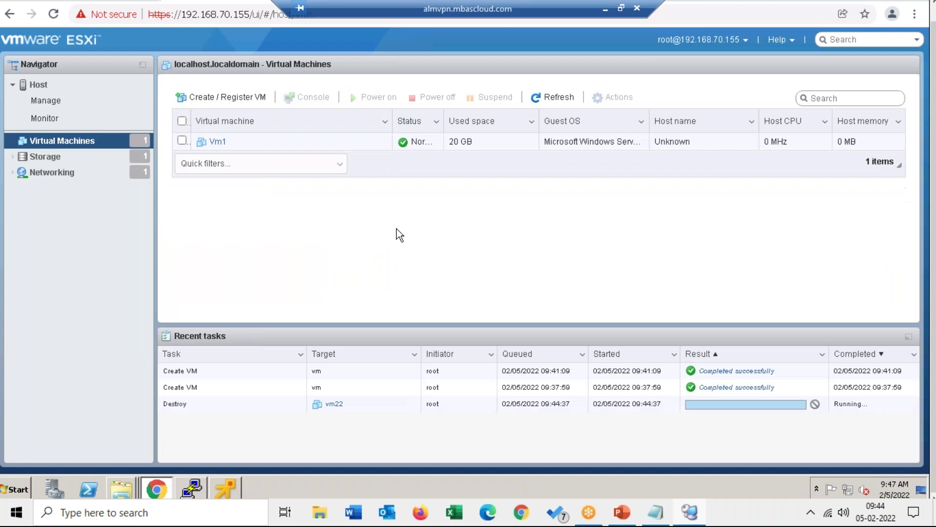
Delete Vm1 as well and check the host summary showing 1.41 GB storage used.
{"action": "left_click", "coordinate": [253, 149]}
{"action": "right_click", "coordinate": [254, 150]}
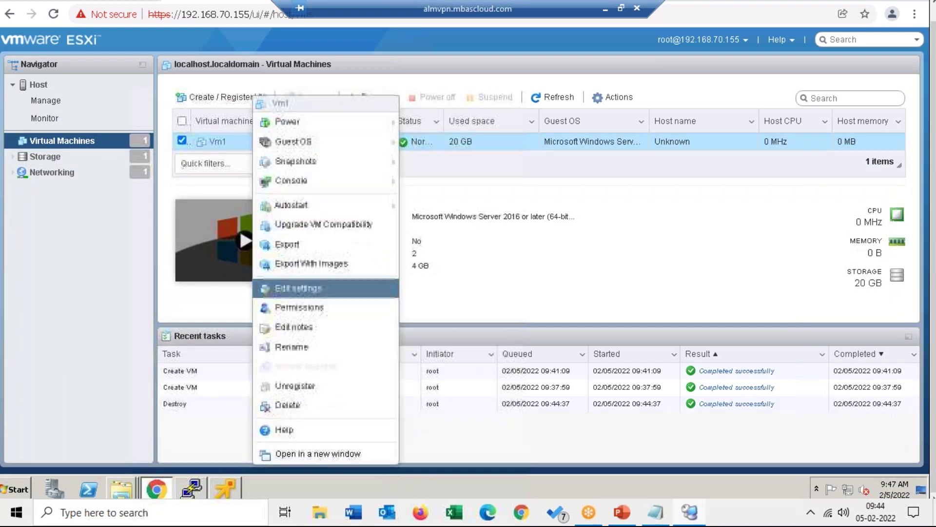
{"action": "left_click", "coordinate": [299, 403]}
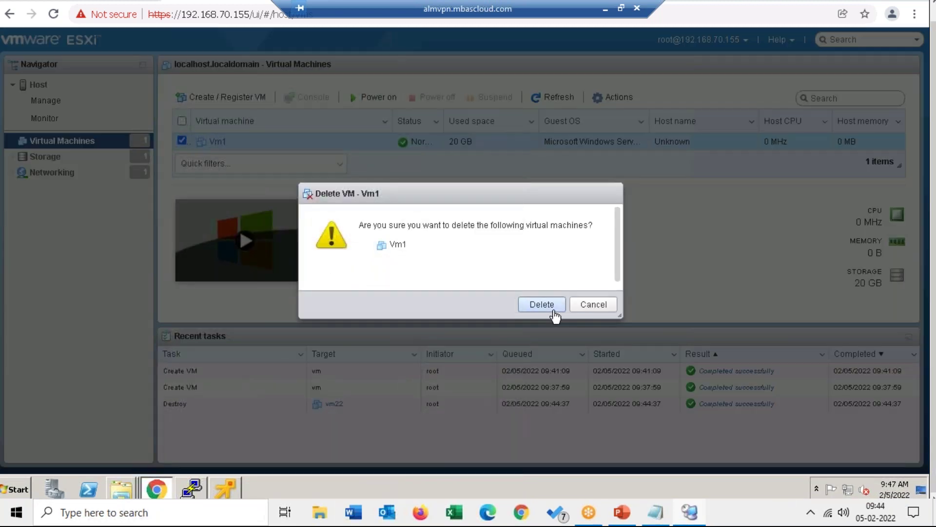
{"action": "left_click", "coordinate": [539, 307]}
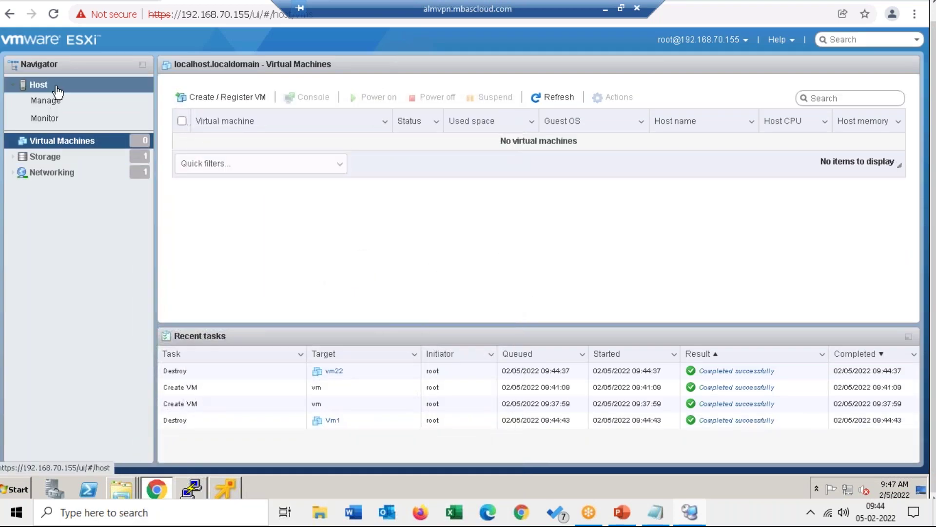
{"action": "left_click", "coordinate": [56, 89]}
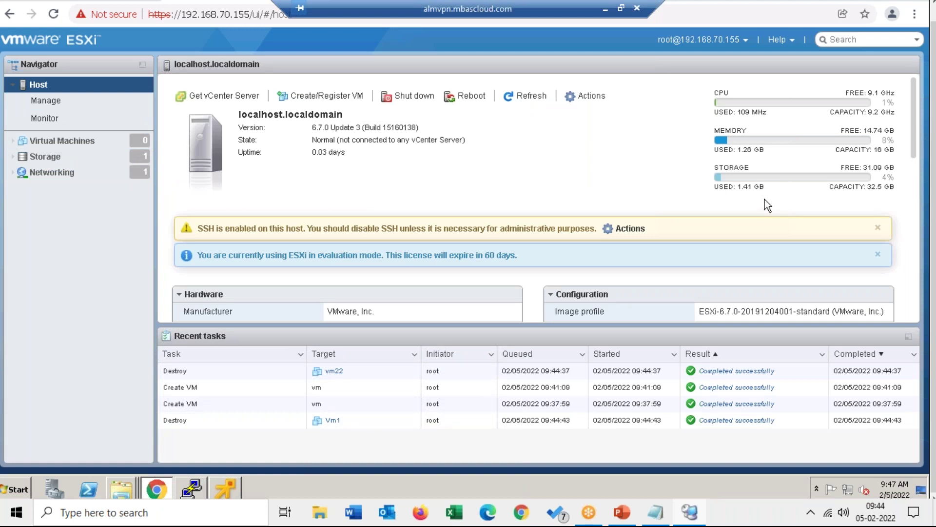
{"action": "left_click", "coordinate": [93, 142]}
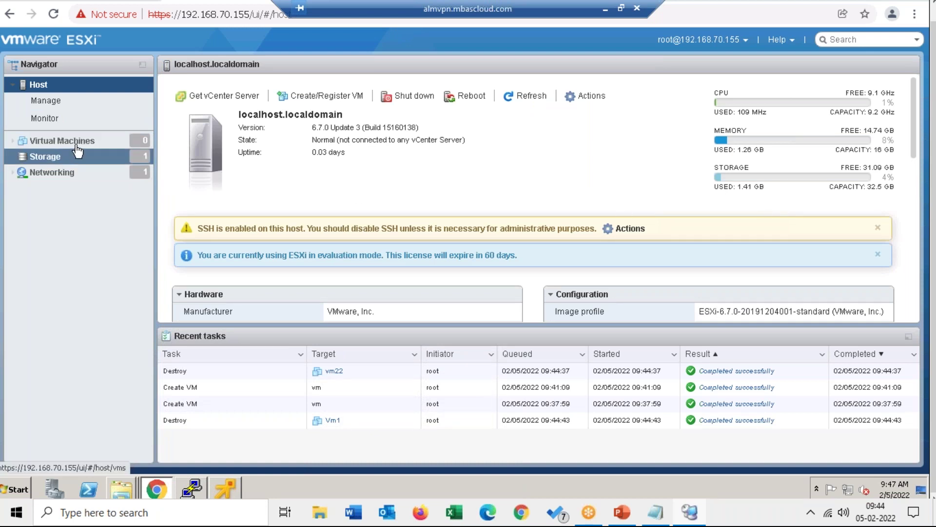
Start a new VM named vm1 with guest OS Windows Server 2003 Datacenter (32-bit).
{"action": "right_click", "coordinate": [94, 143]}
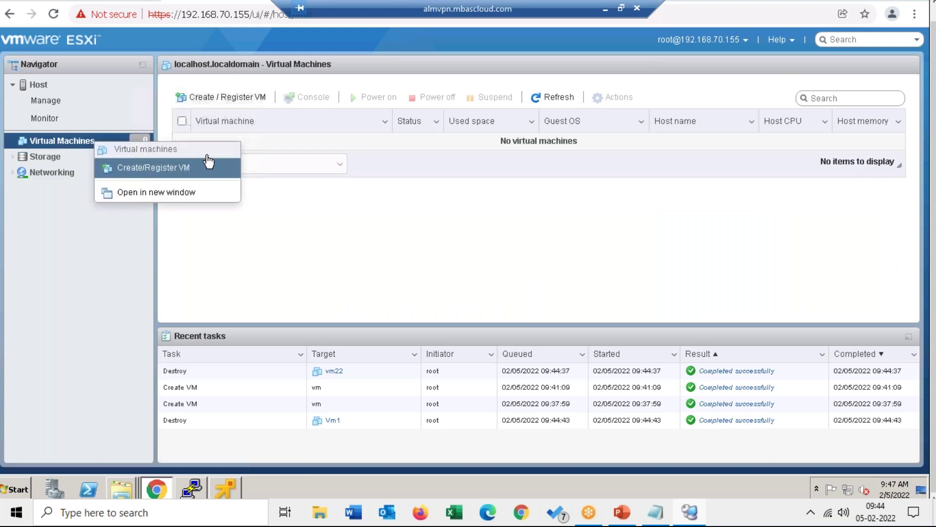
{"action": "left_click", "coordinate": [156, 168]}
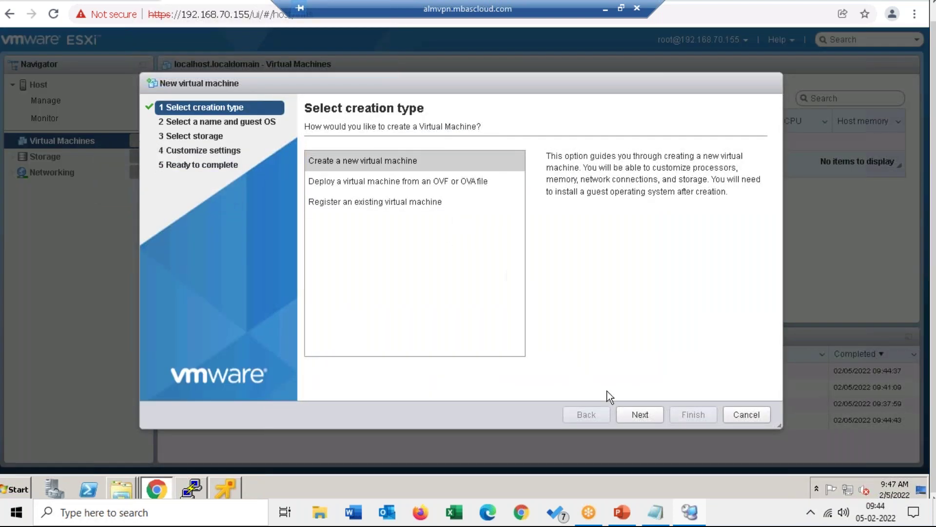
{"action": "left_click", "coordinate": [637, 416]}
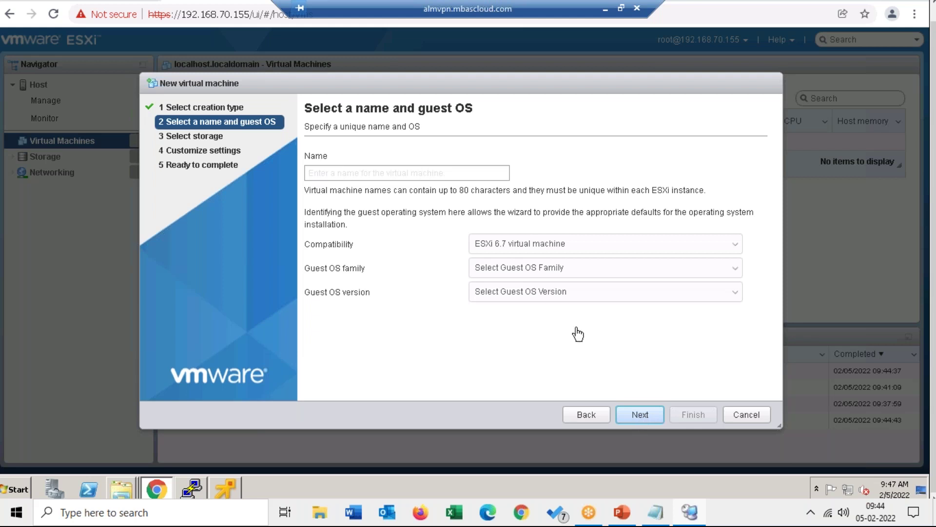
{"action": "left_click", "coordinate": [471, 178]}
{"action": "type", "text": "vm1"}
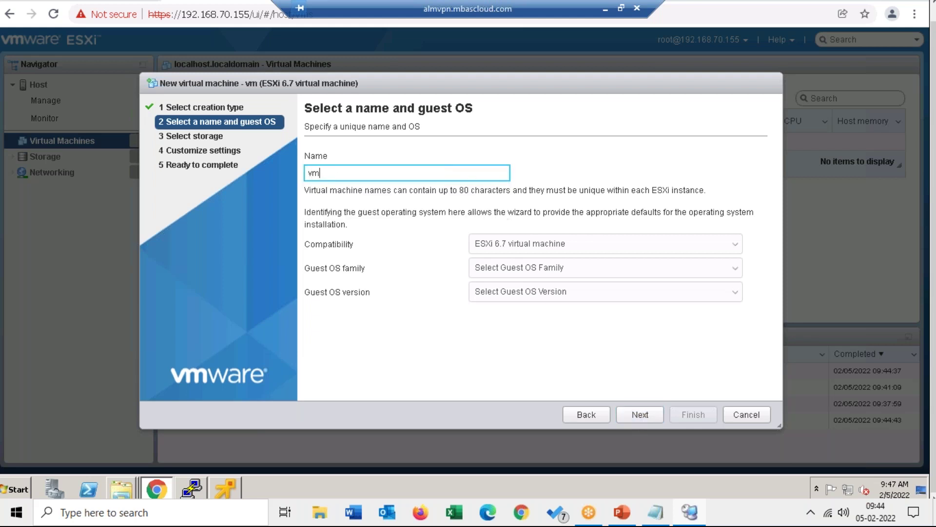
{"action": "left_click", "coordinate": [505, 268]}
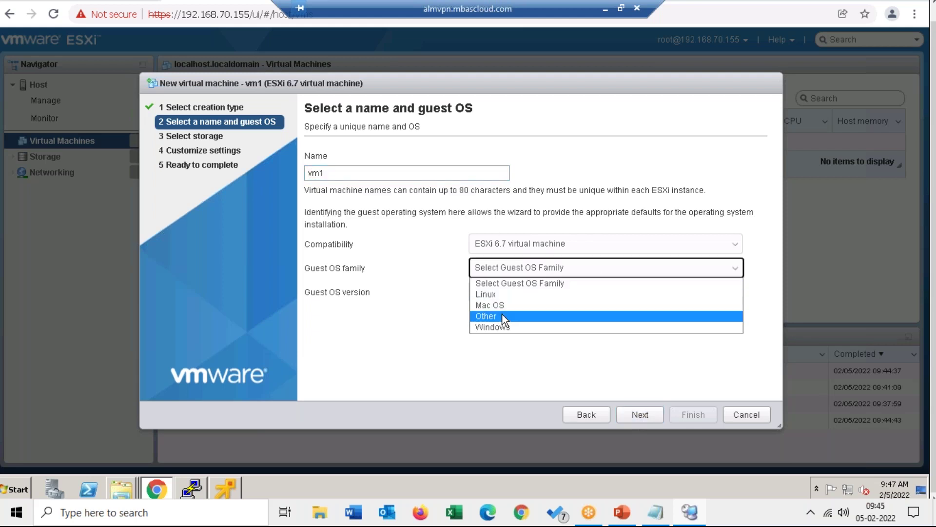
{"action": "left_click", "coordinate": [494, 326]}
{"action": "left_click", "coordinate": [503, 292]}
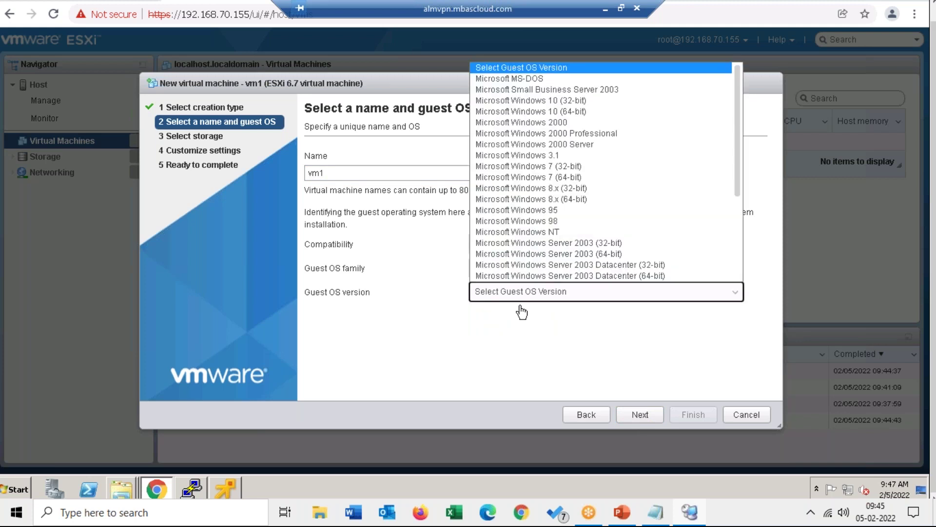
{"action": "left_click", "coordinate": [551, 265]}
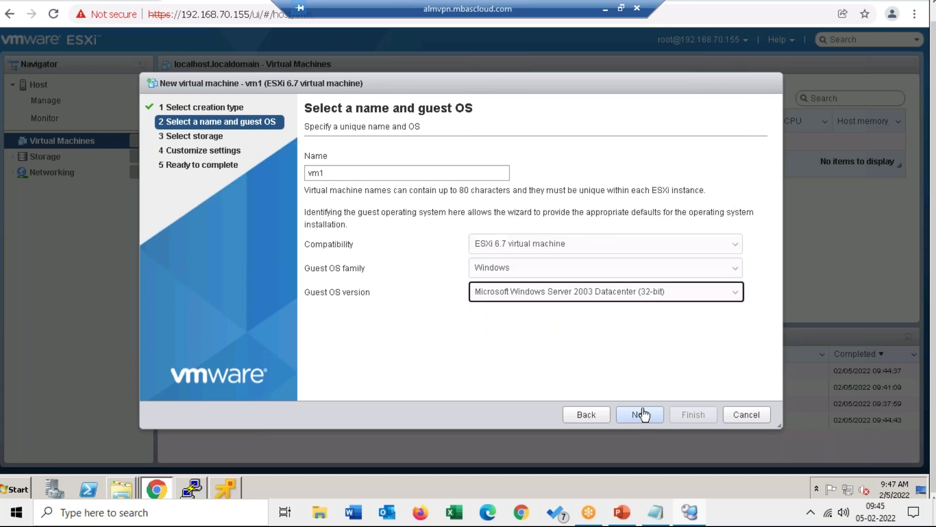
Keep datastore1 and default hardware, then finish creating vm1.
{"action": "left_click", "coordinate": [642, 413]}
{"action": "left_click", "coordinate": [639, 414]}
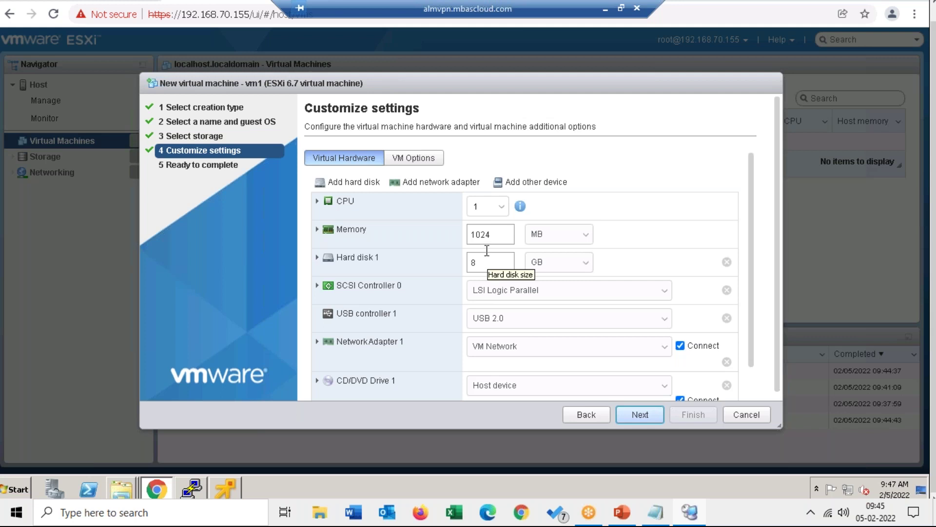
{"action": "left_click", "coordinate": [640, 415]}
{"action": "left_click", "coordinate": [704, 413]}
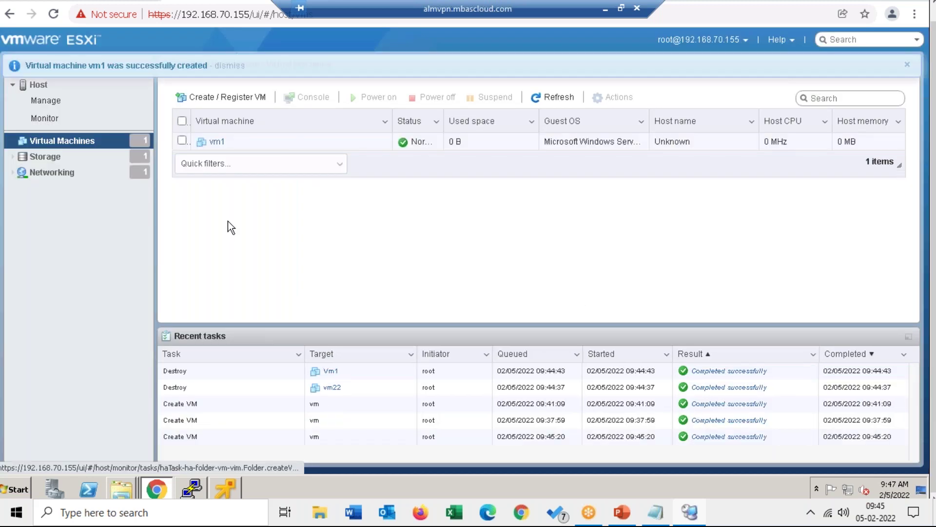
{"action": "left_click", "coordinate": [47, 88]}
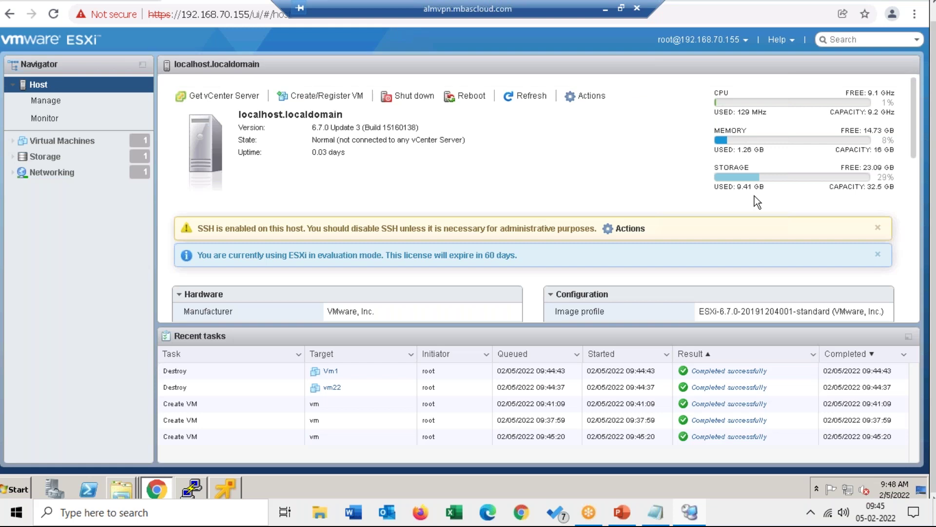
{"action": "left_click", "coordinate": [54, 141]}
{"action": "right_click", "coordinate": [68, 143]}
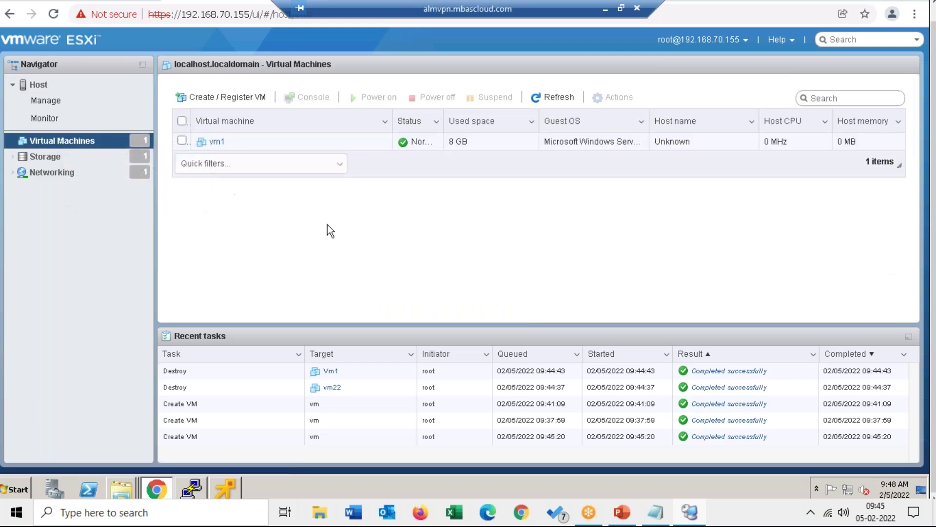
Start a new virtual machine named vm2 with guest OS Windows Server 2003 (64-bit).
{"action": "right_click", "coordinate": [112, 146]}
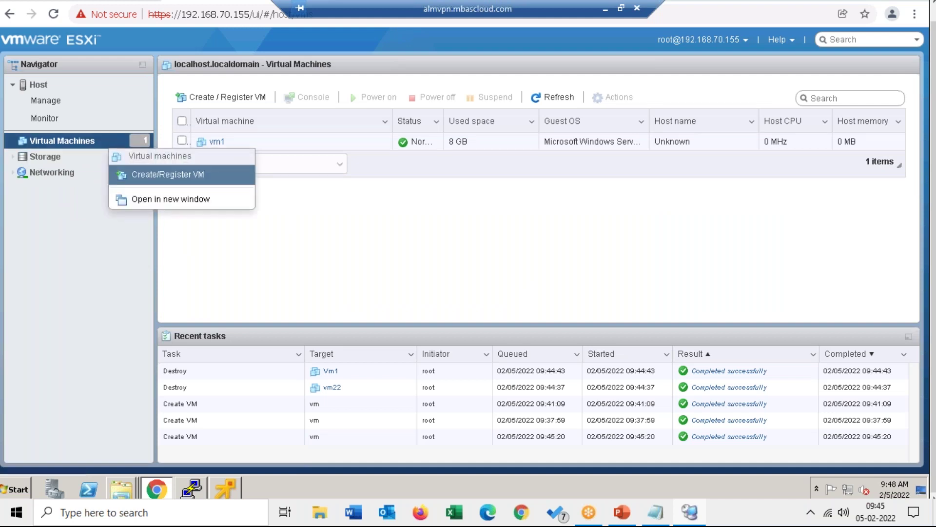
{"action": "left_click", "coordinate": [188, 174]}
{"action": "left_click", "coordinate": [640, 414]}
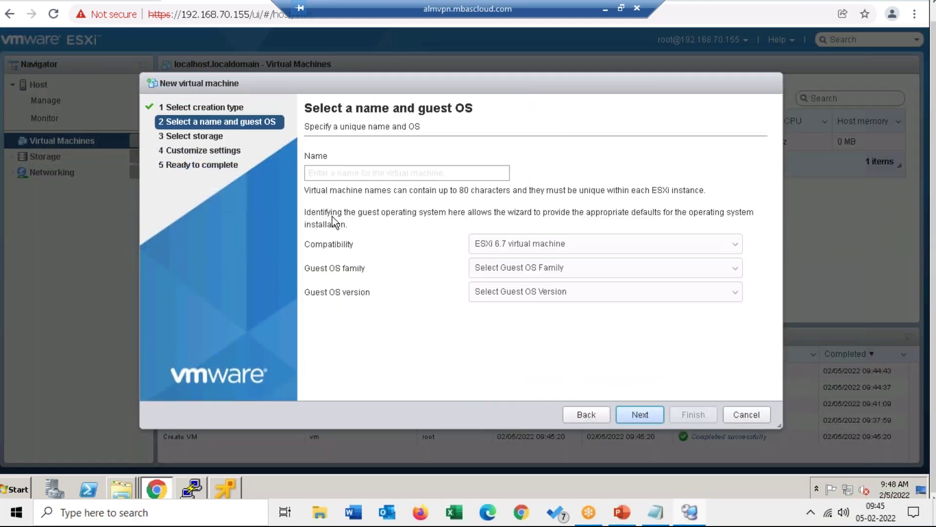
{"action": "left_click", "coordinate": [378, 173]}
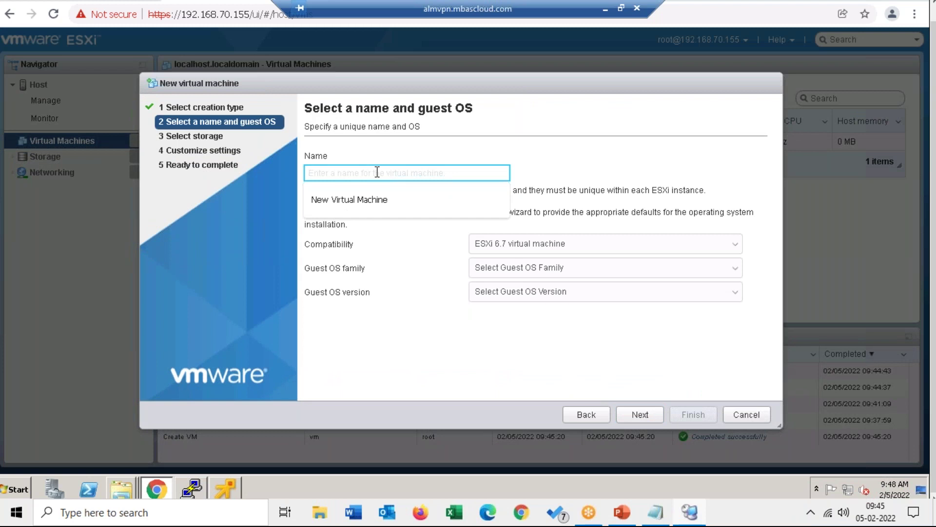
{"action": "type", "text": "vm2"}
{"action": "left_click", "coordinate": [555, 268]}
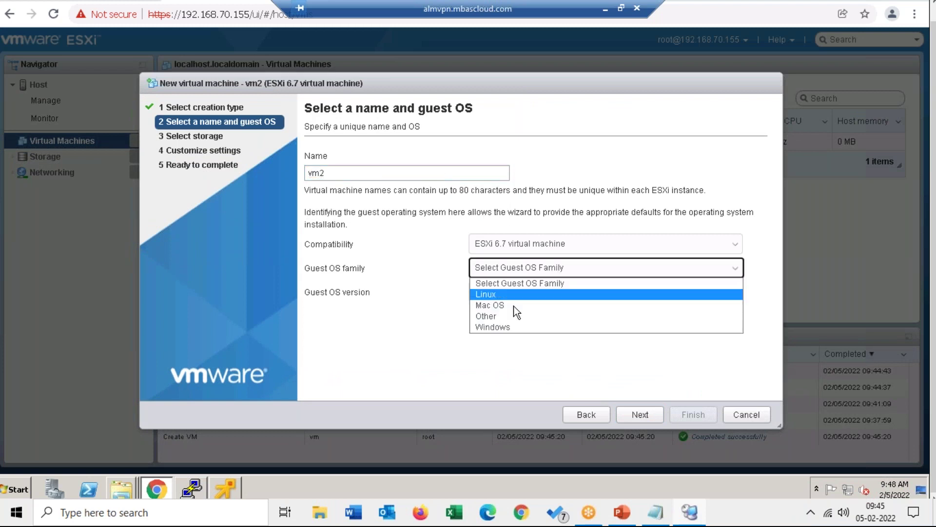
{"action": "left_click", "coordinate": [492, 326]}
{"action": "left_click", "coordinate": [546, 292]}
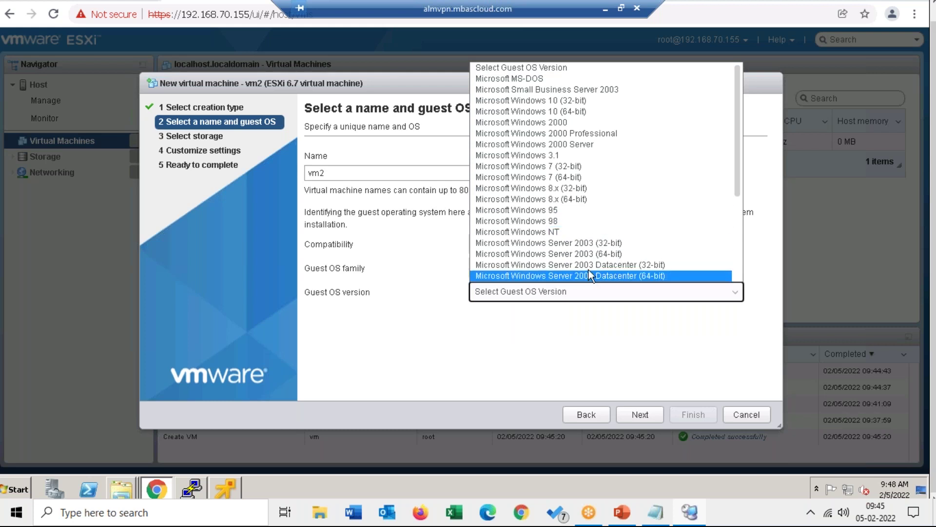
{"action": "left_click", "coordinate": [619, 254]}
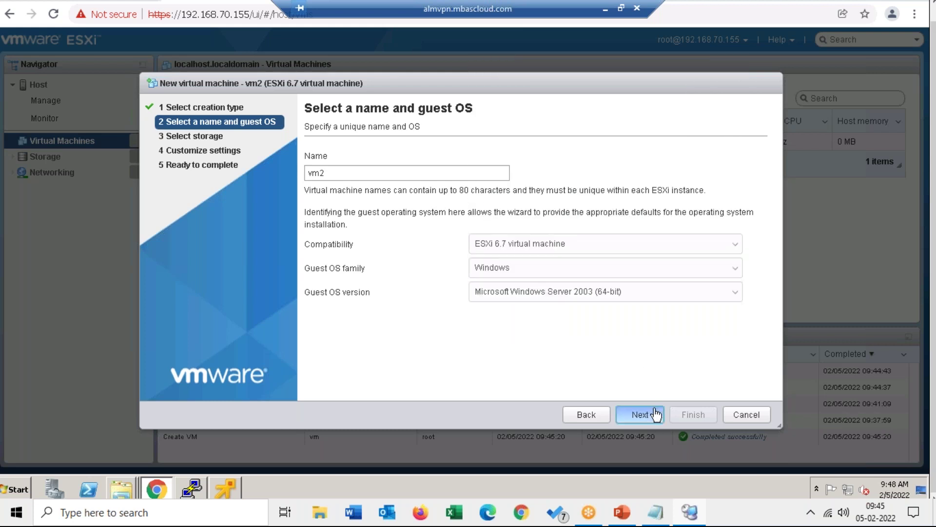
Keep datastore1, make Hard disk 1 thin provisioned, and finish creating vm2.
{"action": "left_click", "coordinate": [653, 414]}
{"action": "left_click", "coordinate": [636, 414]}
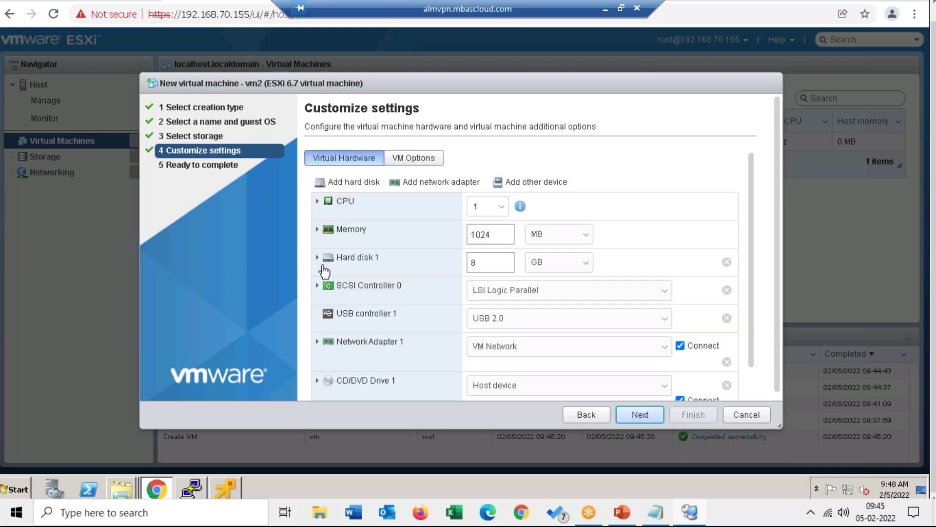
{"action": "left_click", "coordinate": [317, 257]}
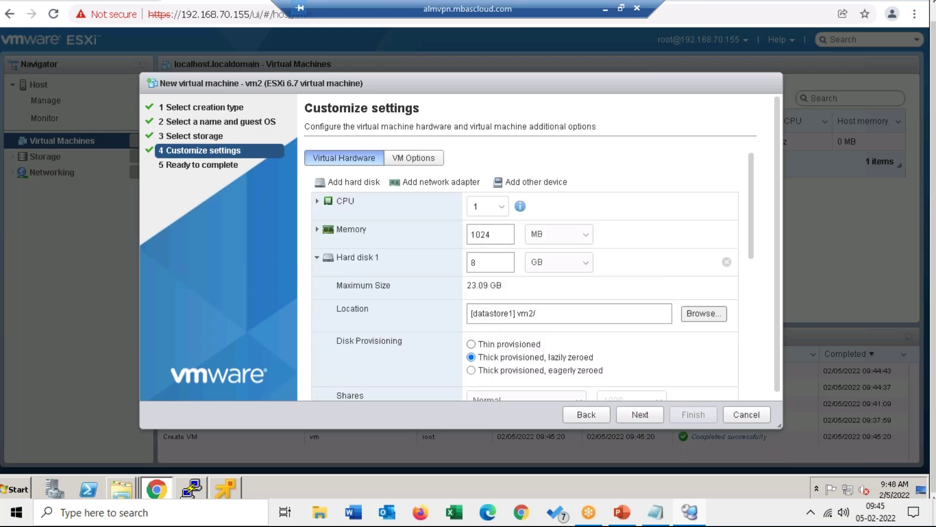
{"action": "left_click", "coordinate": [495, 347]}
{"action": "left_click", "coordinate": [317, 257]}
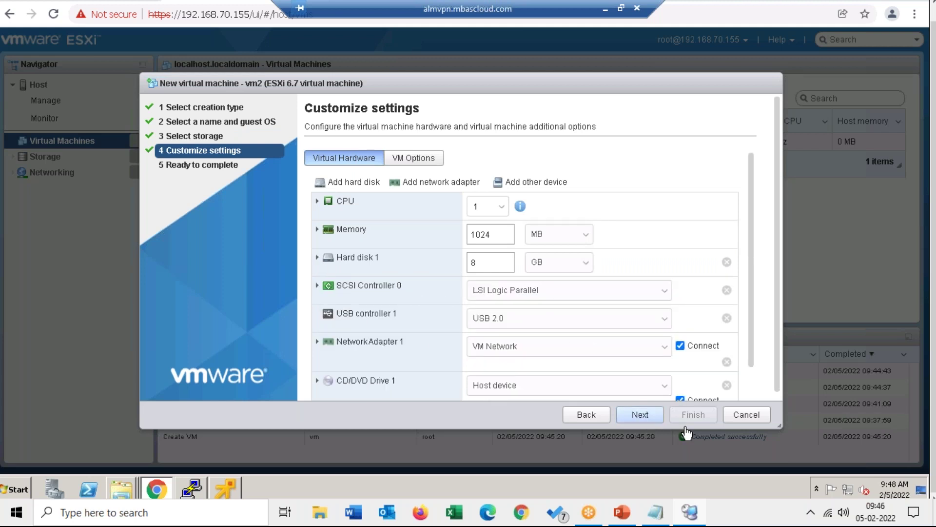
{"action": "left_click", "coordinate": [645, 414]}
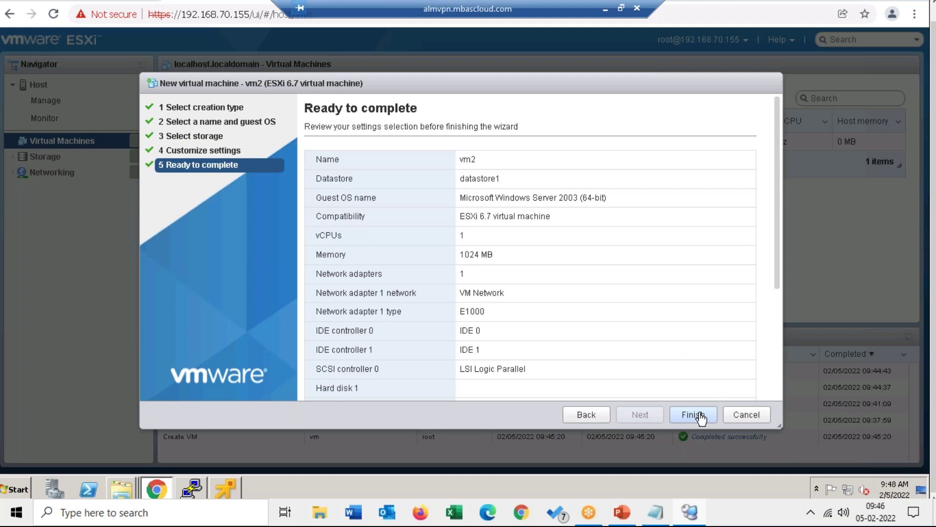
{"action": "left_click", "coordinate": [697, 415]}
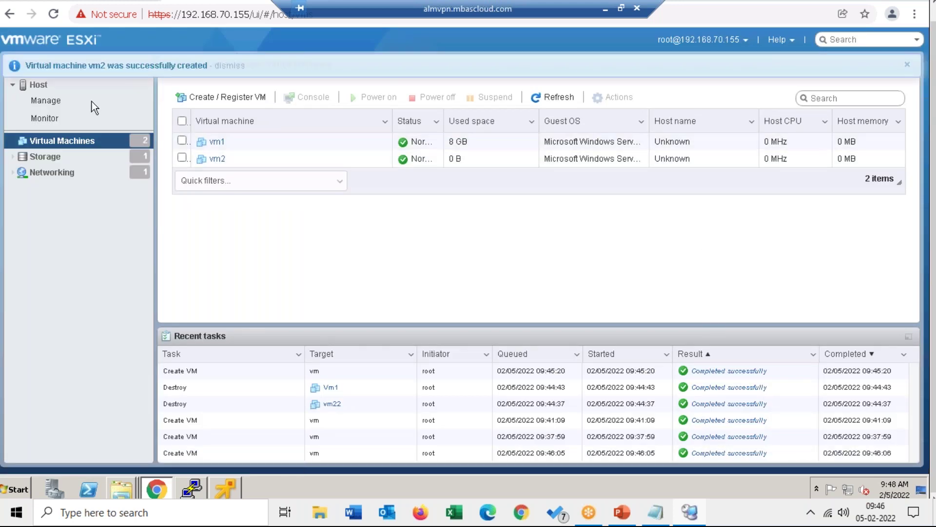
Return to the localhost.localdomain host summary from the Navigator.
{"action": "left_click", "coordinate": [62, 92]}
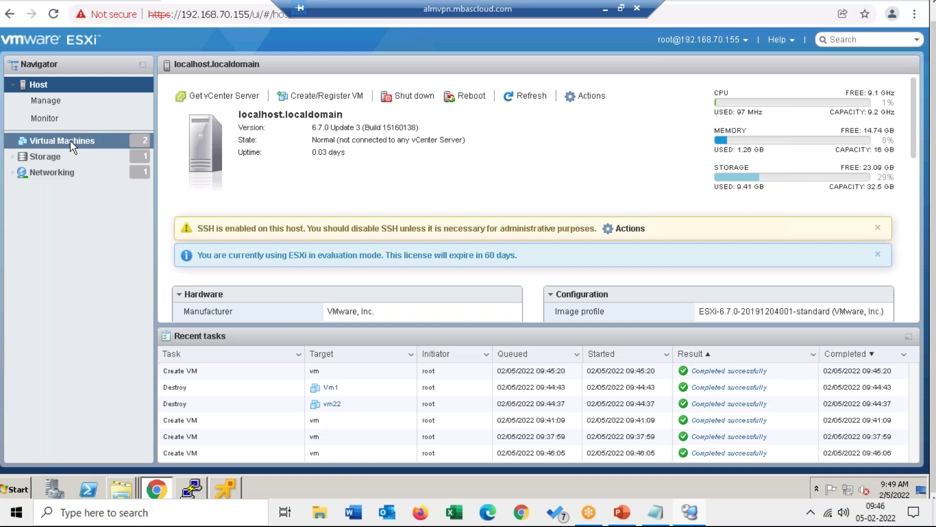
Move between the Host and Virtual Machines pages, glance at vm2, and leave vm1 selected.
{"action": "left_click", "coordinate": [96, 144]}
{"action": "right_click", "coordinate": [97, 145]}
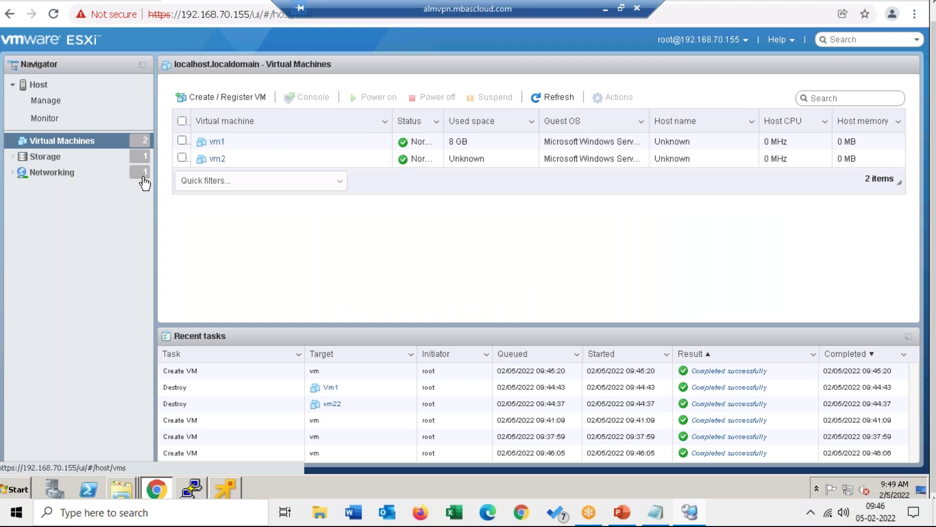
{"action": "left_click", "coordinate": [58, 86]}
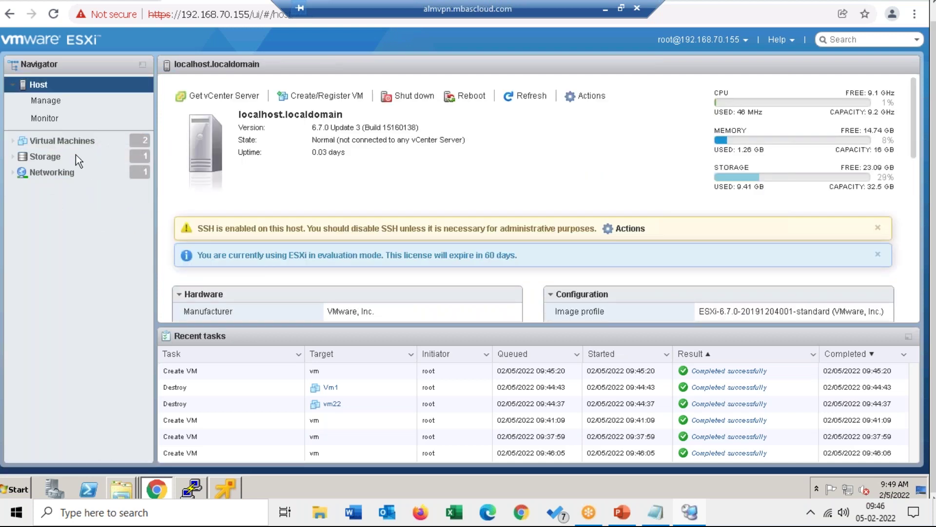
{"action": "left_click", "coordinate": [89, 142]}
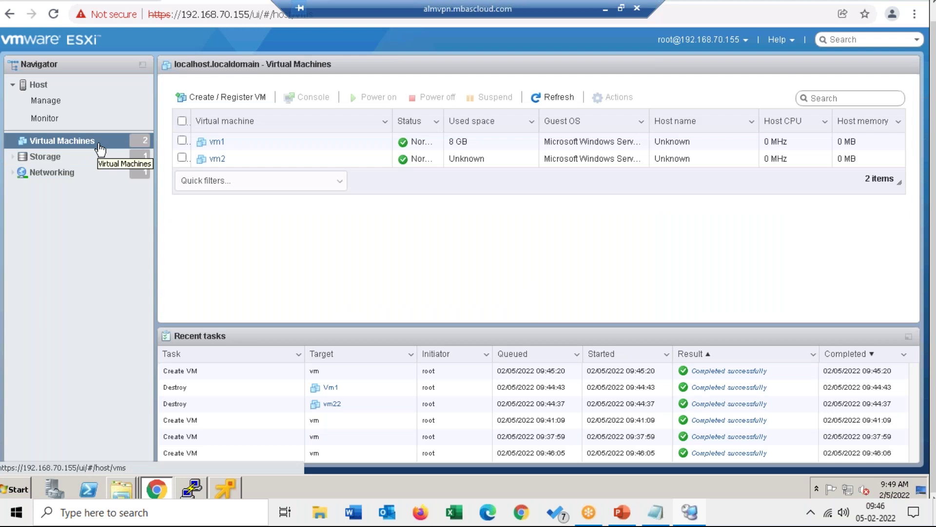
{"action": "left_click", "coordinate": [39, 84]}
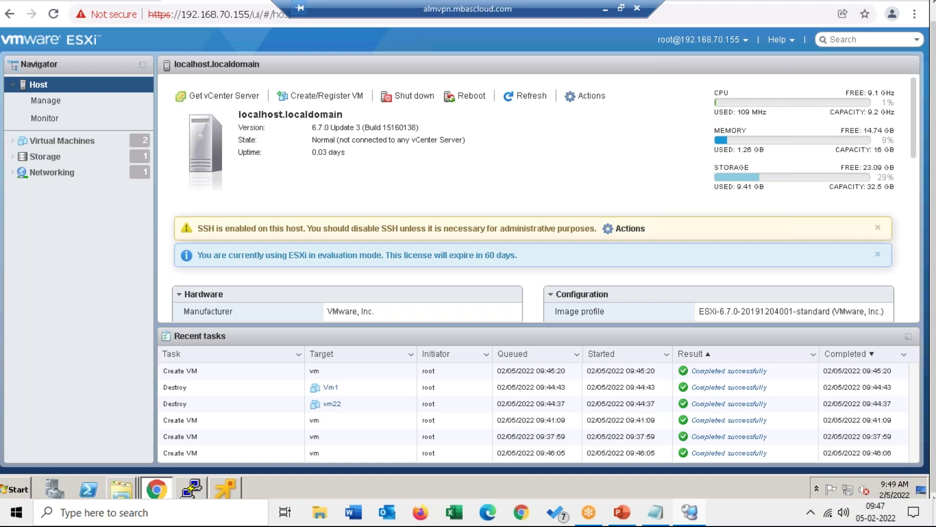
{"action": "left_click", "coordinate": [62, 140]}
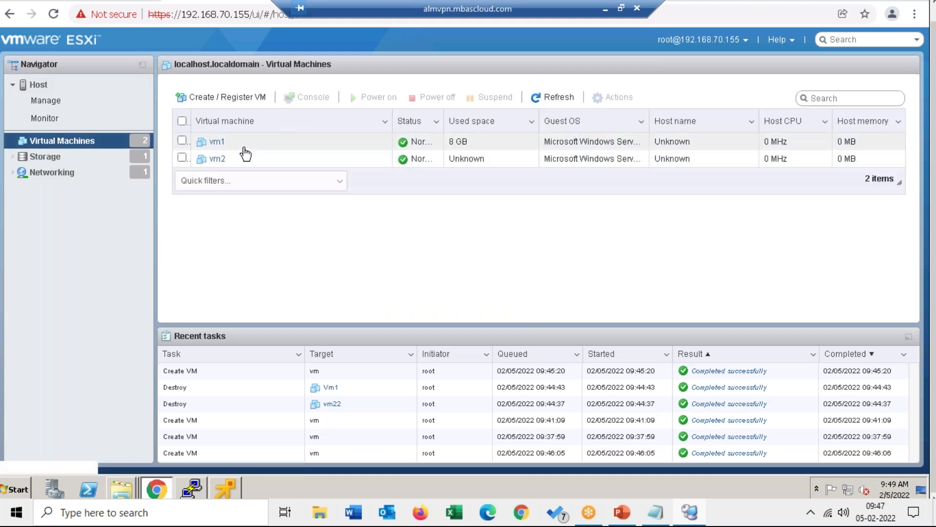
{"action": "left_click", "coordinate": [243, 142]}
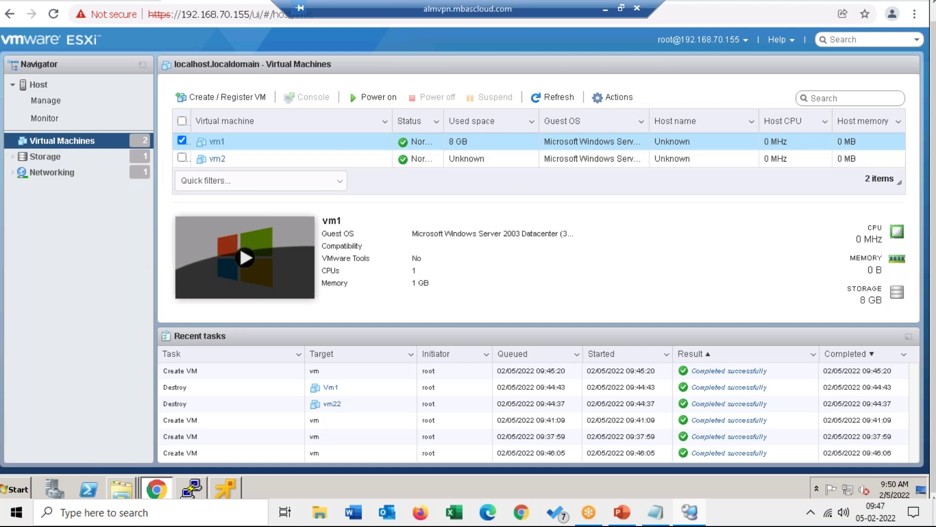
{"action": "left_click", "coordinate": [218, 158]}
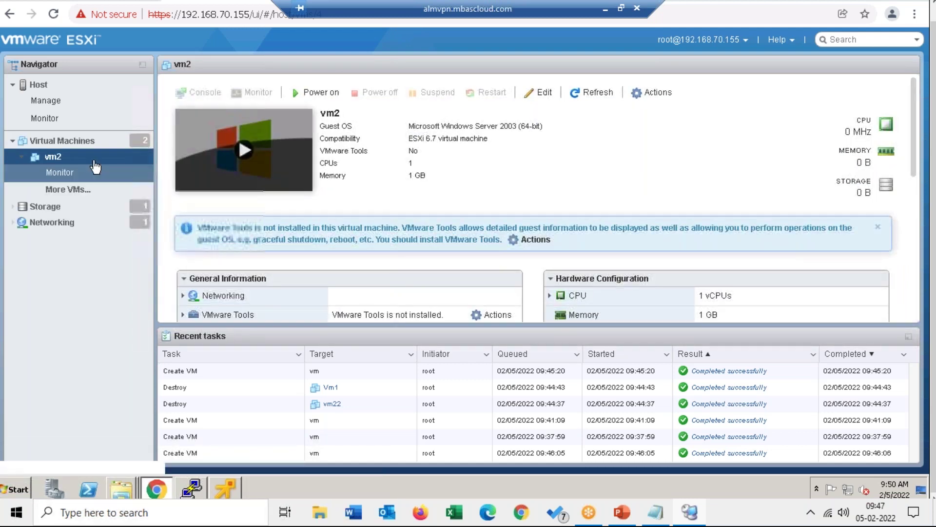
{"action": "left_click", "coordinate": [63, 141]}
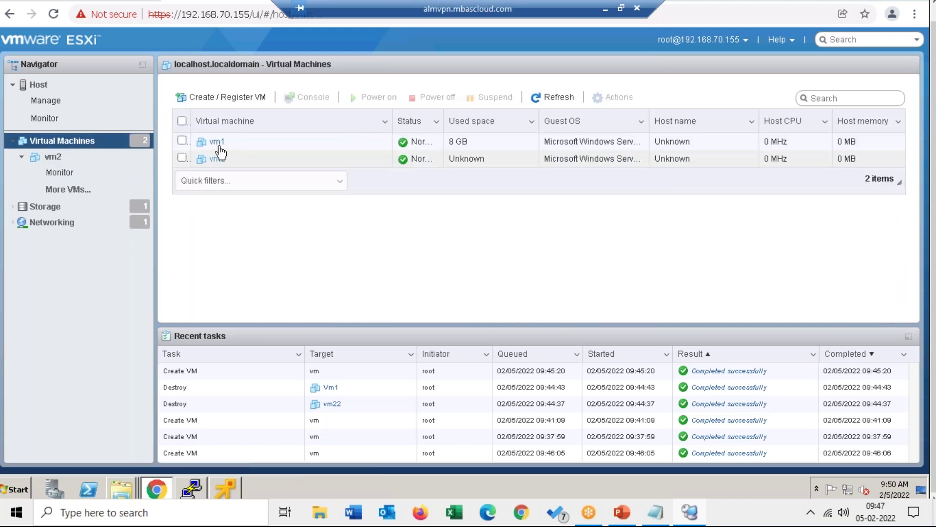
{"action": "left_click", "coordinate": [234, 145]}
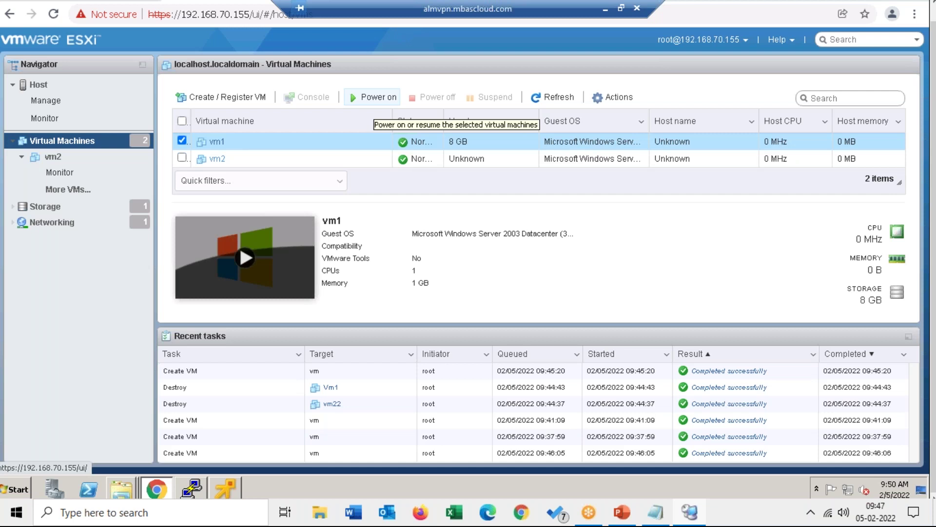
Power on vm1, view its console showing 'Operating System not found', then power it off.
{"action": "left_click", "coordinate": [375, 97]}
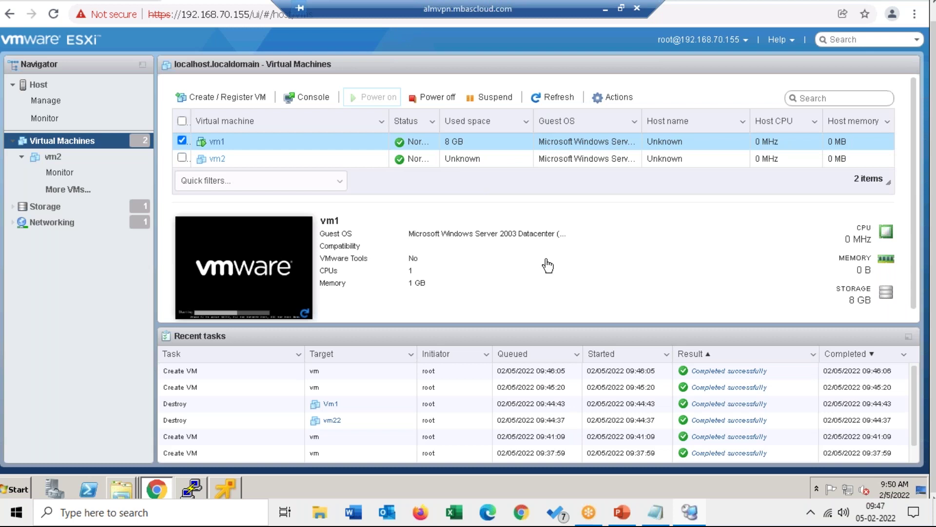
{"action": "left_click", "coordinate": [221, 272]}
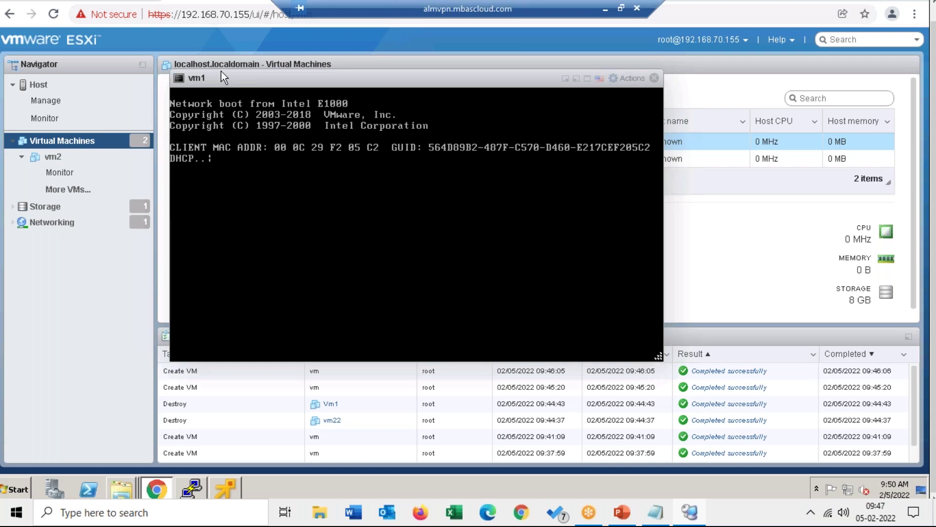
{"action": "left_click_drag", "start_coordinate": [197, 83], "coordinate": [301, 95]}
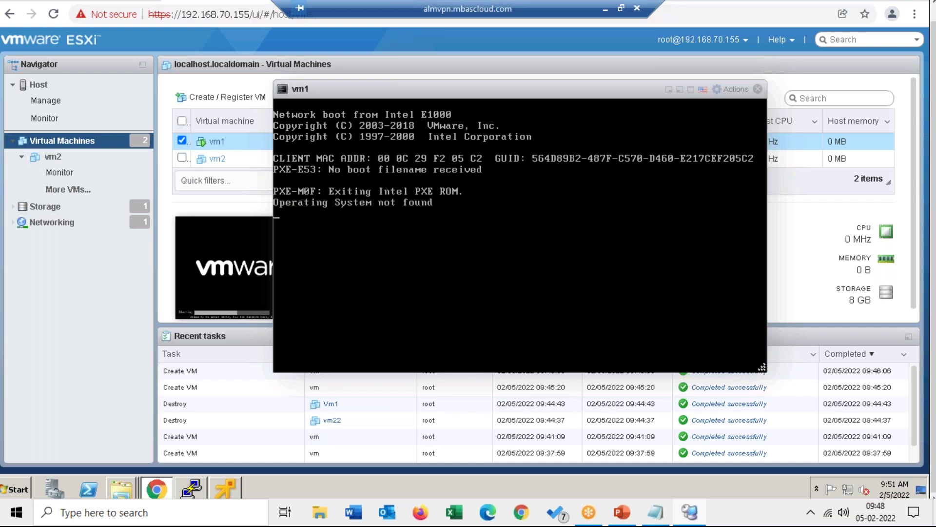
{"action": "left_click", "coordinate": [758, 89]}
{"action": "left_click", "coordinate": [432, 97]}
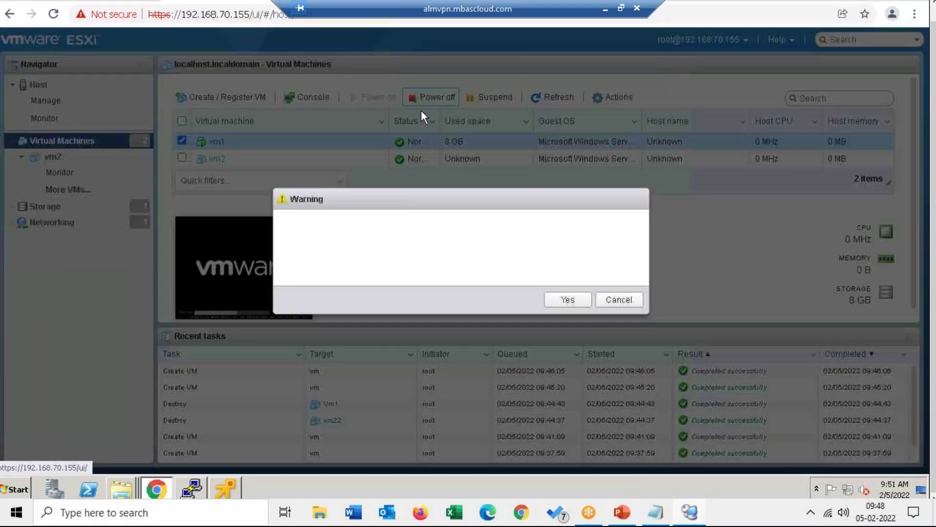
{"action": "left_click", "coordinate": [561, 299]}
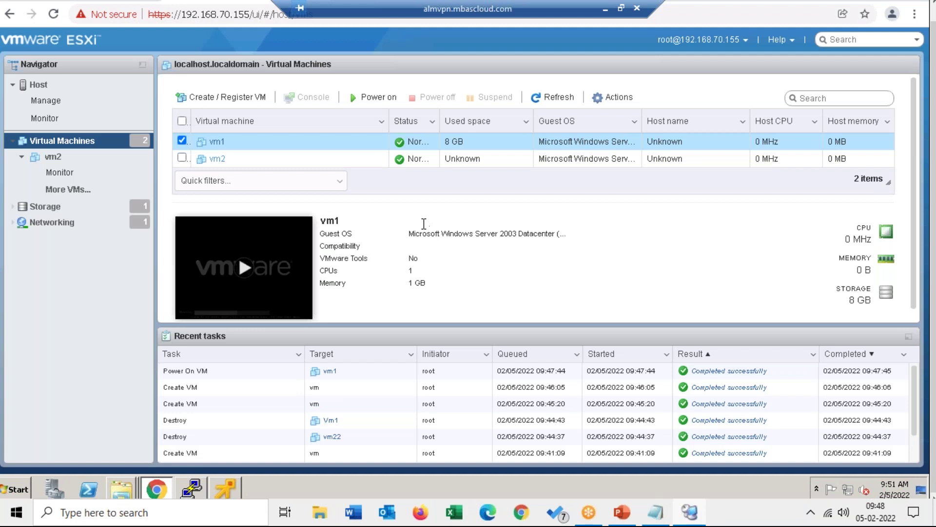
Select the powered-off vm1 in the Virtual Machines list and open its Actions menu.
{"action": "left_click", "coordinate": [70, 157]}
{"action": "left_click", "coordinate": [62, 140]}
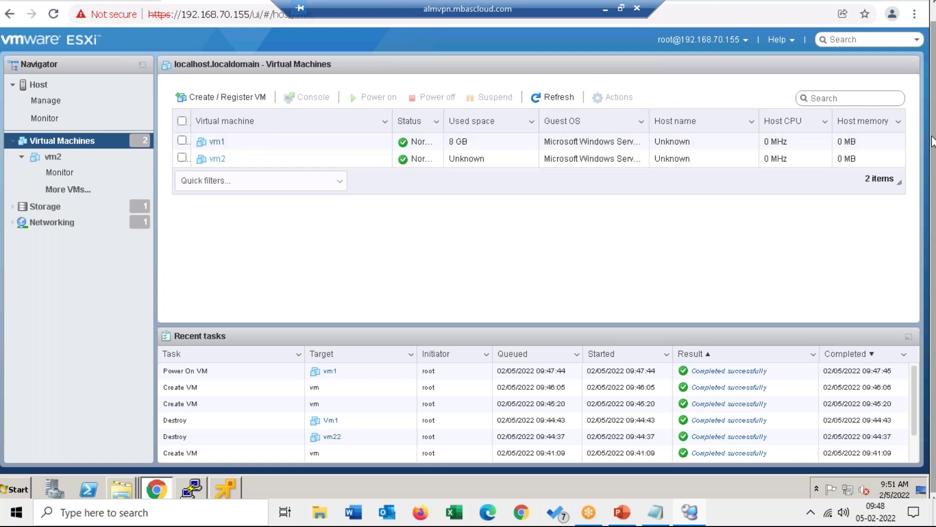
{"action": "scroll", "coordinate": [932, 141], "scroll_direction": "up", "scroll_amount": 1}
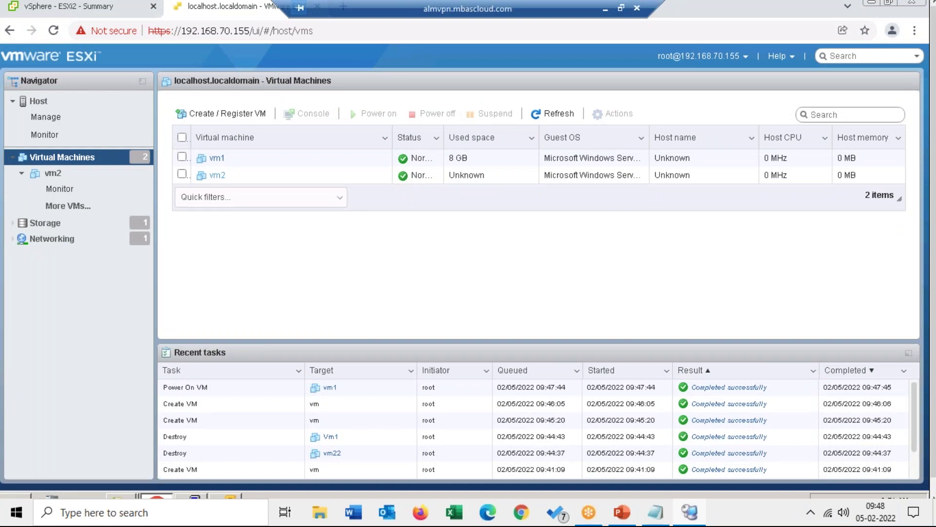
{"action": "left_click", "coordinate": [240, 163]}
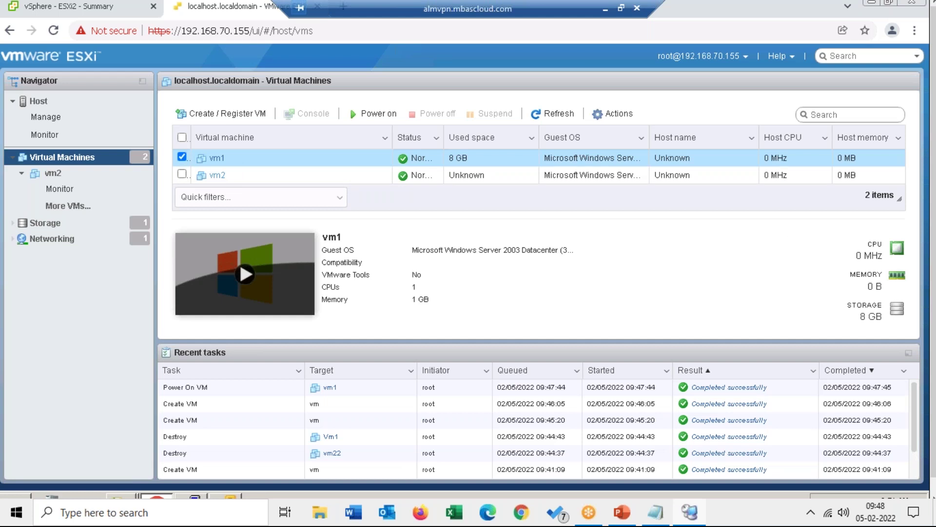
{"action": "scroll", "coordinate": [928, 176], "scroll_direction": "down", "scroll_amount": 1}
{"action": "scroll", "coordinate": [929, 186], "scroll_direction": "down", "scroll_amount": 1}
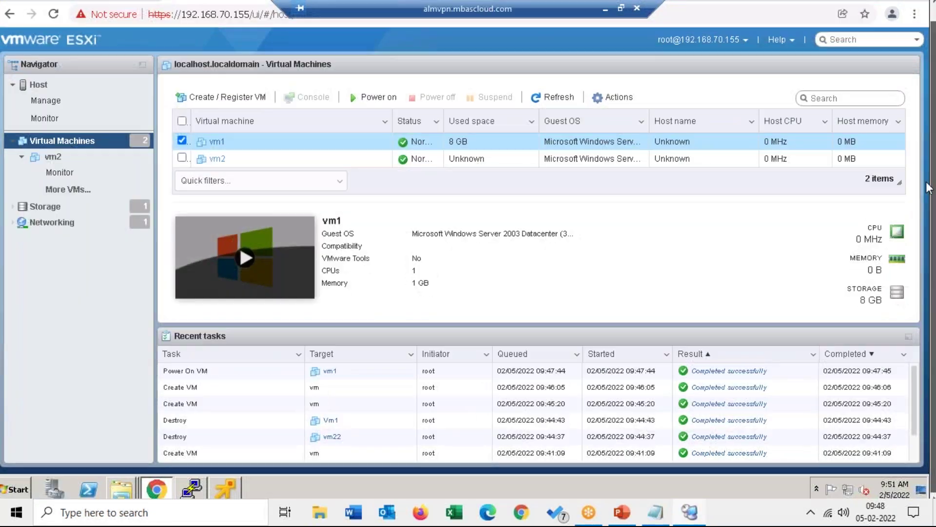
{"action": "scroll", "coordinate": [929, 195], "scroll_direction": "up", "scroll_amount": 2}
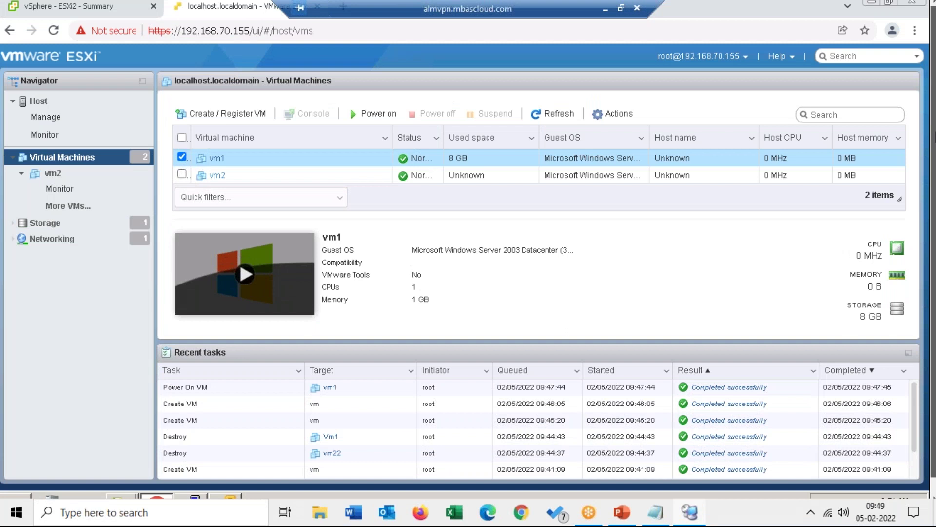
{"action": "scroll", "coordinate": [933, 70], "scroll_direction": "down", "scroll_amount": 2}
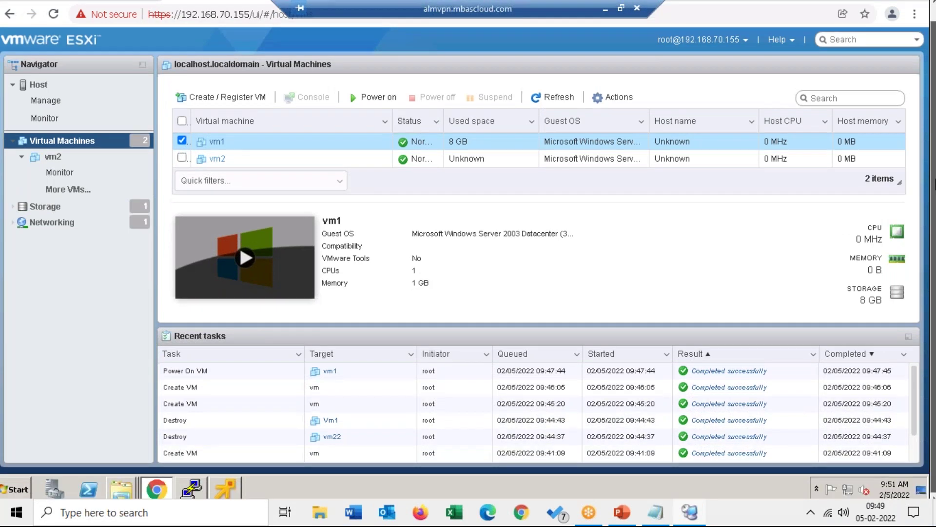
{"action": "scroll", "coordinate": [920, 136], "scroll_direction": "up", "scroll_amount": 2}
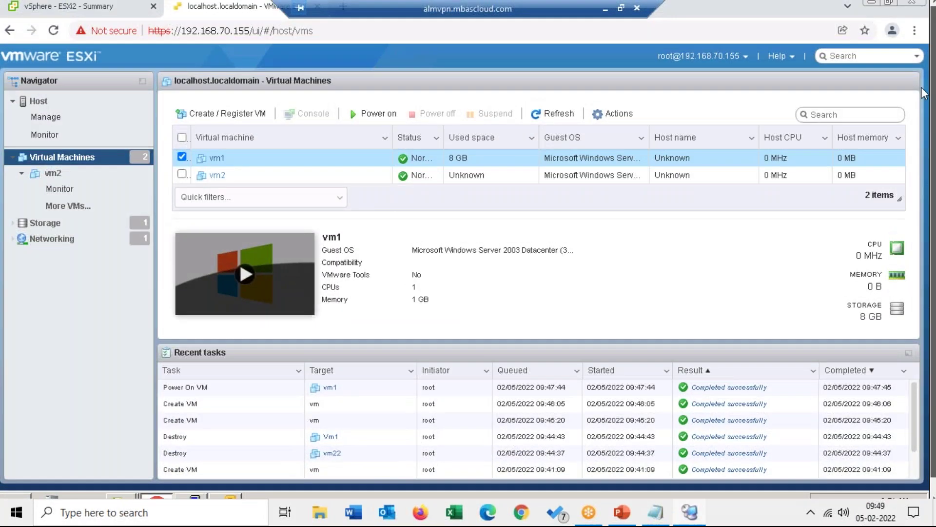
{"action": "scroll", "coordinate": [919, 137], "scroll_direction": "down", "scroll_amount": 2}
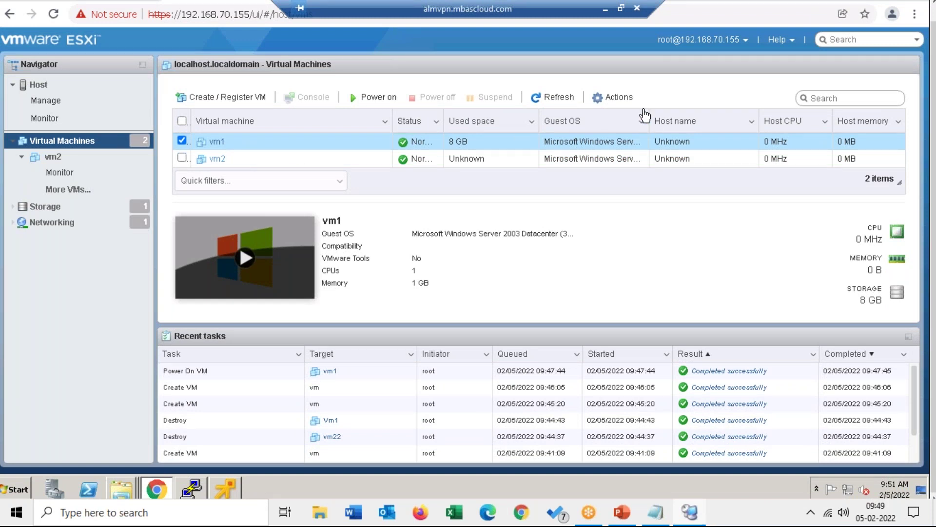
{"action": "left_click", "coordinate": [613, 97]}
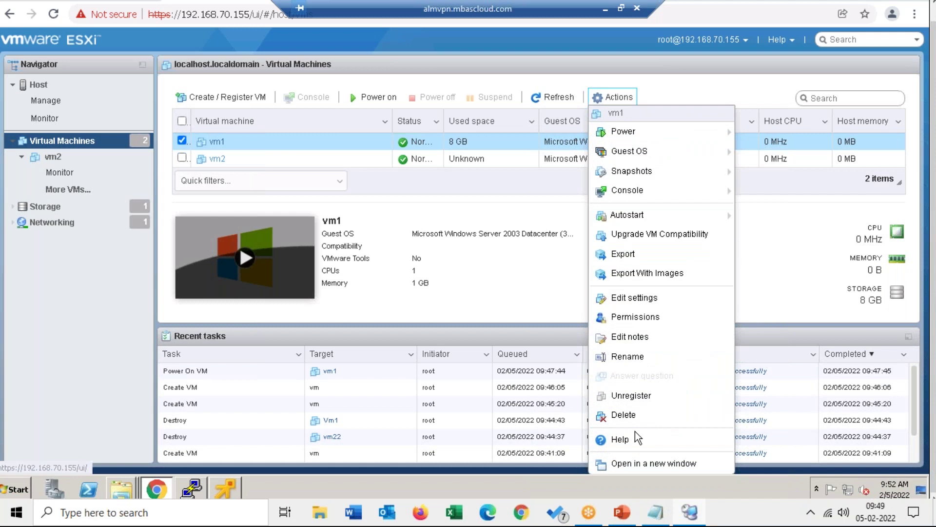
Change vm1's CPU count to 2 in Edit settings and save.
{"action": "left_click", "coordinate": [621, 296]}
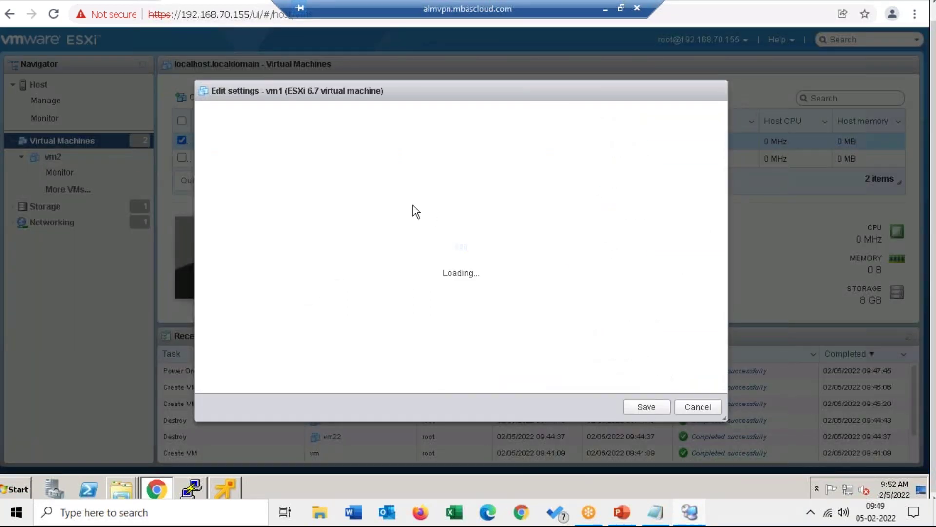
{"action": "left_click", "coordinate": [399, 166]}
{"action": "left_click", "coordinate": [376, 192]}
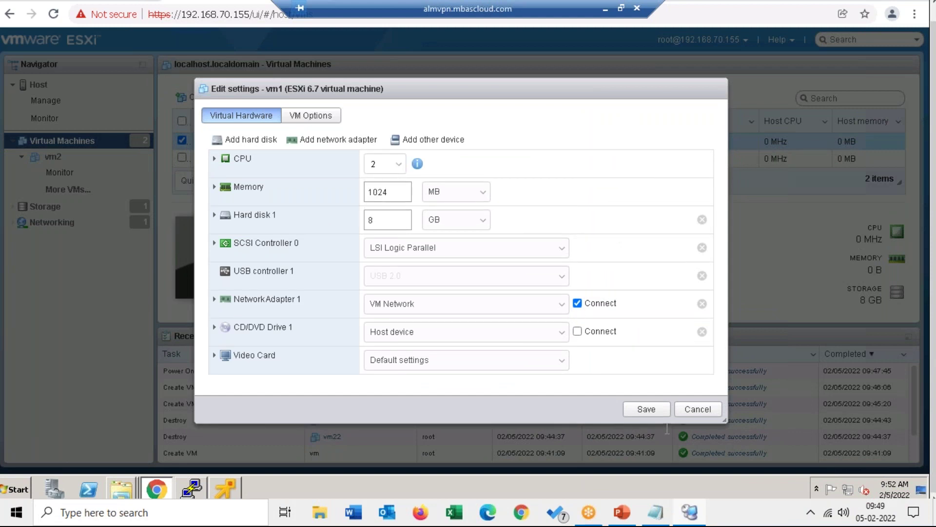
{"action": "left_click", "coordinate": [640, 407]}
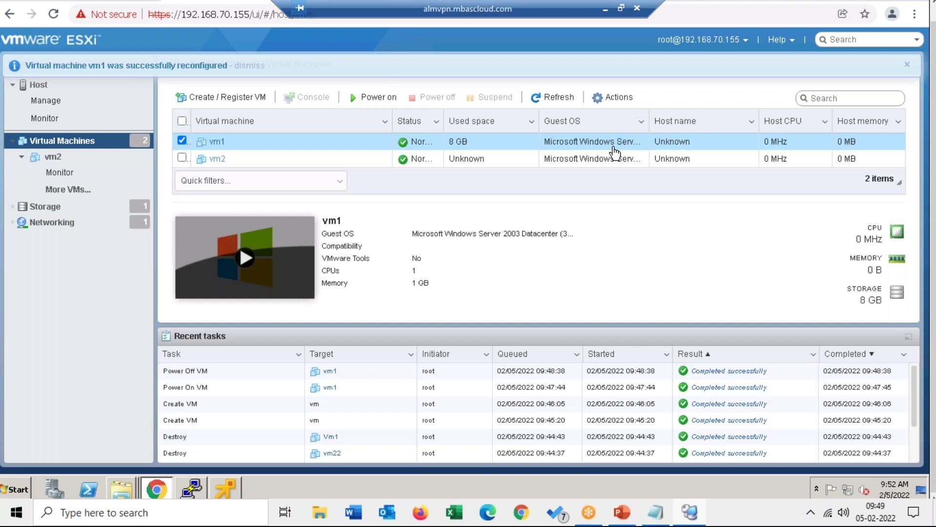
Reopen vm1's settings, inspect CD/DVD Drive 1 media sources, cancel, and open the Create VM task.
{"action": "left_click", "coordinate": [613, 97]}
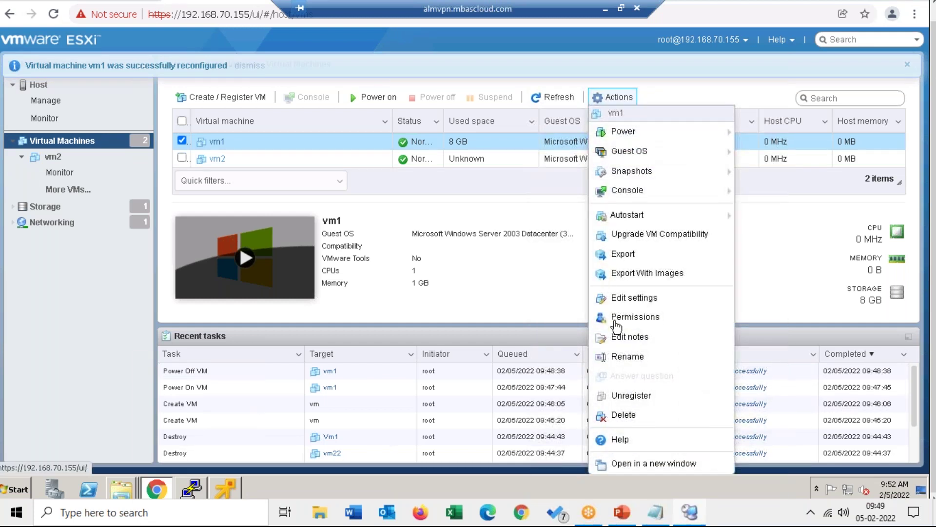
{"action": "left_click", "coordinate": [634, 297]}
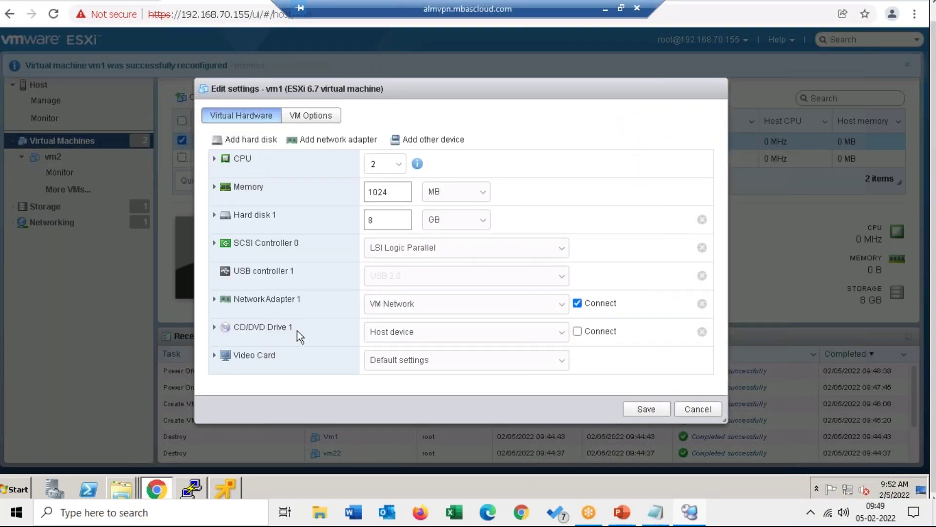
{"action": "left_click", "coordinate": [297, 330]}
{"action": "left_click", "coordinate": [411, 331]}
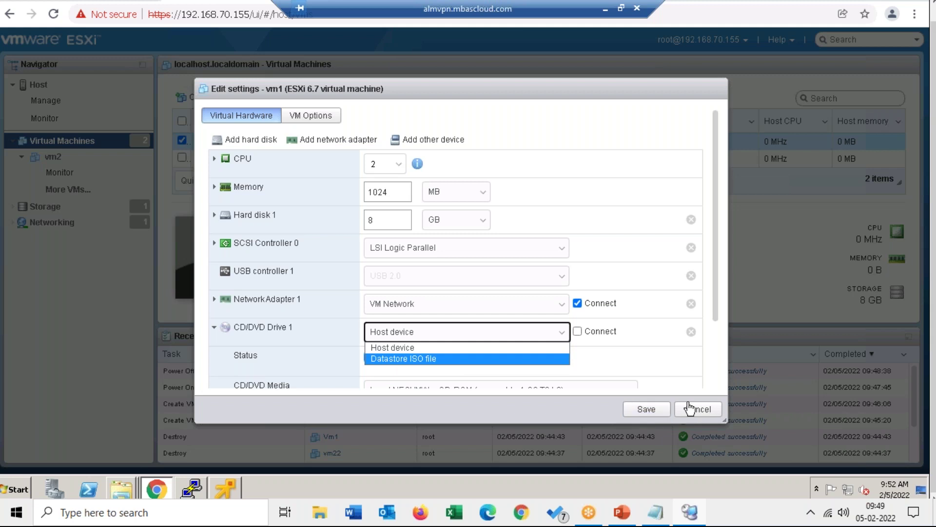
{"action": "left_click", "coordinate": [704, 419]}
{"action": "left_click", "coordinate": [704, 418]}
{"action": "left_click", "coordinate": [707, 420]}
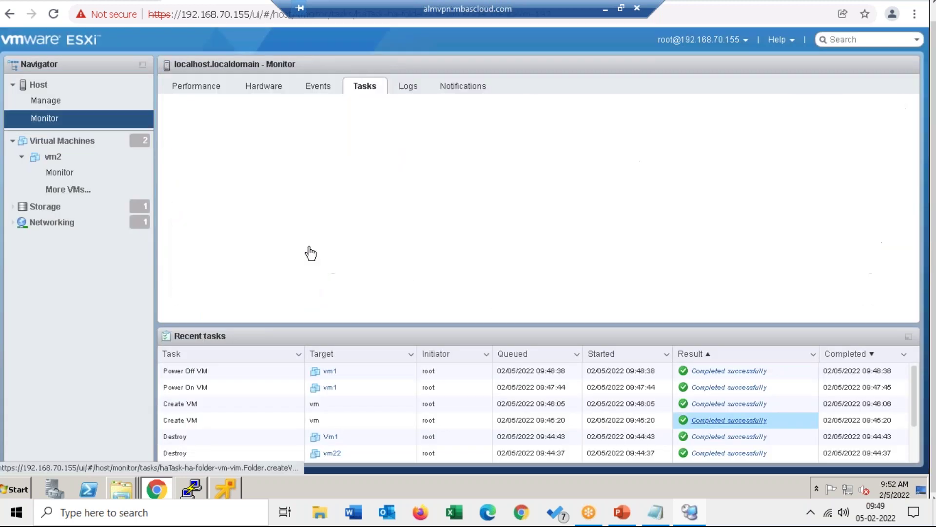
{"action": "left_click", "coordinate": [66, 209]}
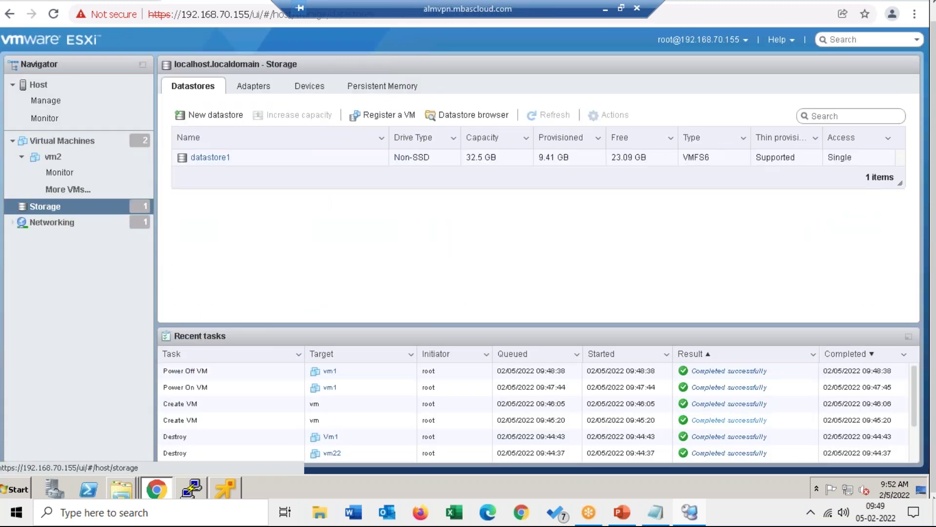
{"action": "left_click", "coordinate": [243, 165]}
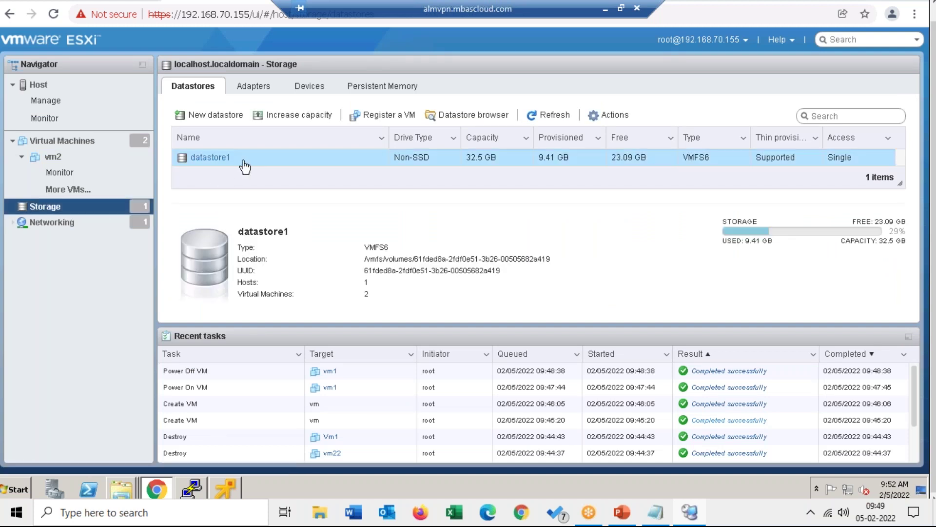
{"action": "left_click", "coordinate": [483, 121]}
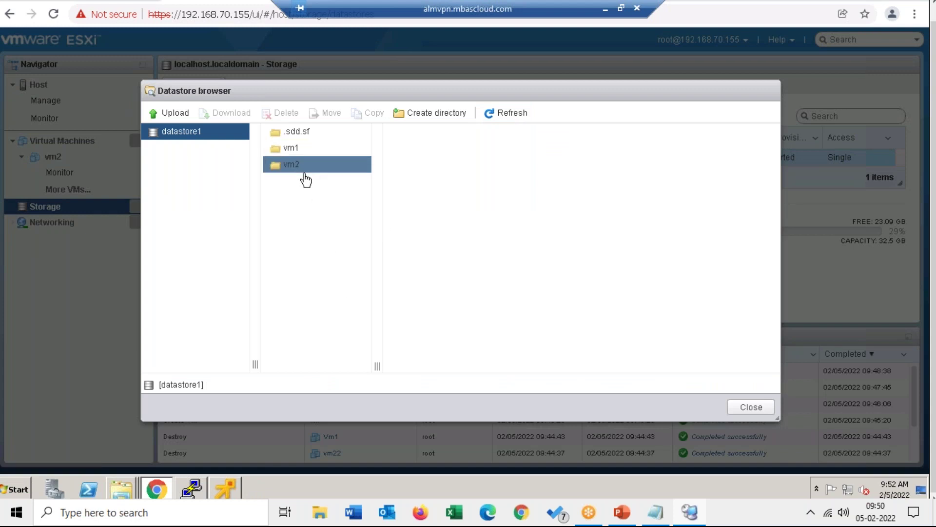
{"action": "left_click", "coordinate": [751, 407]}
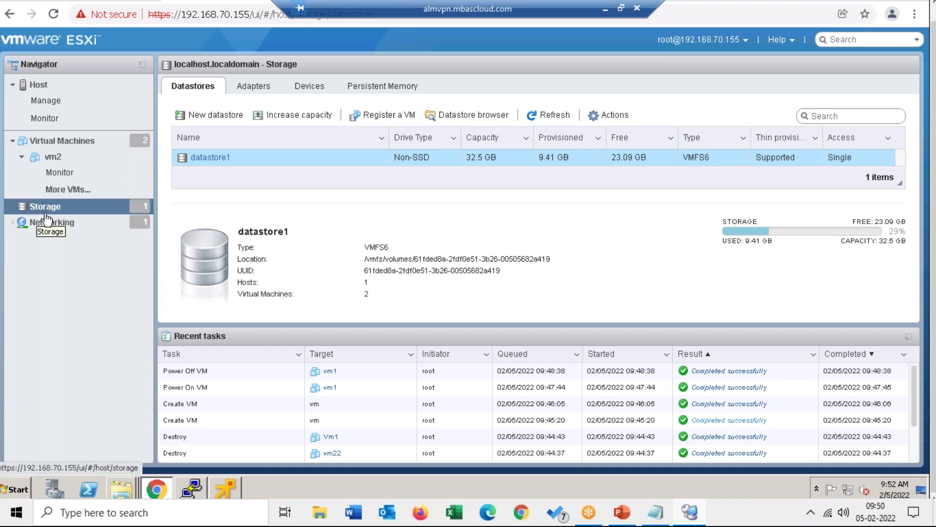
{"action": "left_click", "coordinate": [481, 118]}
{"action": "left_click", "coordinate": [301, 167]}
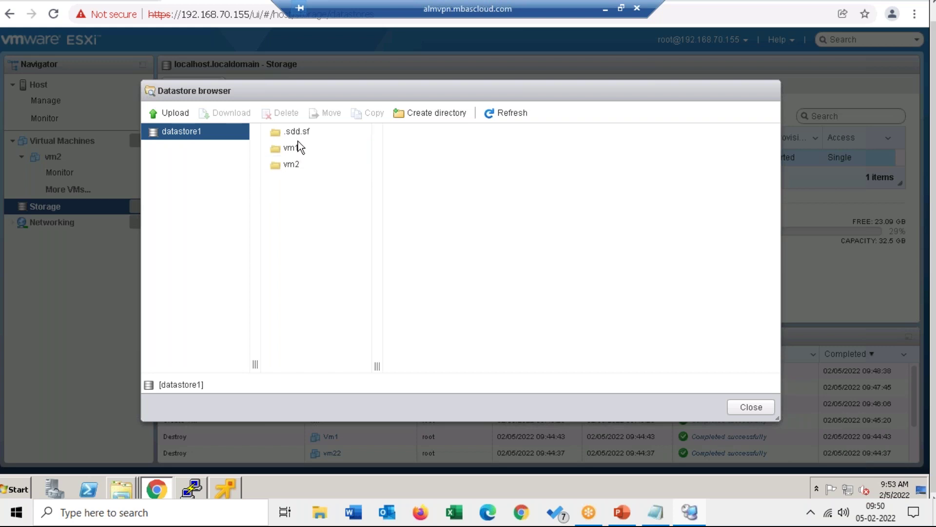
{"action": "left_click", "coordinate": [301, 148]}
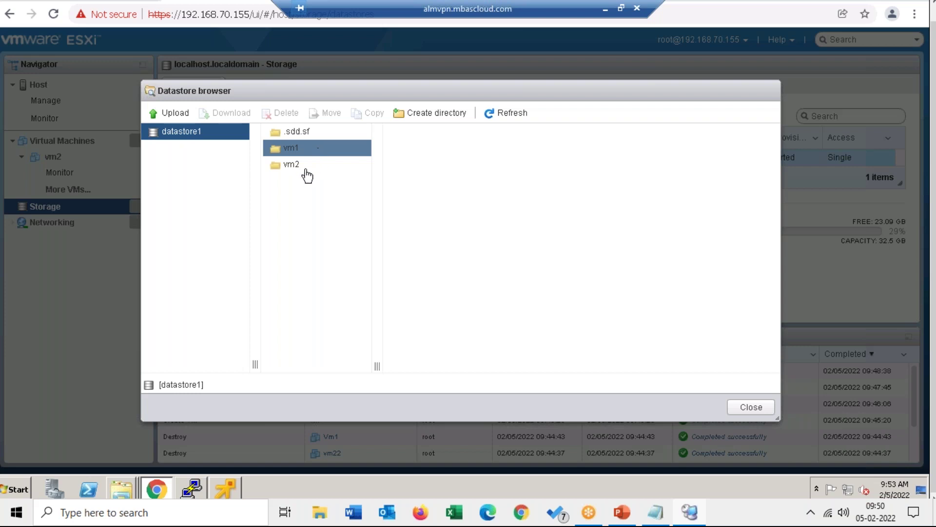
{"action": "left_click", "coordinate": [304, 169]}
{"action": "left_click", "coordinate": [299, 153]}
{"action": "left_click", "coordinate": [297, 169]}
{"action": "left_click", "coordinate": [301, 153]}
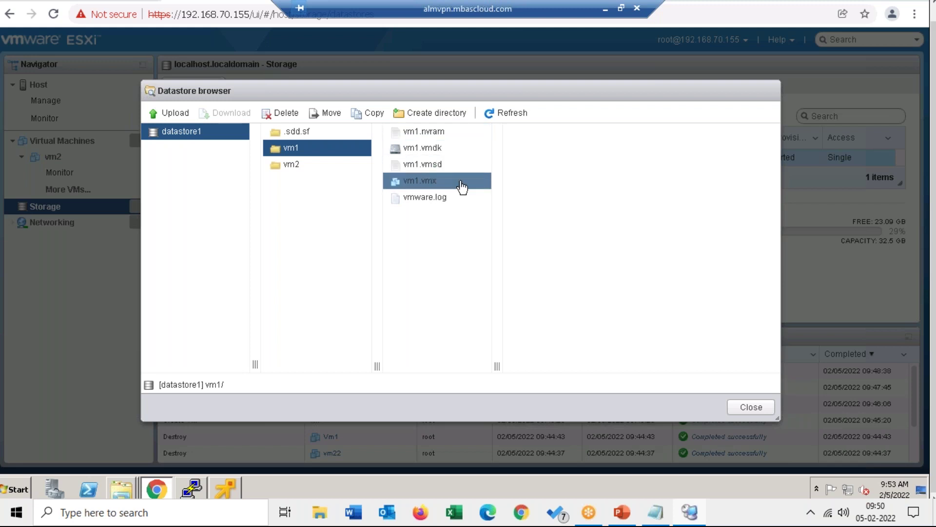
{"action": "left_click", "coordinate": [302, 168]}
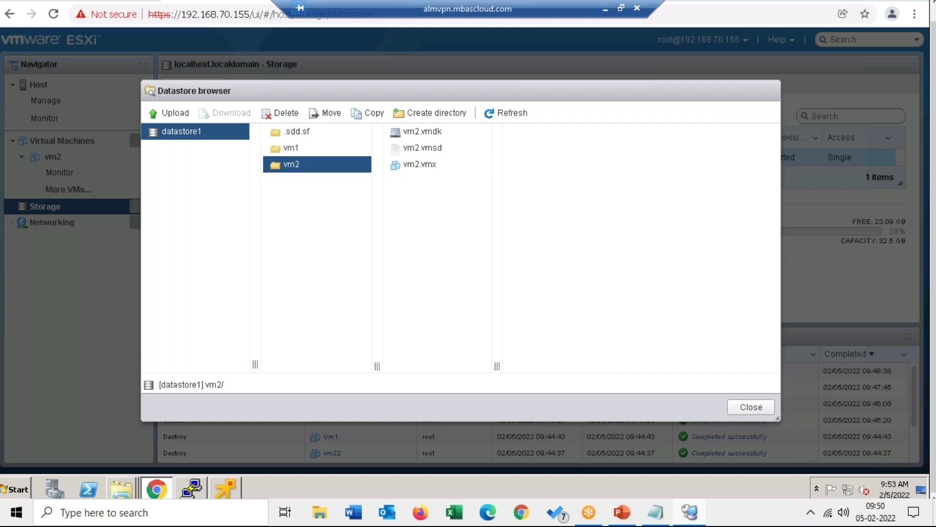
{"action": "left_click", "coordinate": [310, 149]}
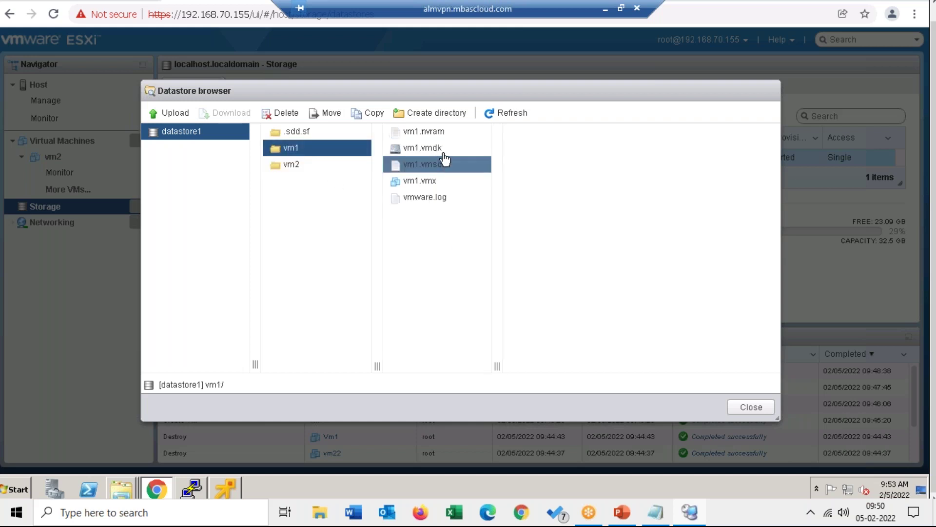
{"action": "left_click", "coordinate": [324, 170]}
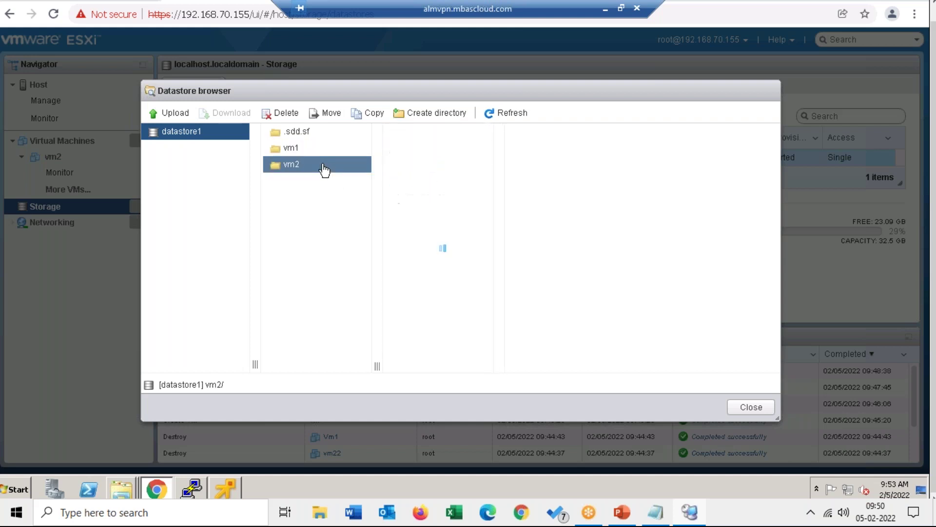
{"action": "left_click", "coordinate": [171, 136]}
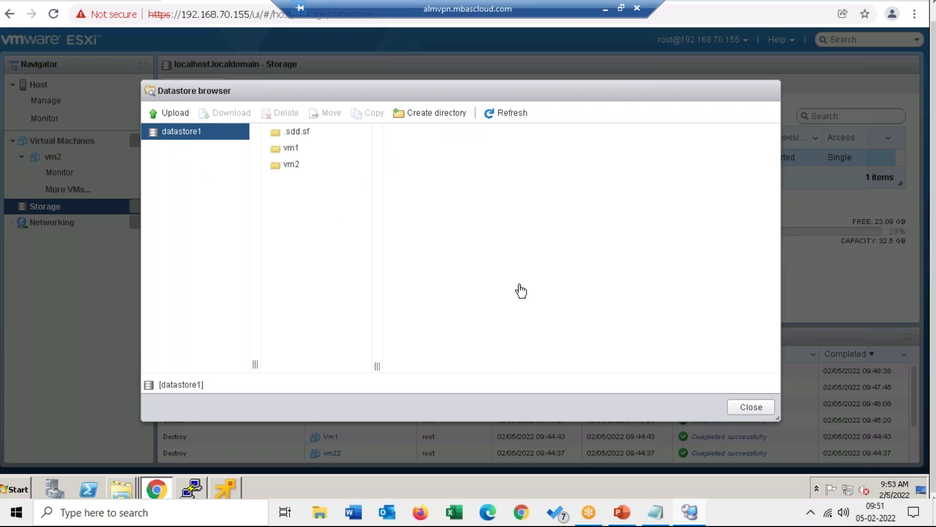
{"action": "left_click", "coordinate": [751, 408]}
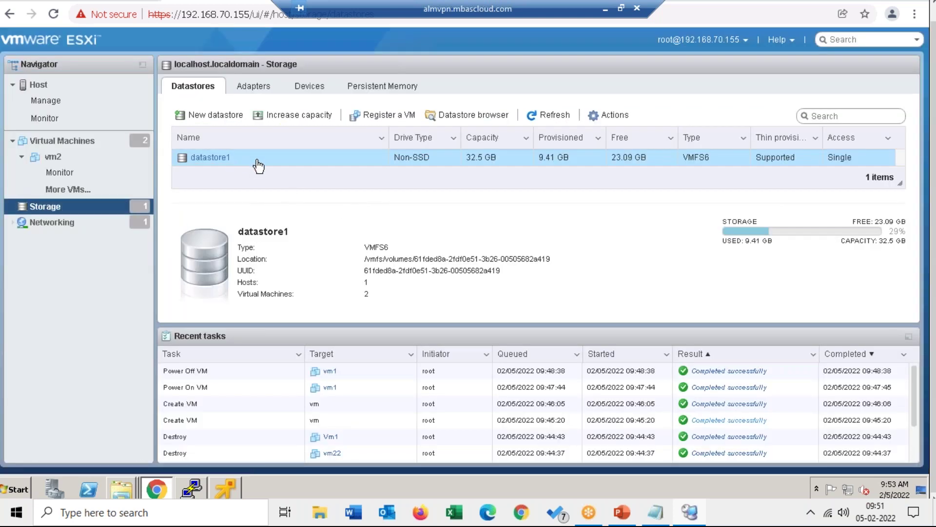
{"action": "left_click", "coordinate": [470, 115]}
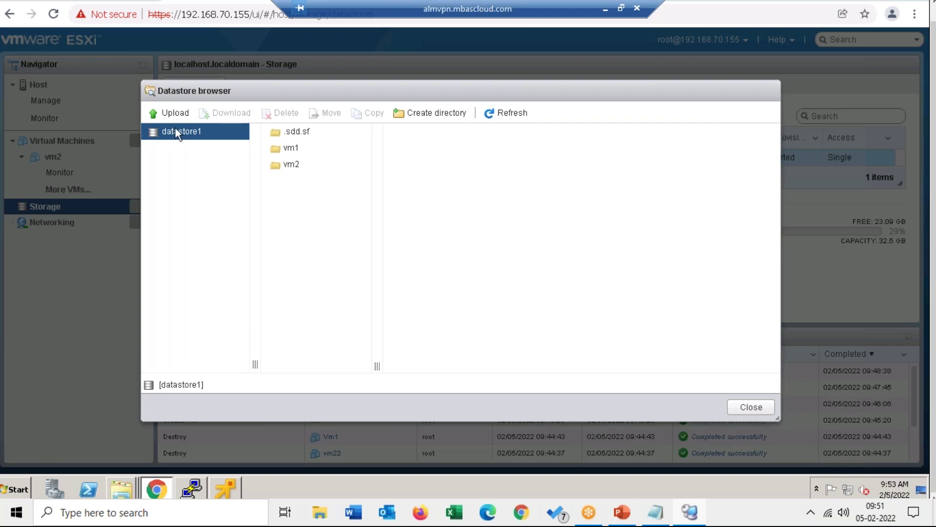
{"action": "left_click", "coordinate": [169, 115]}
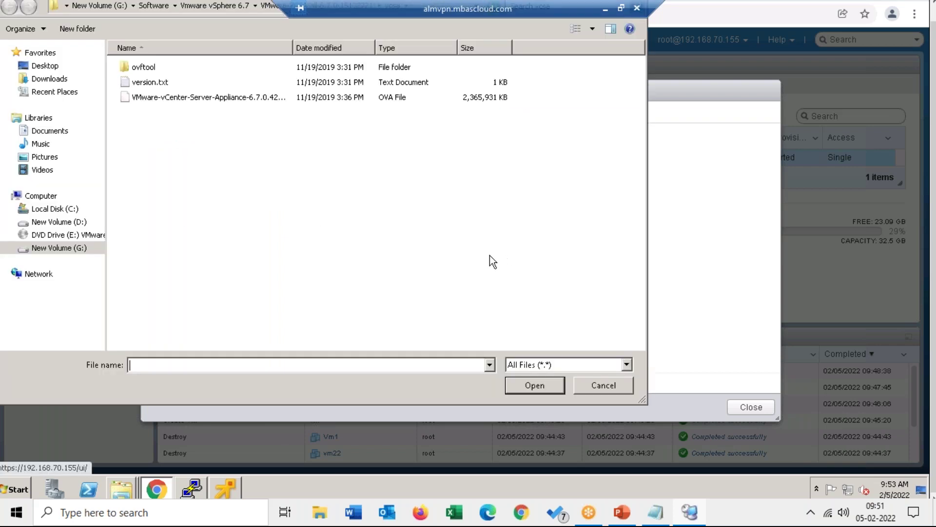
Upload the Windows 8.1 Pro ISO from Software > windows 8 os to datastore1.
{"action": "left_click", "coordinate": [155, 6]}
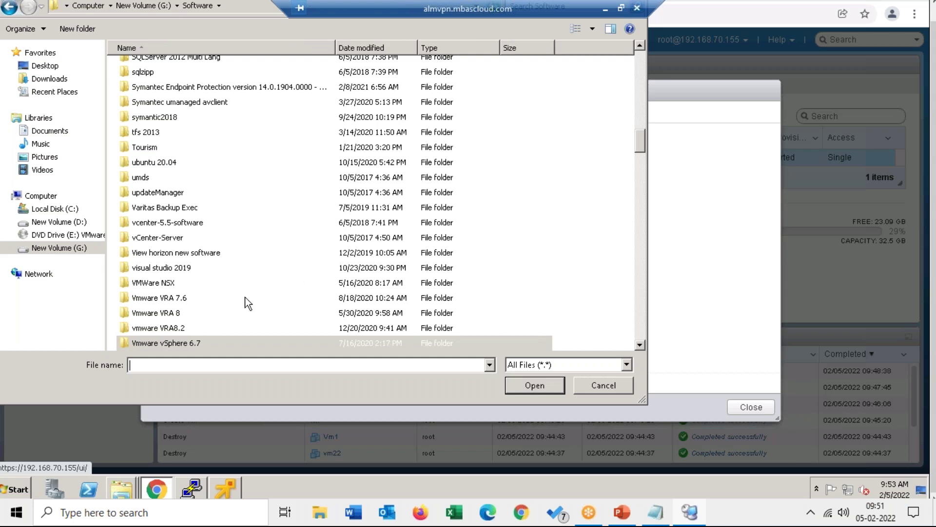
{"action": "left_click_drag", "start_coordinate": [639, 136], "coordinate": [642, 167]}
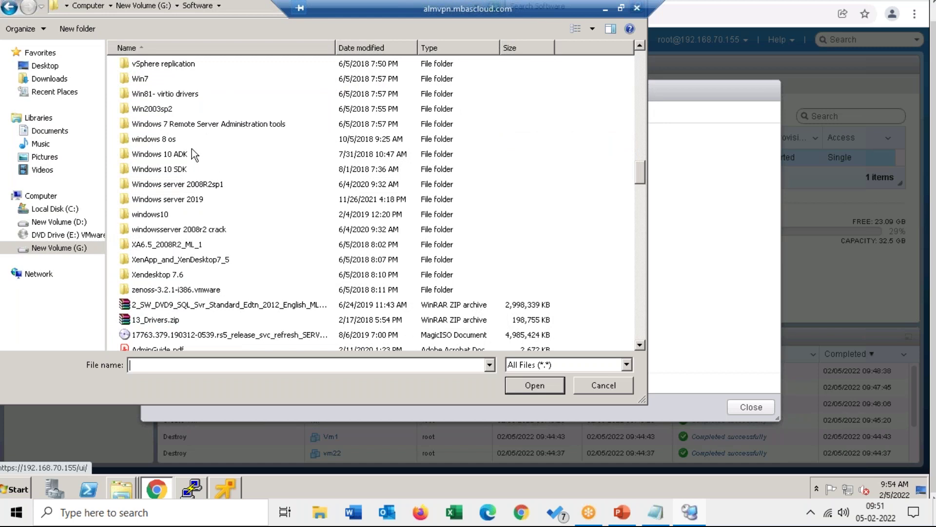
{"action": "double_click", "coordinate": [166, 140]}
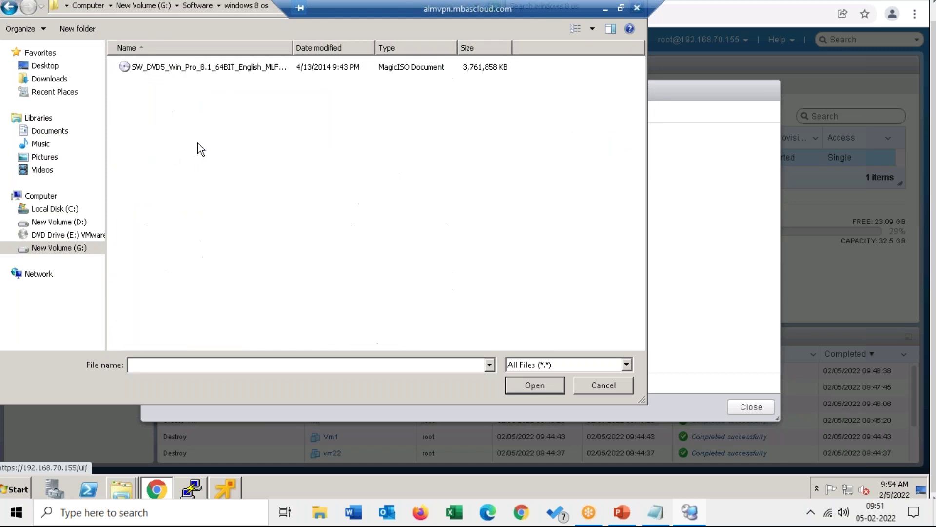
{"action": "left_click", "coordinate": [231, 73]}
{"action": "left_click", "coordinate": [535, 385]}
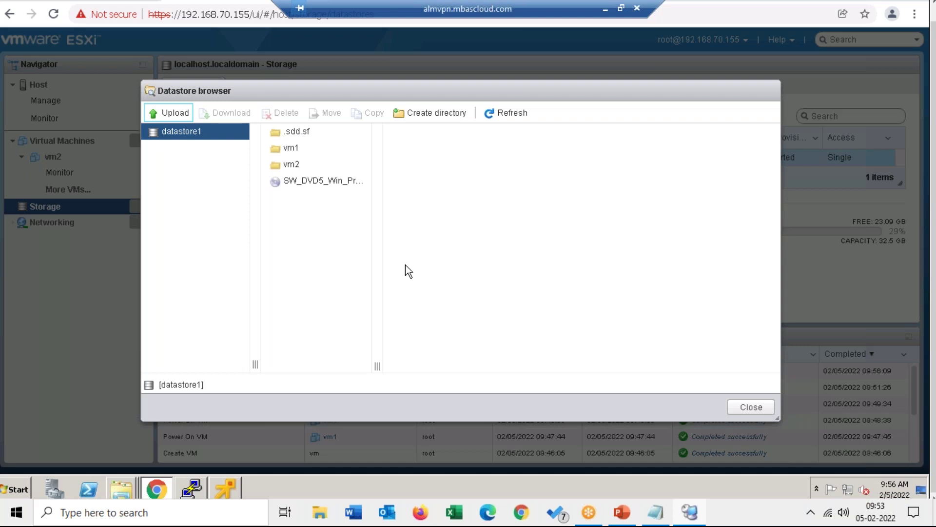
Check the uploaded SW_DVD5_Win_Pr… ISO on datastore1 and close the datastore browser.
{"action": "left_click", "coordinate": [343, 183]}
{"action": "left_click", "coordinate": [522, 294]}
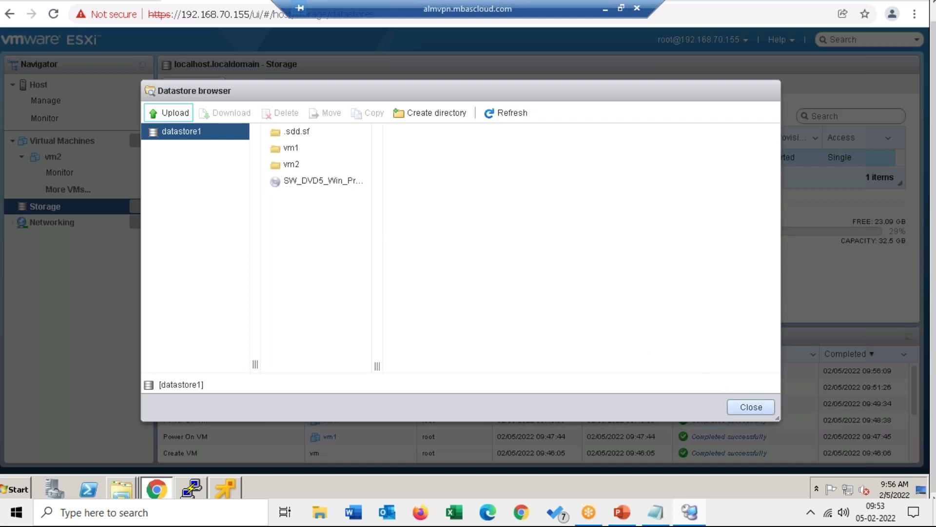
{"action": "left_click", "coordinate": [746, 407]}
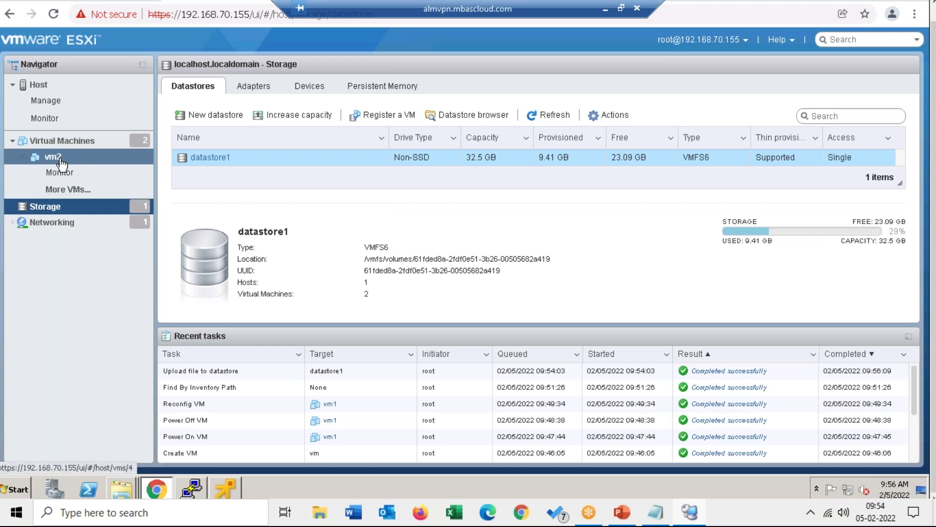
Select vm1 in the Virtual Machines list and bring up its Edit settings.
{"action": "left_click", "coordinate": [21, 159]}
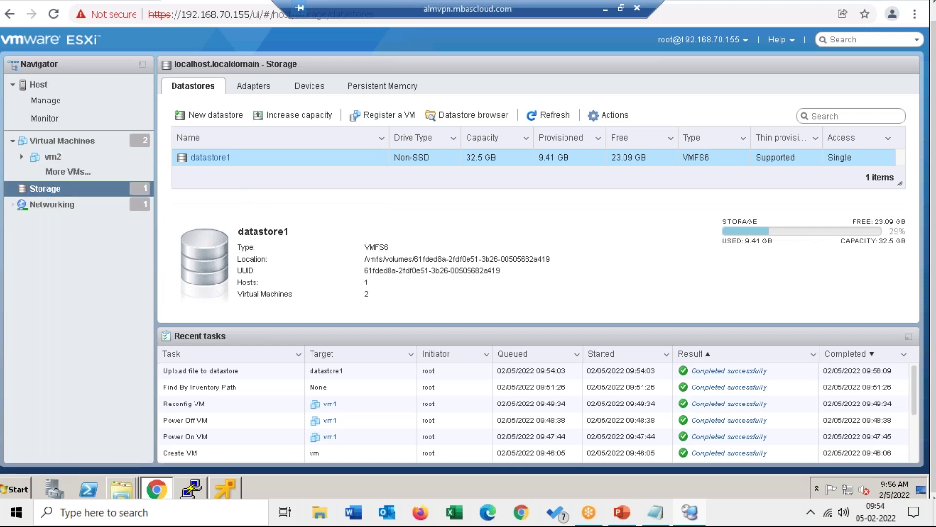
{"action": "left_click", "coordinate": [86, 142]}
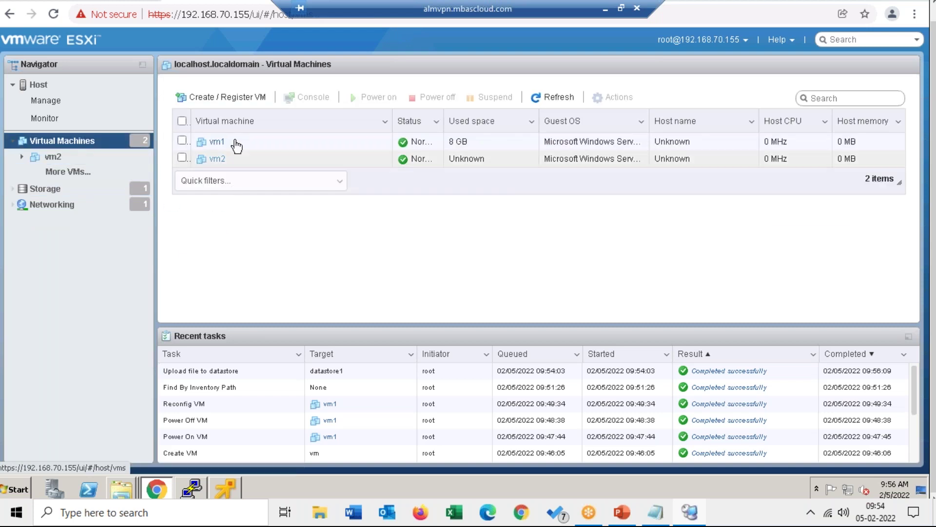
{"action": "left_click", "coordinate": [238, 145]}
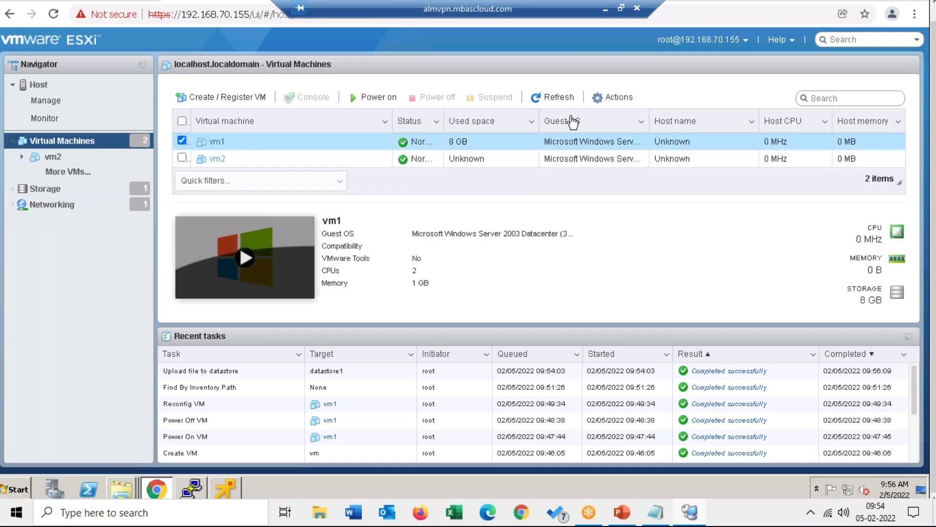
{"action": "left_click", "coordinate": [610, 98]}
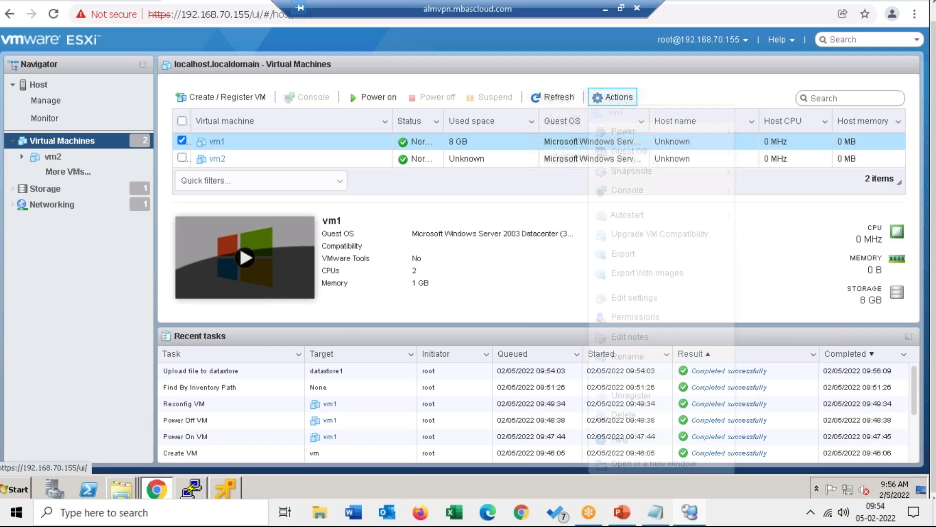
{"action": "left_click", "coordinate": [643, 300]}
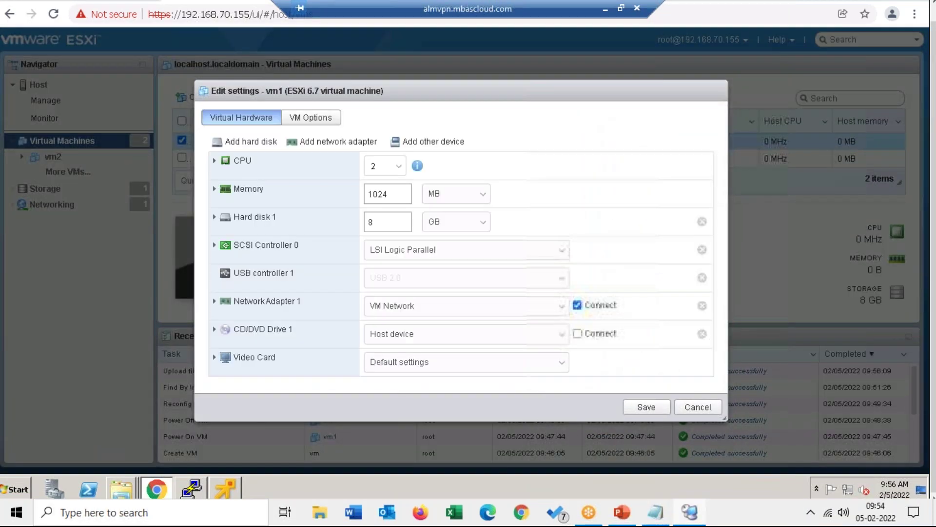
Point CD/DVD Drive 1 to the Windows ISO on datastore1, tick Connect, and save.
{"action": "left_click", "coordinate": [430, 336]}
{"action": "left_click", "coordinate": [405, 362]}
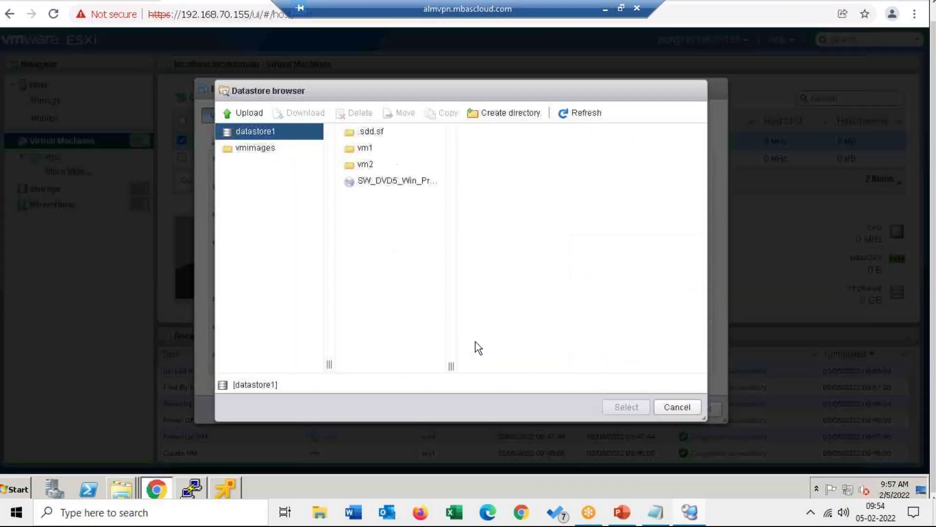
{"action": "left_click", "coordinate": [385, 182]}
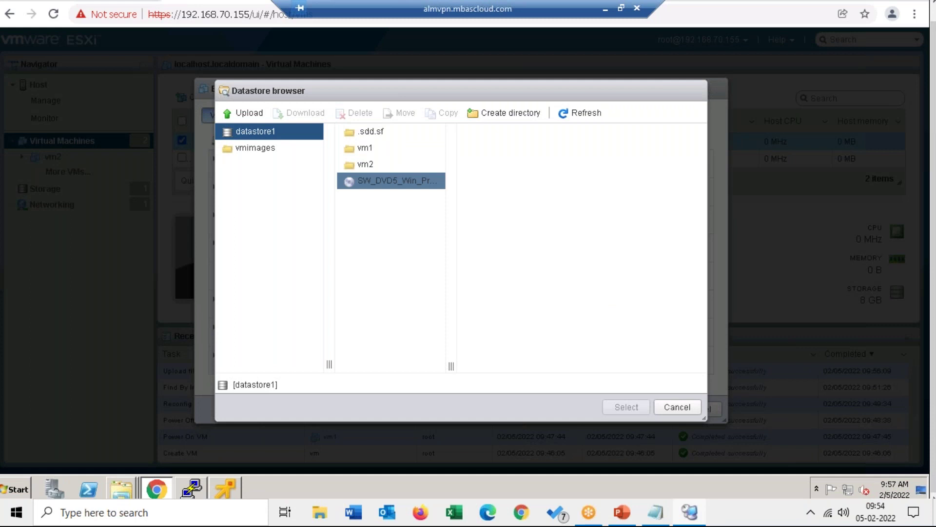
{"action": "left_click", "coordinate": [372, 272]}
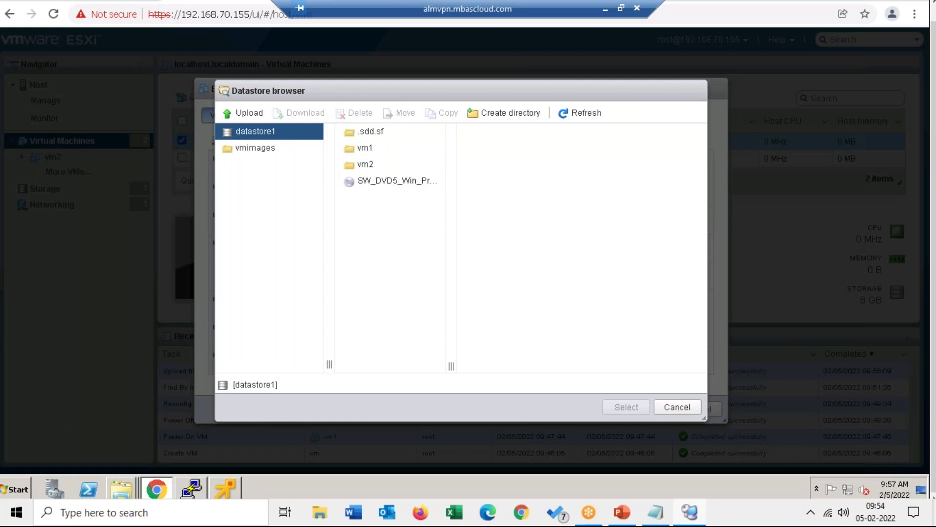
{"action": "left_click", "coordinate": [397, 185]}
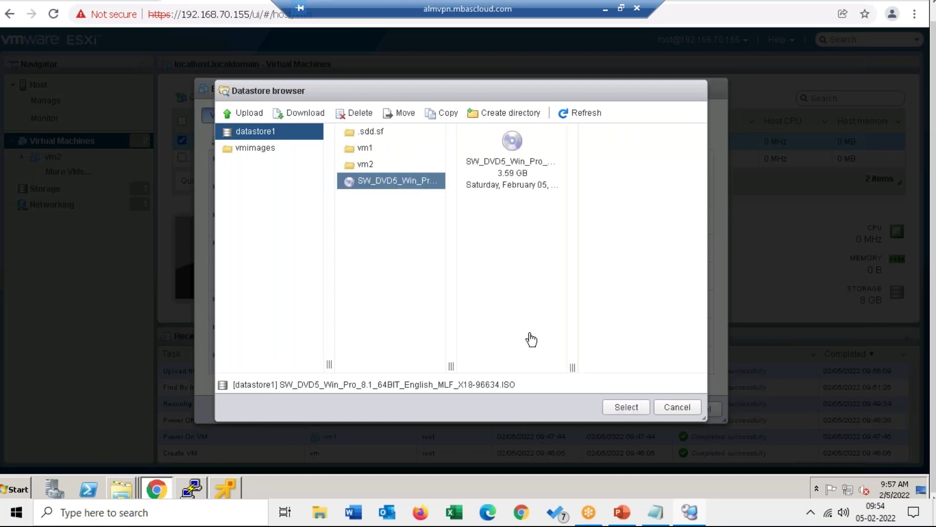
{"action": "left_click", "coordinate": [626, 407]}
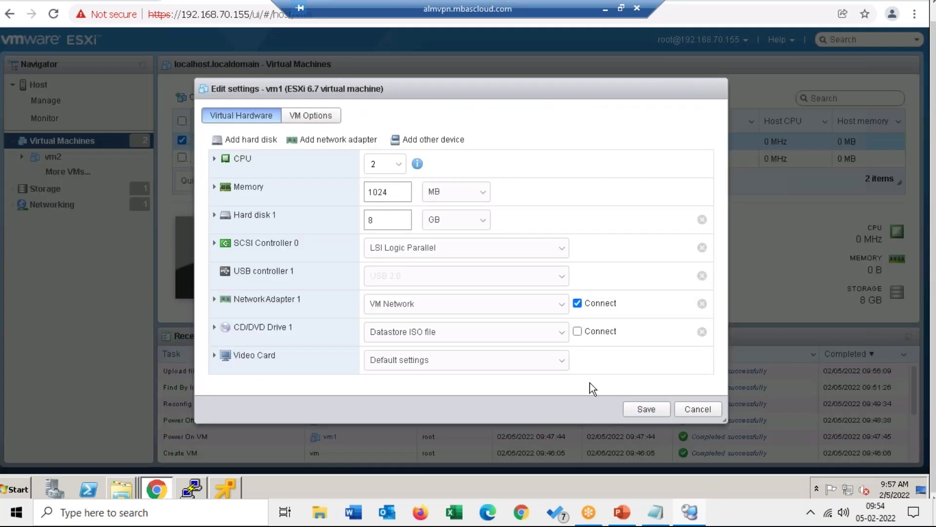
{"action": "left_click", "coordinate": [578, 332]}
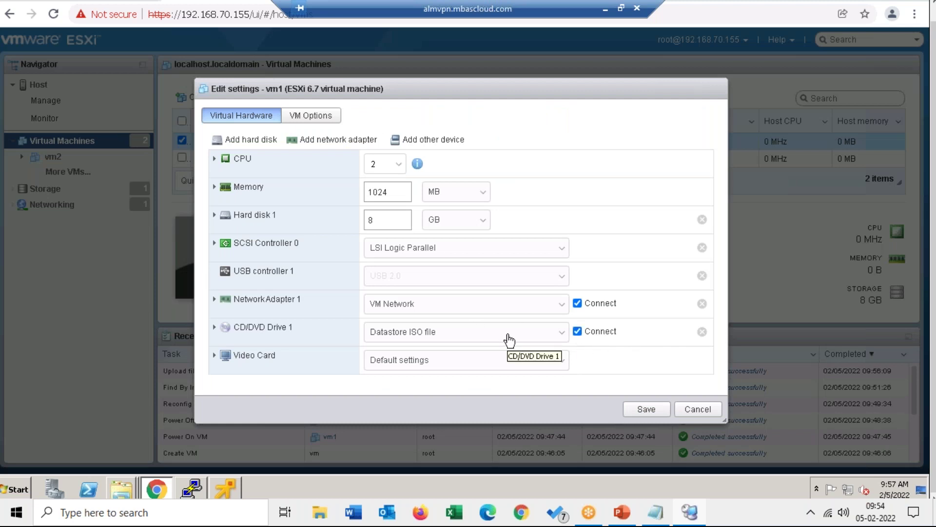
{"action": "left_click", "coordinate": [641, 410]}
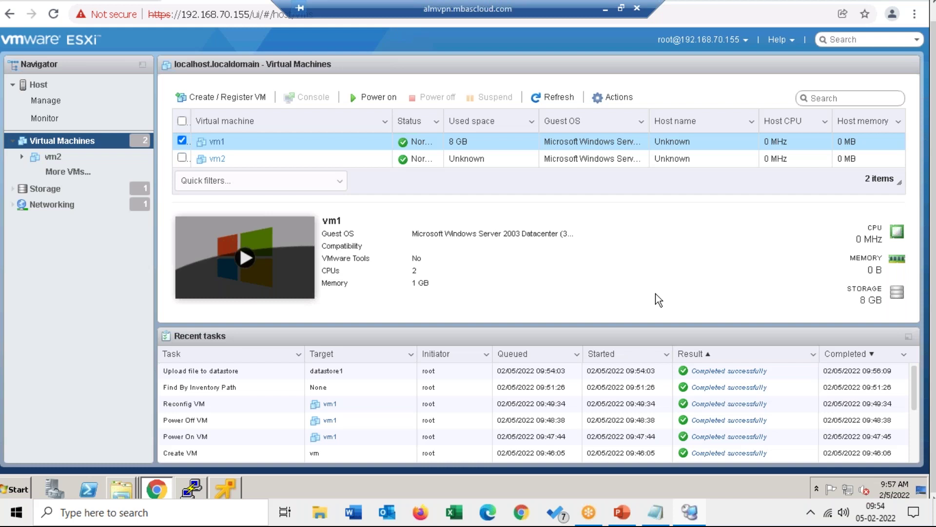
Back in the Virtual Machines list, select vm1 and power it on.
{"action": "left_click", "coordinate": [49, 157]}
{"action": "left_click", "coordinate": [61, 141]}
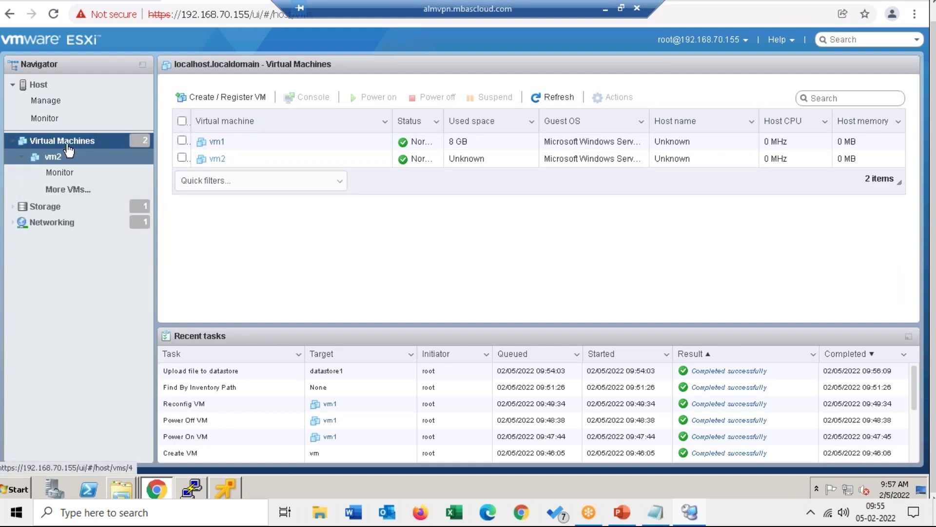
{"action": "left_click", "coordinate": [243, 144]}
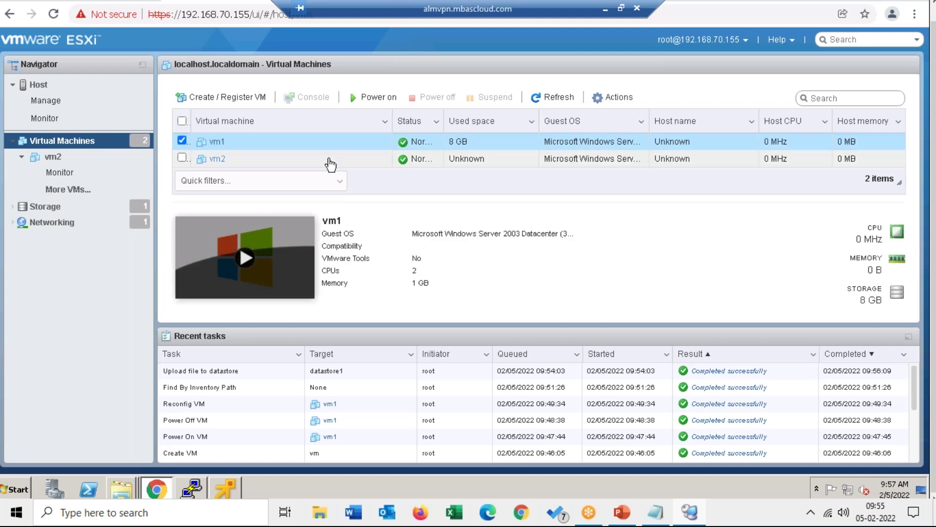
{"action": "left_click", "coordinate": [374, 99]}
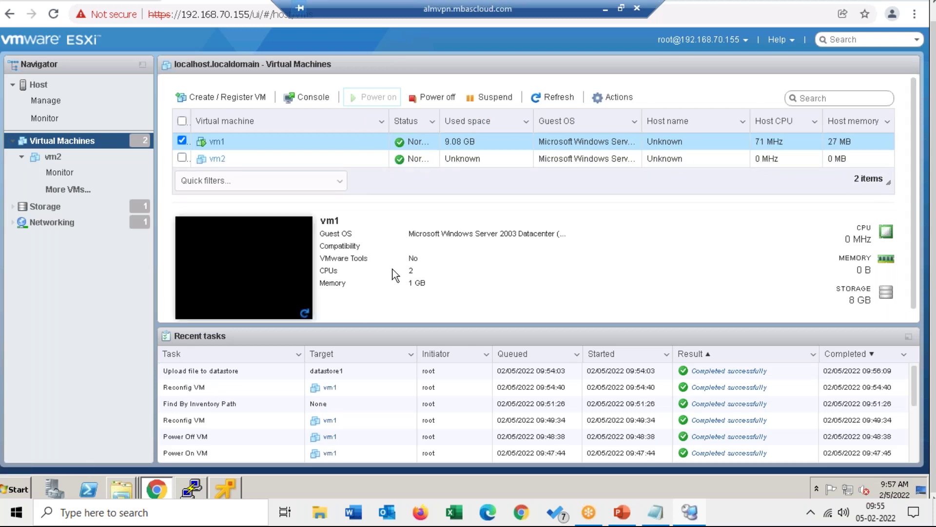
Open vm1's console in a separate window showing the Windows boot logo and move it aside.
{"action": "left_click", "coordinate": [309, 97]}
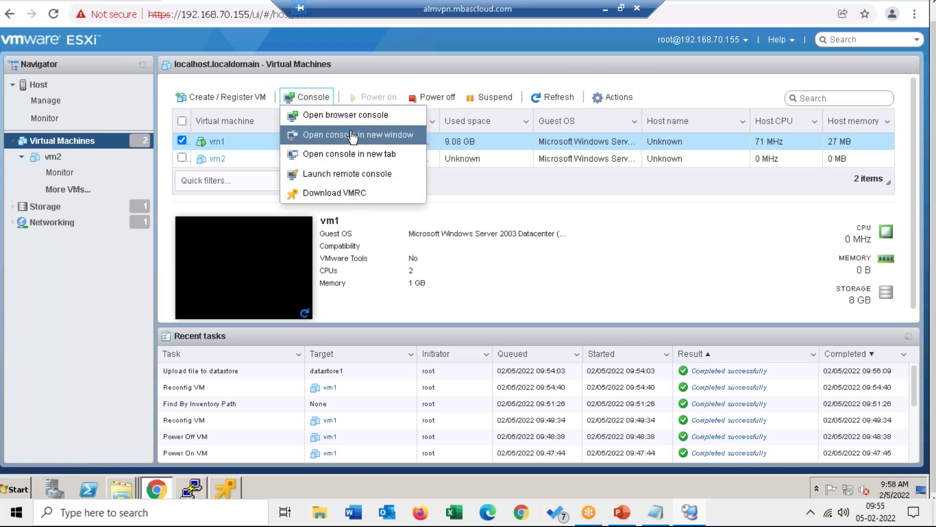
{"action": "left_click", "coordinate": [381, 152]}
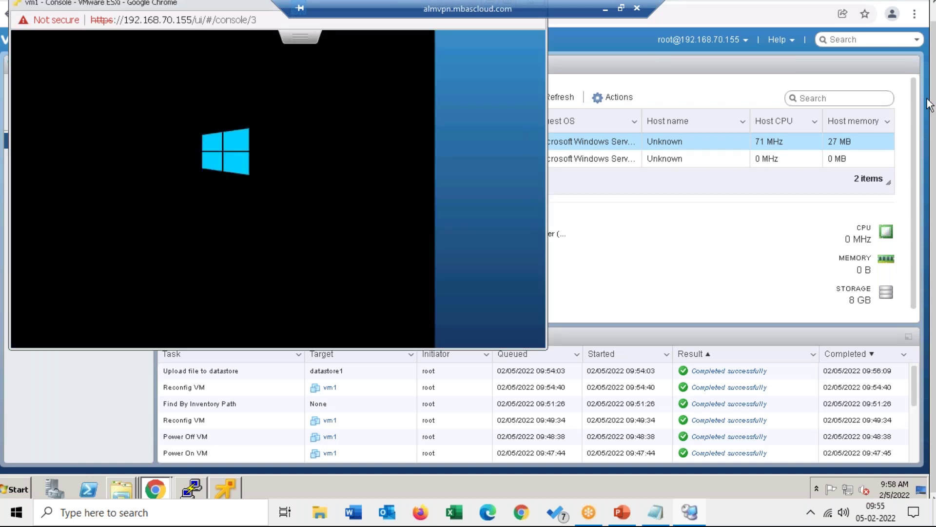
{"action": "scroll", "coordinate": [926, 73], "scroll_direction": "up", "scroll_amount": 1}
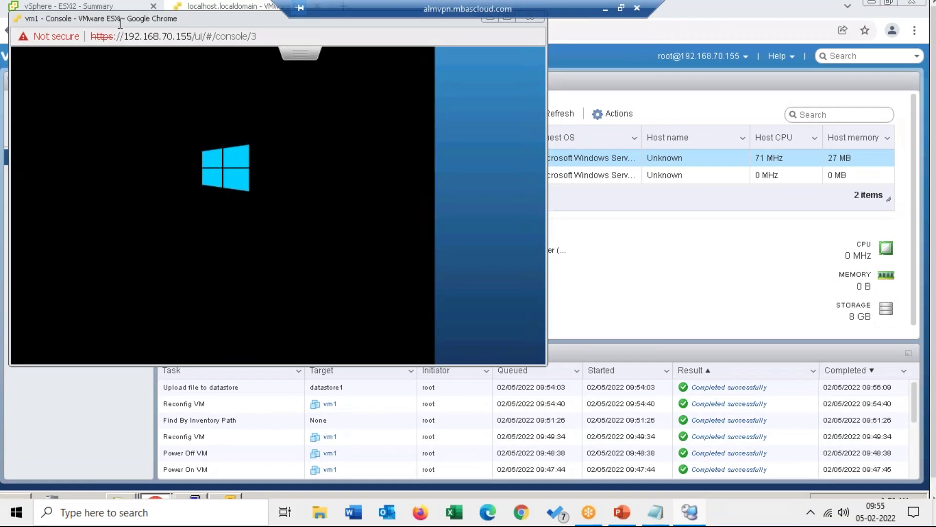
{"action": "left_click_drag", "start_coordinate": [135, 28], "coordinate": [355, 94]}
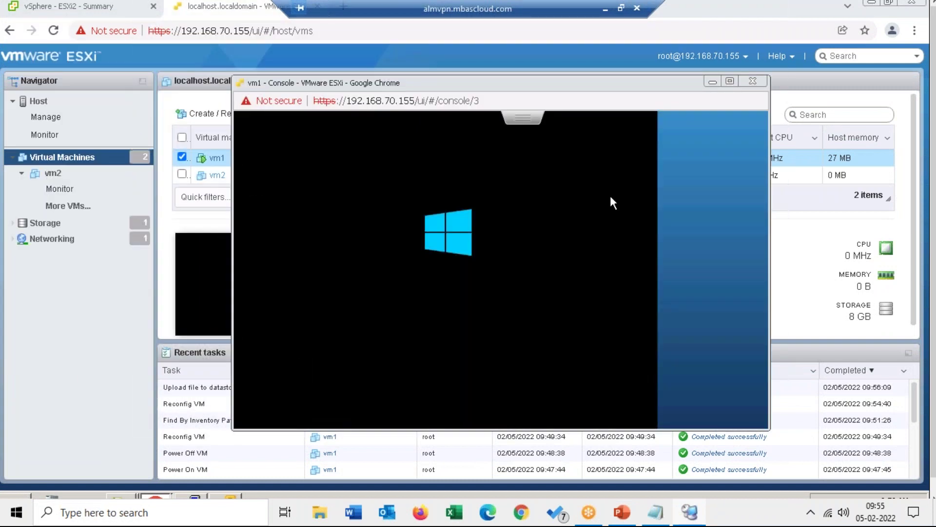
Return to the virtual machine list, select vm2, and show its available actions.
{"action": "left_click", "coordinate": [93, 180]}
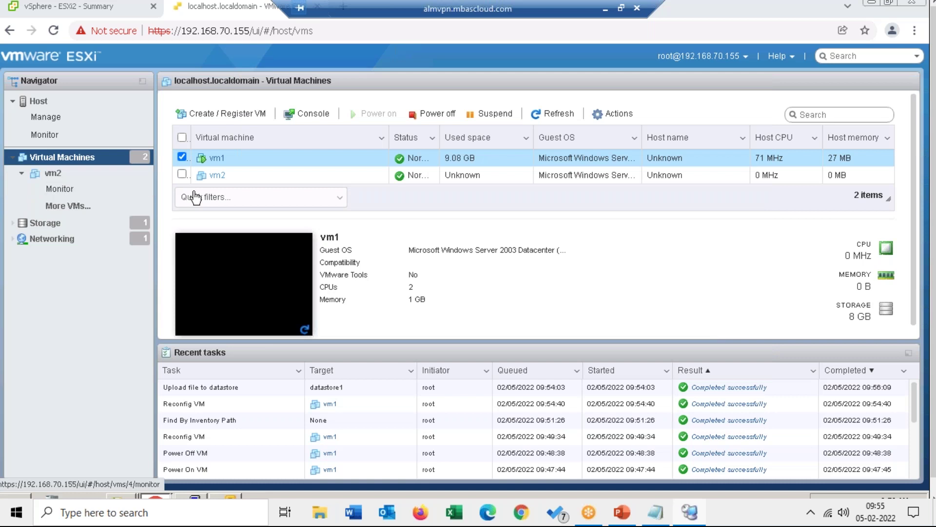
{"action": "left_click", "coordinate": [236, 180]}
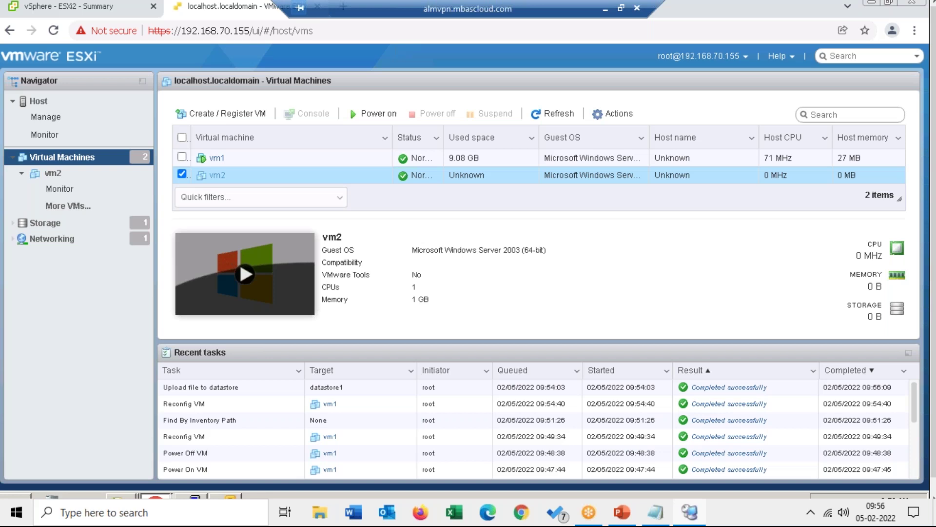
{"action": "left_click", "coordinate": [616, 115]}
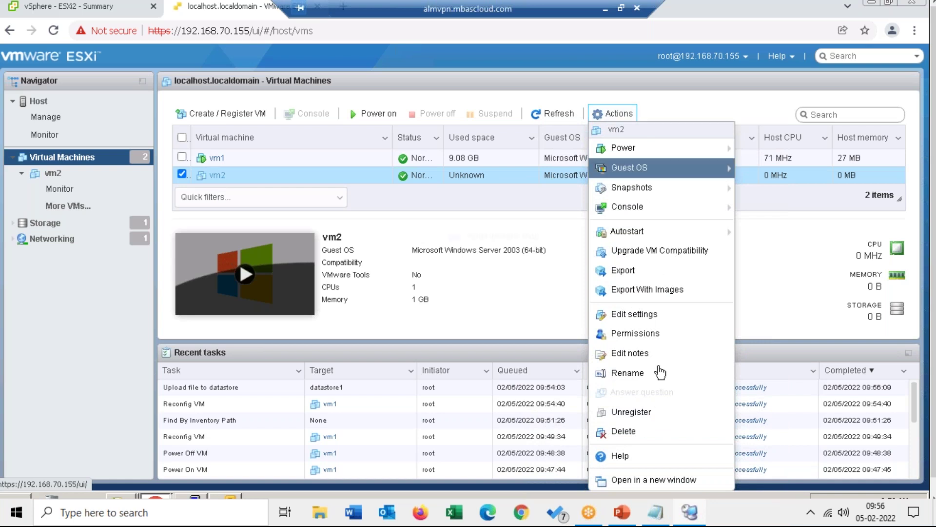
Back vm2's CD/DVD Drive 1 with the Windows 8.1 ISO on datastore1, save, and power on vm2.
{"action": "left_click", "coordinate": [638, 317]}
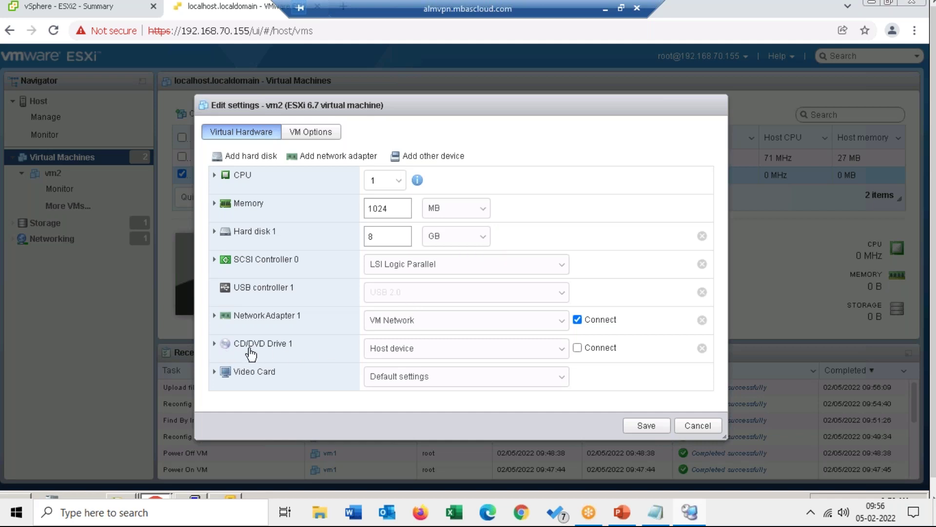
{"action": "left_click", "coordinate": [426, 350]}
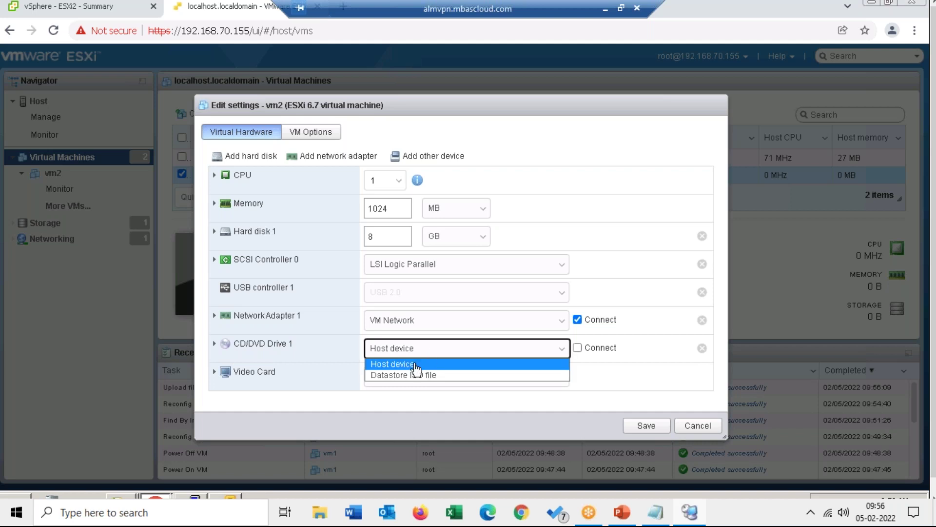
{"action": "left_click", "coordinate": [399, 375]}
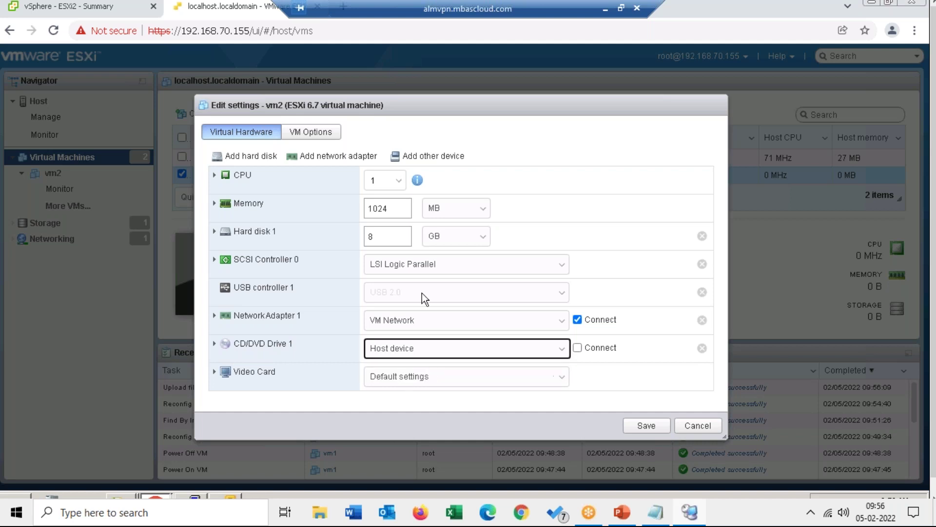
{"action": "left_click", "coordinate": [398, 200]}
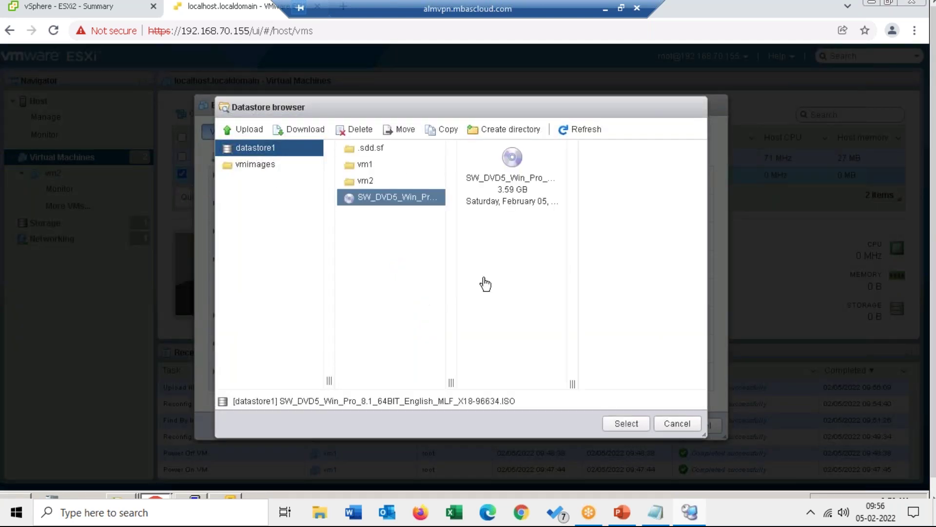
{"action": "left_click", "coordinate": [634, 423]}
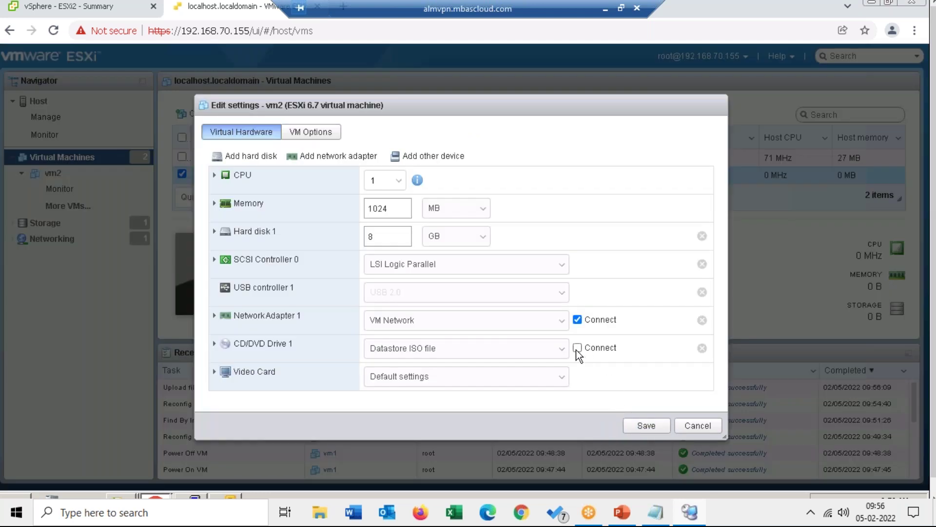
{"action": "left_click", "coordinate": [646, 424]}
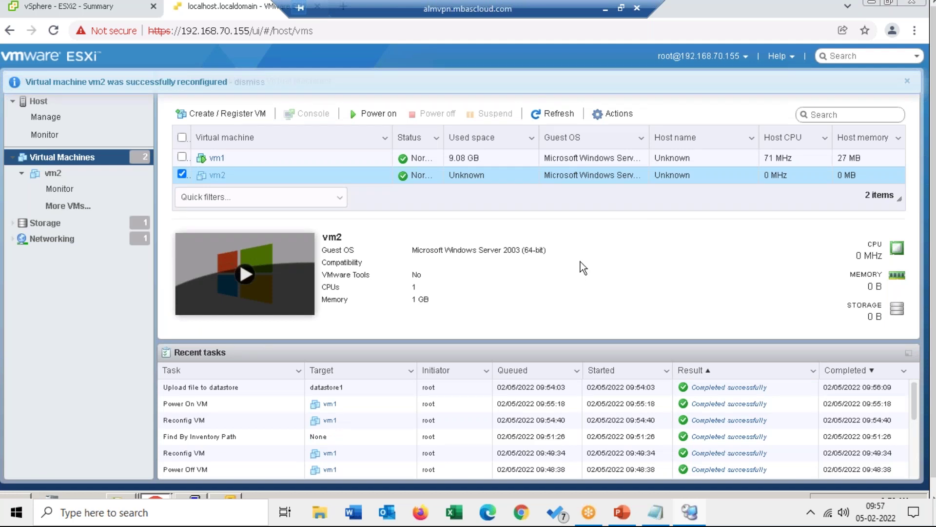
{"action": "left_click", "coordinate": [364, 116]}
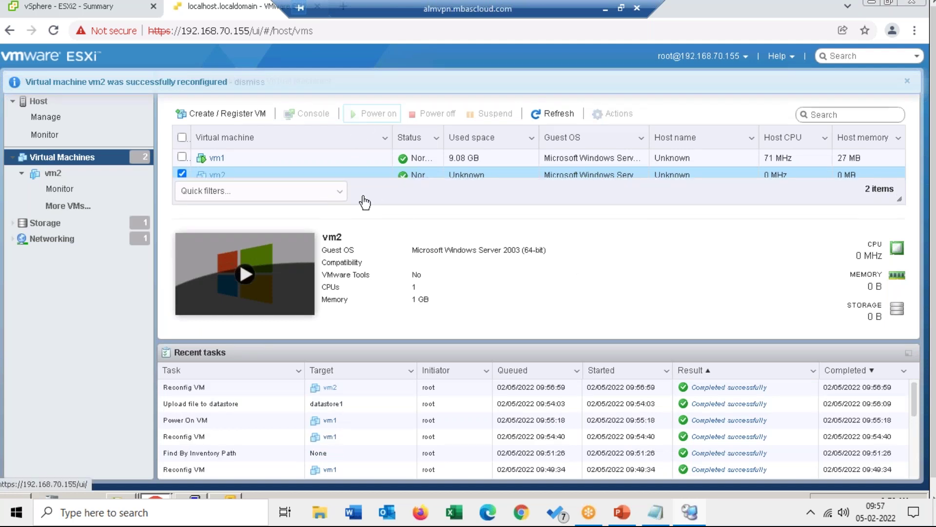
{"action": "left_click", "coordinate": [261, 157]}
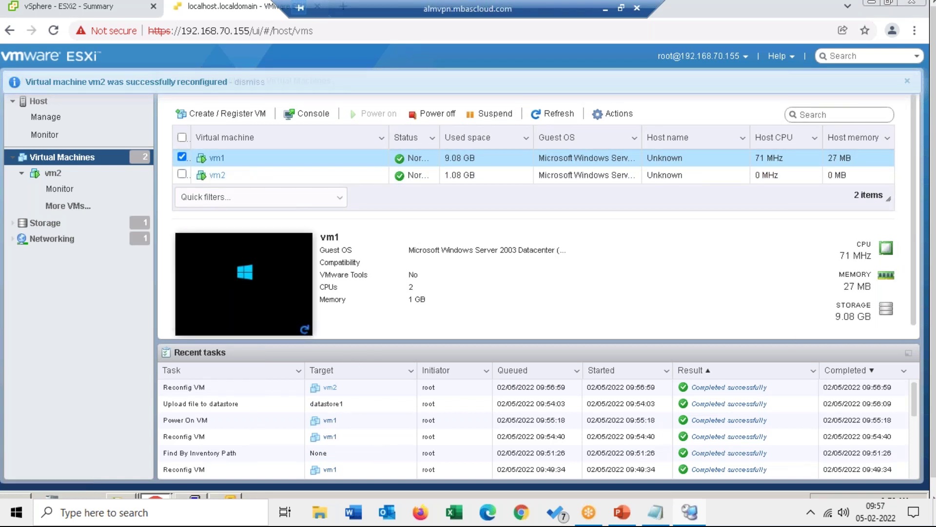
{"action": "scroll", "coordinate": [933, 274], "scroll_direction": "down", "scroll_amount": 1}
{"action": "scroll", "coordinate": [932, 275], "scroll_direction": "down", "scroll_amount": 1}
{"action": "left_click", "coordinate": [217, 486]}
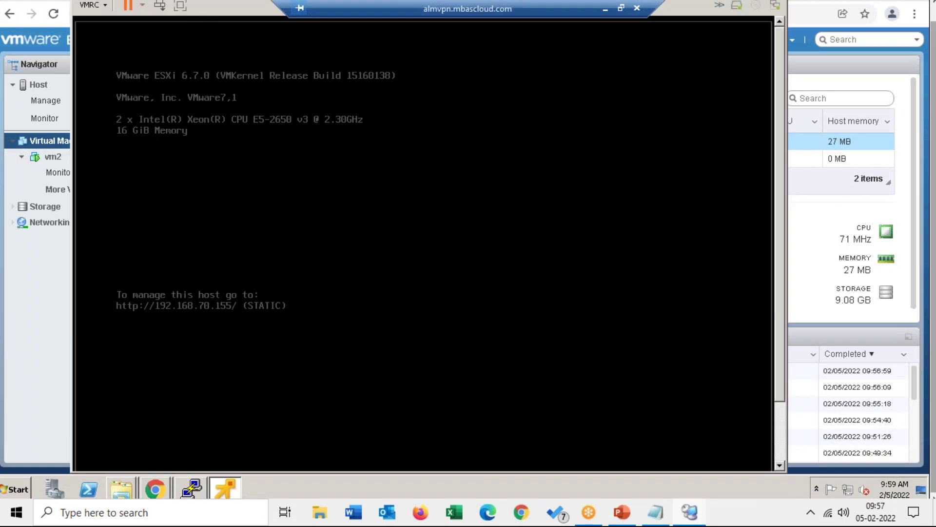
{"action": "scroll", "coordinate": [933, 143], "scroll_direction": "up", "scroll_amount": 1}
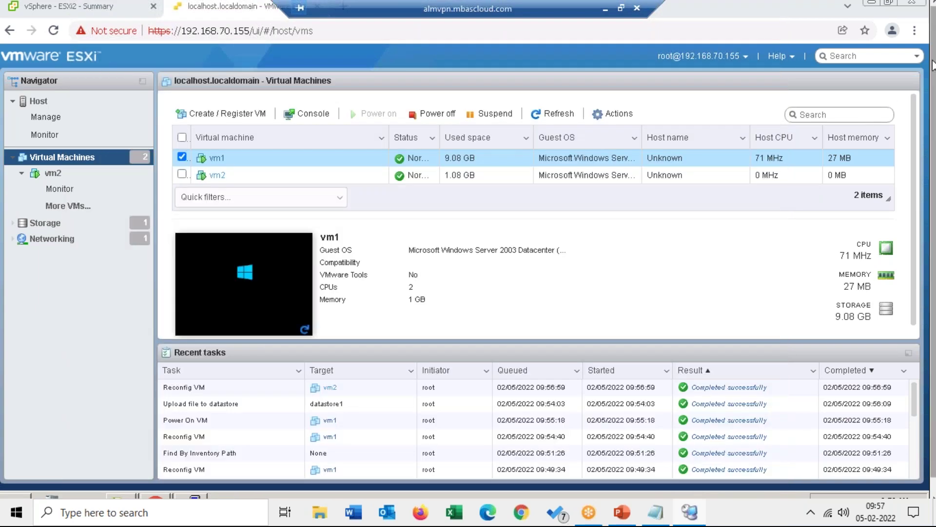
{"action": "scroll", "coordinate": [431, 239], "scroll_direction": "down", "scroll_amount": 1}
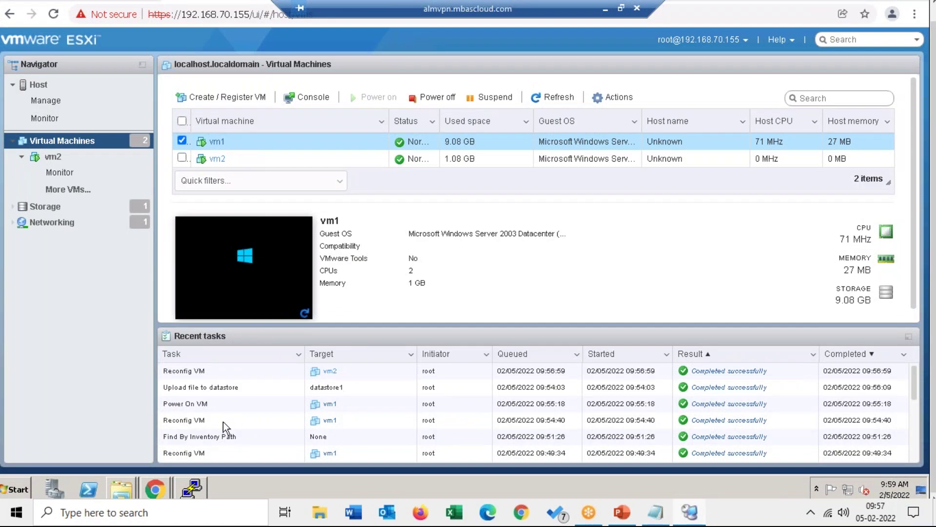
{"action": "left_click", "coordinate": [48, 87]}
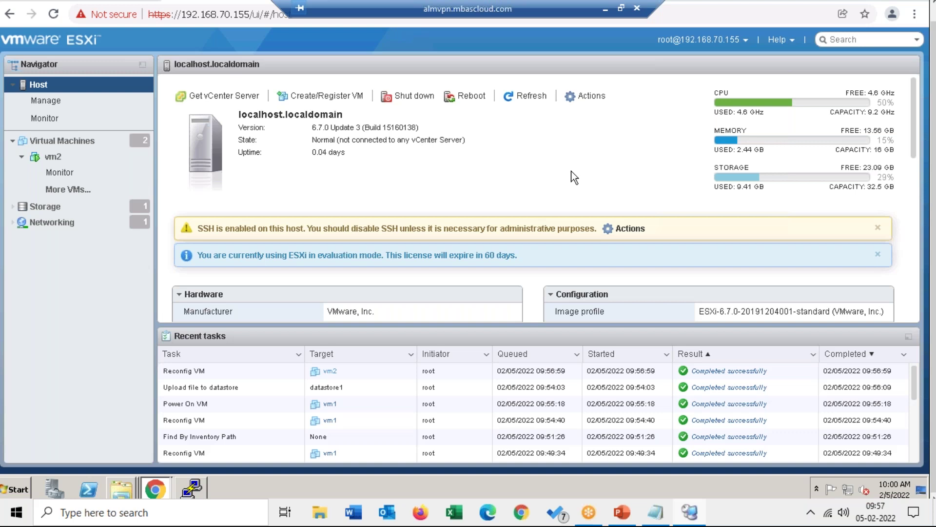
{"action": "left_click", "coordinate": [66, 141]}
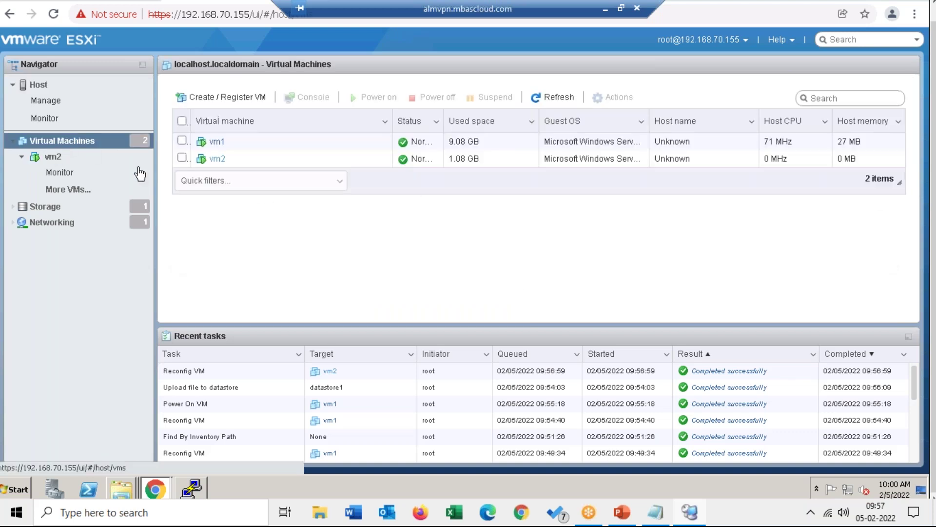
Open vm2's console in the browser from the virtual machine list.
{"action": "left_click", "coordinate": [241, 141]}
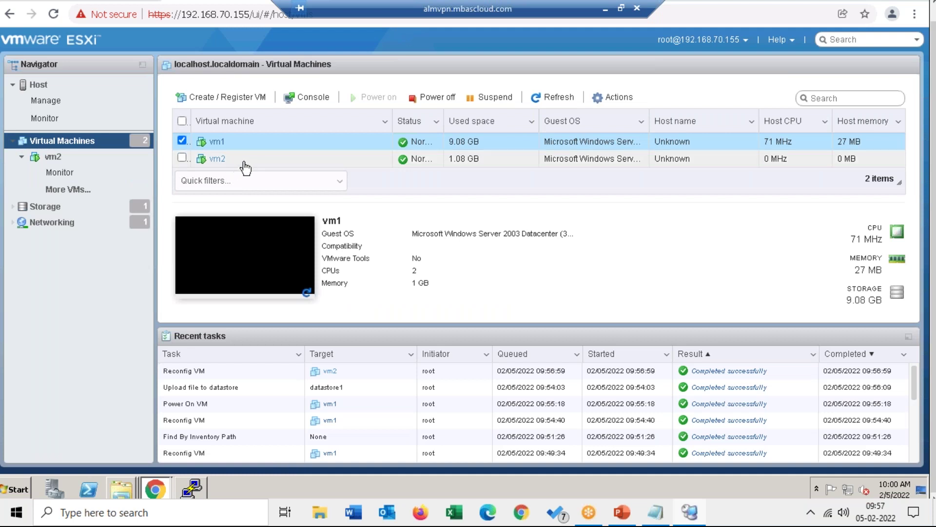
{"action": "left_click", "coordinate": [244, 165]}
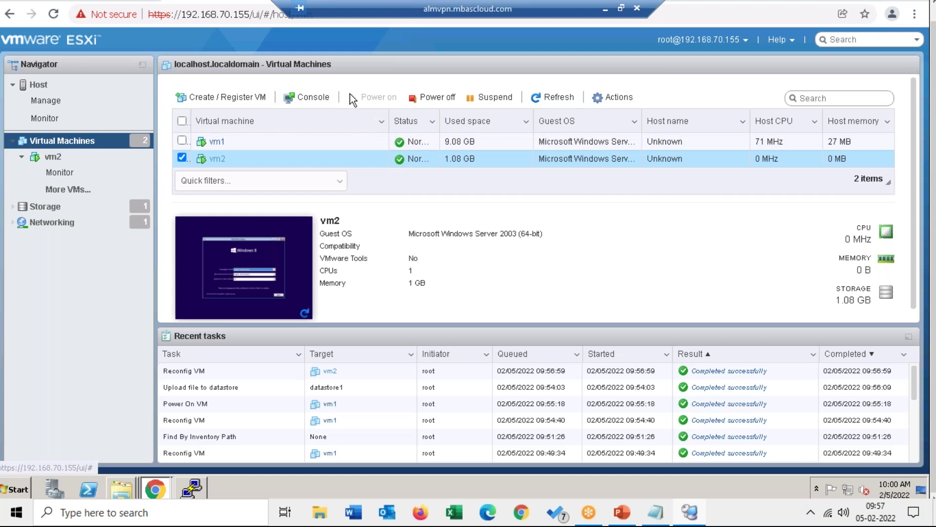
{"action": "left_click", "coordinate": [312, 99]}
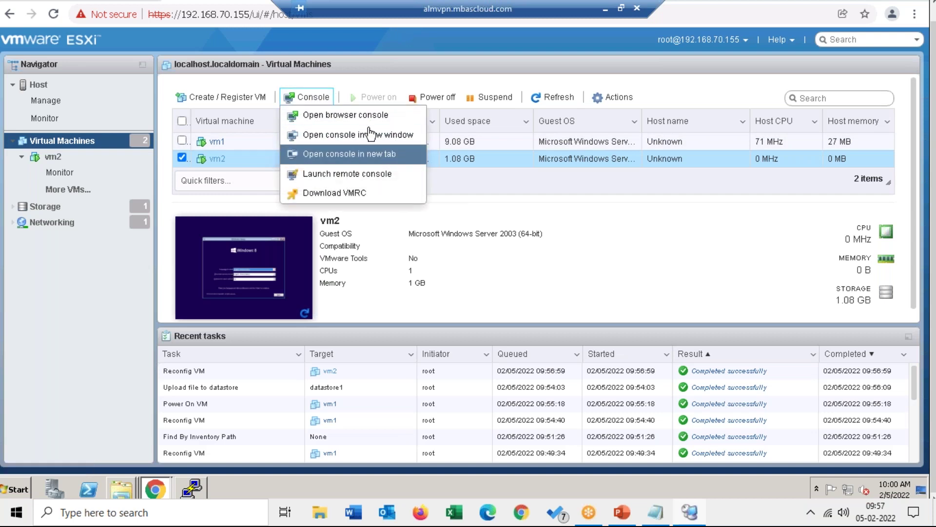
{"action": "left_click", "coordinate": [372, 122]}
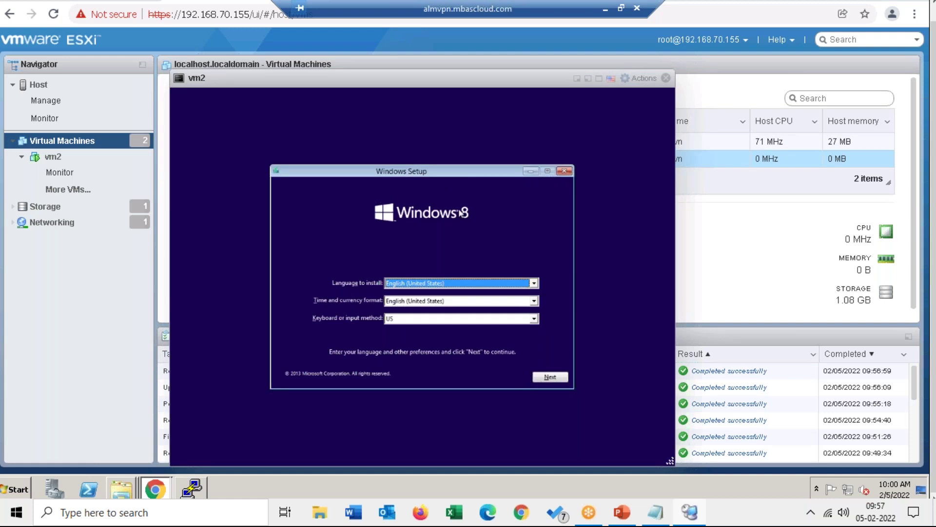
Keep default language settings, start installing Windows 8.1, and accept the license terms.
{"action": "key", "text": "Return"}
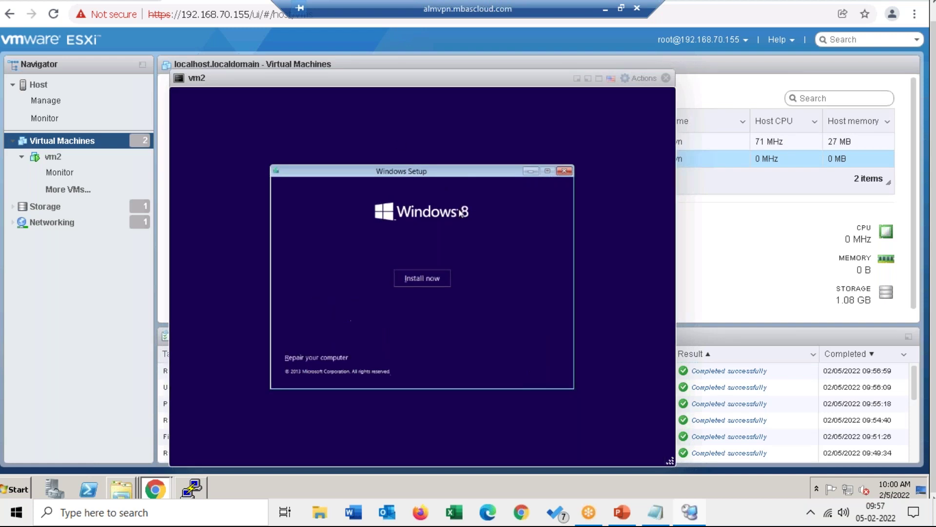
{"action": "key", "text": "Return"}
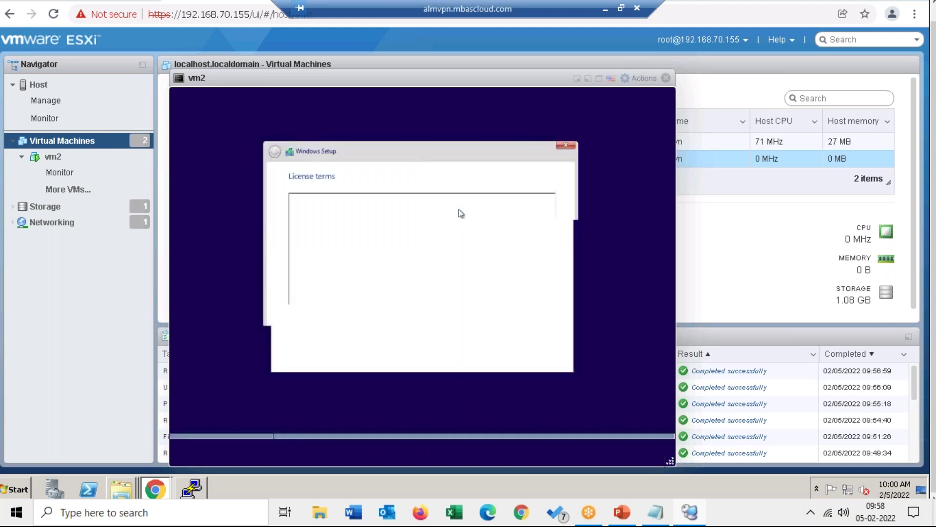
{"action": "key", "text": "space"}
{"action": "key", "text": "Return"}
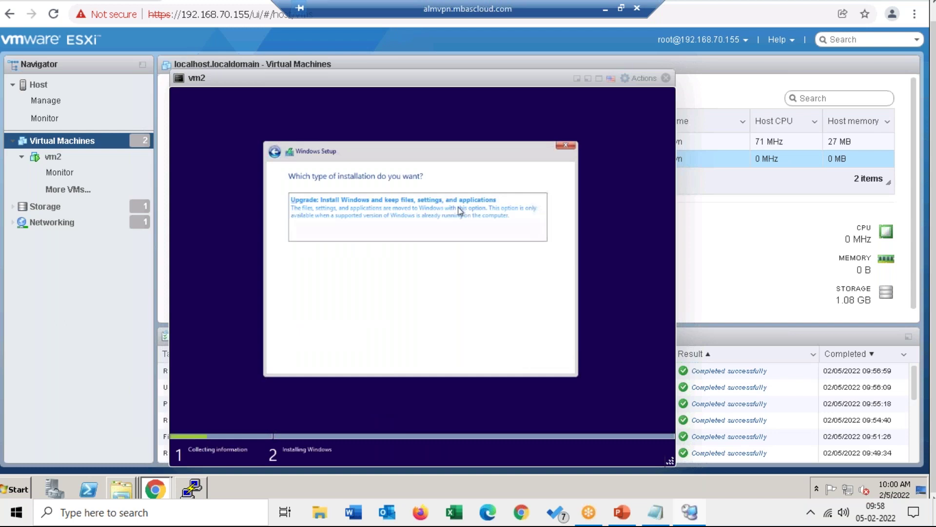